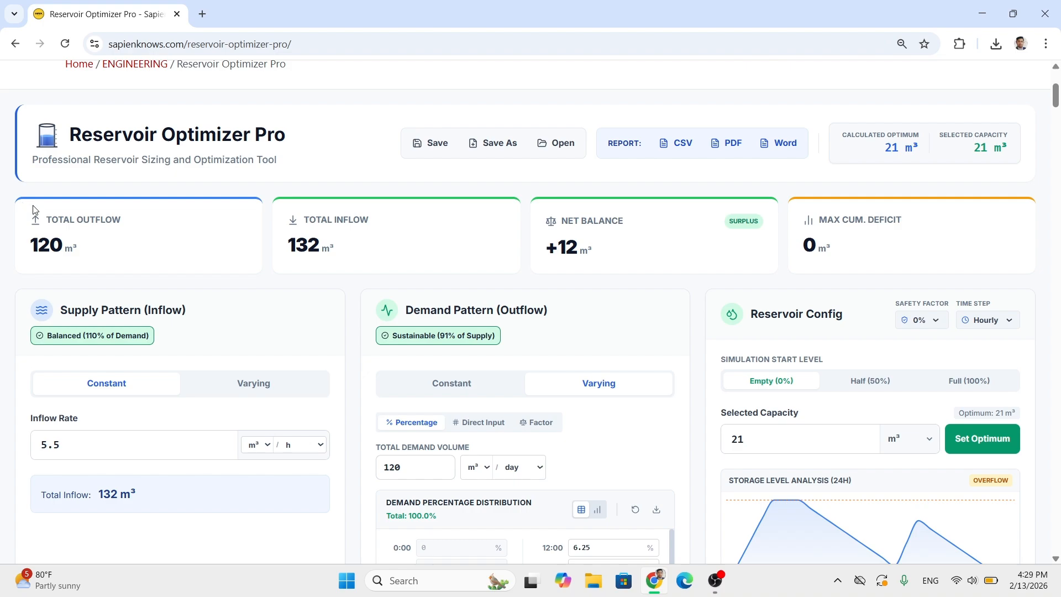
# - Examine the supply pattern, demand pattern and optimum reservoir capacity sections
pyautogui.tripleClick(103, 314)
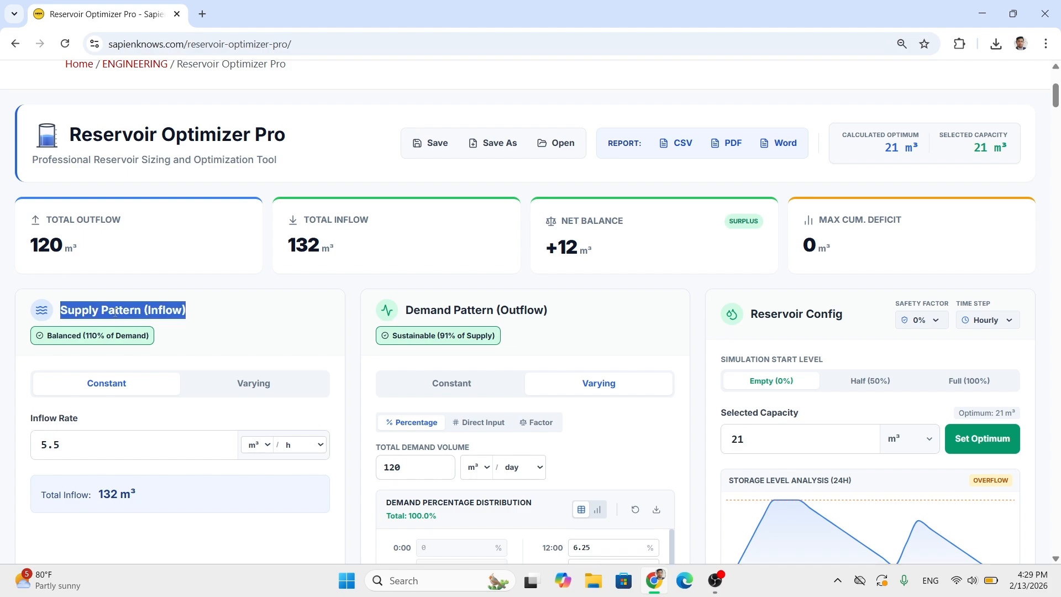
pyautogui.tripleClick(430, 311)
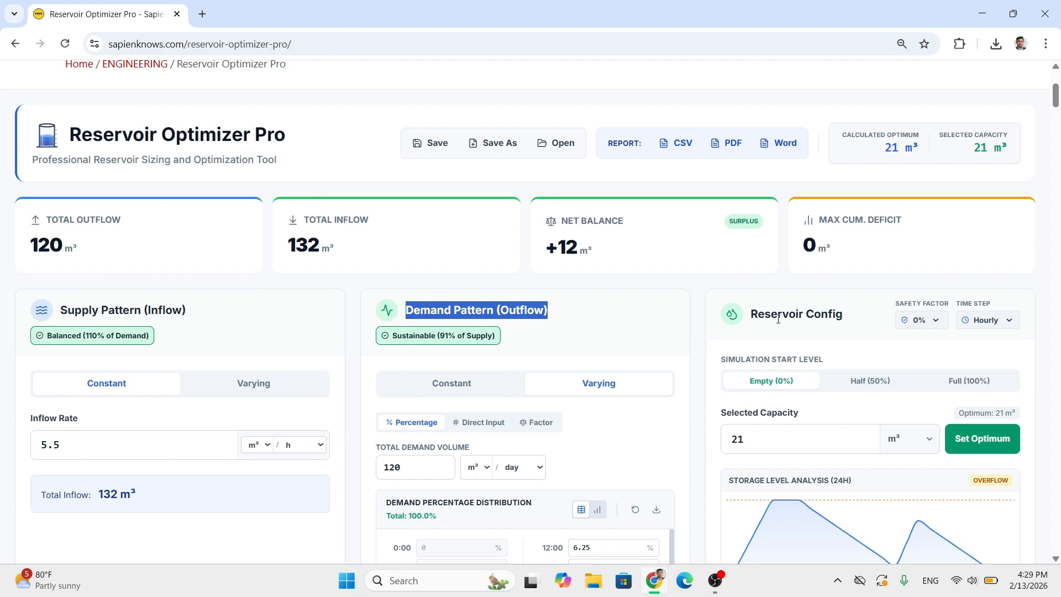
pyautogui.doubleClick(964, 416)
pyautogui.tripleClick(963, 416)
pyautogui.click(700, 360)
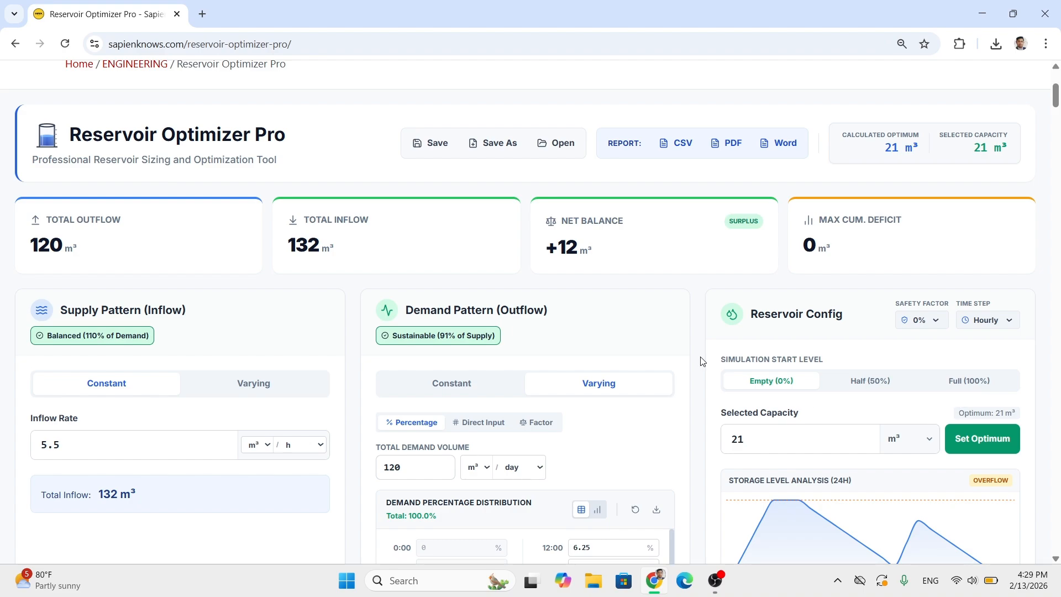
# - Show the mass curve as an analysis chart and review it against the pattern inputs
pyautogui.scroll(-12, 700, 361)
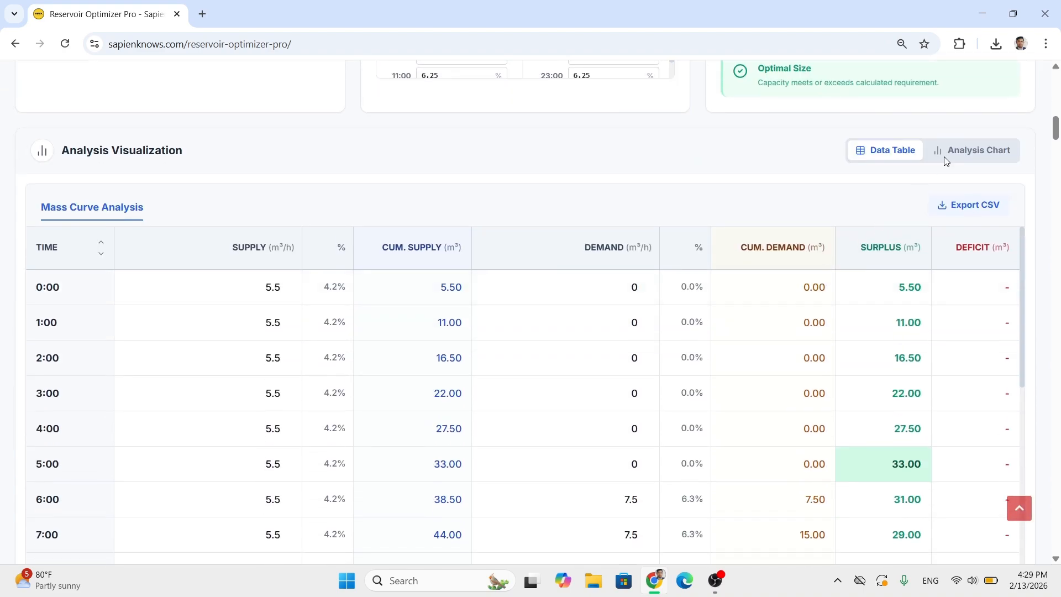
pyautogui.click(946, 157)
pyautogui.scroll(-1, 771, 280)
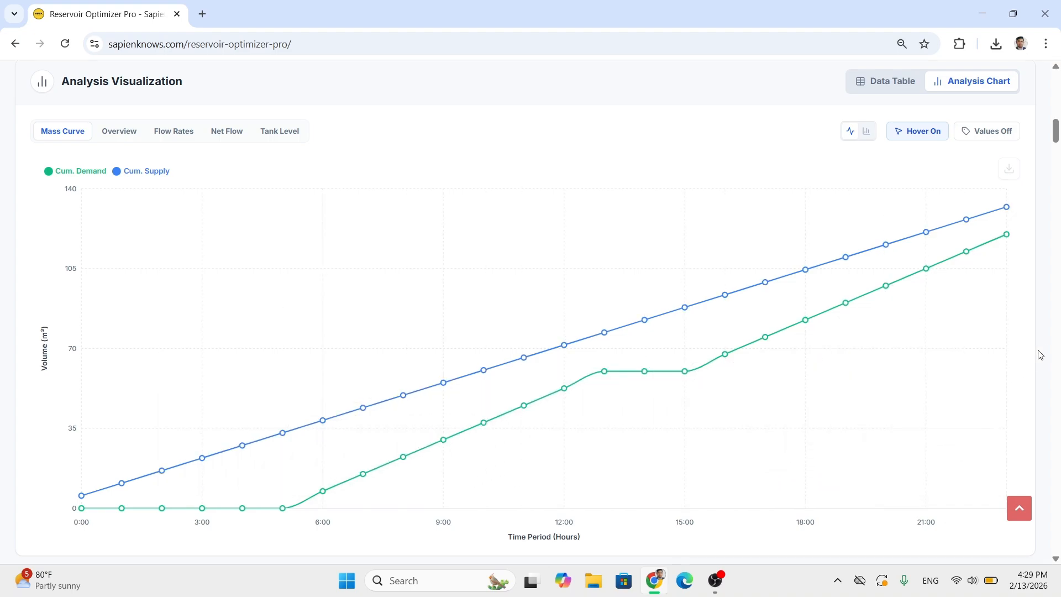
pyautogui.scroll(7, 1043, 341)
pyautogui.scroll(3, 1043, 341)
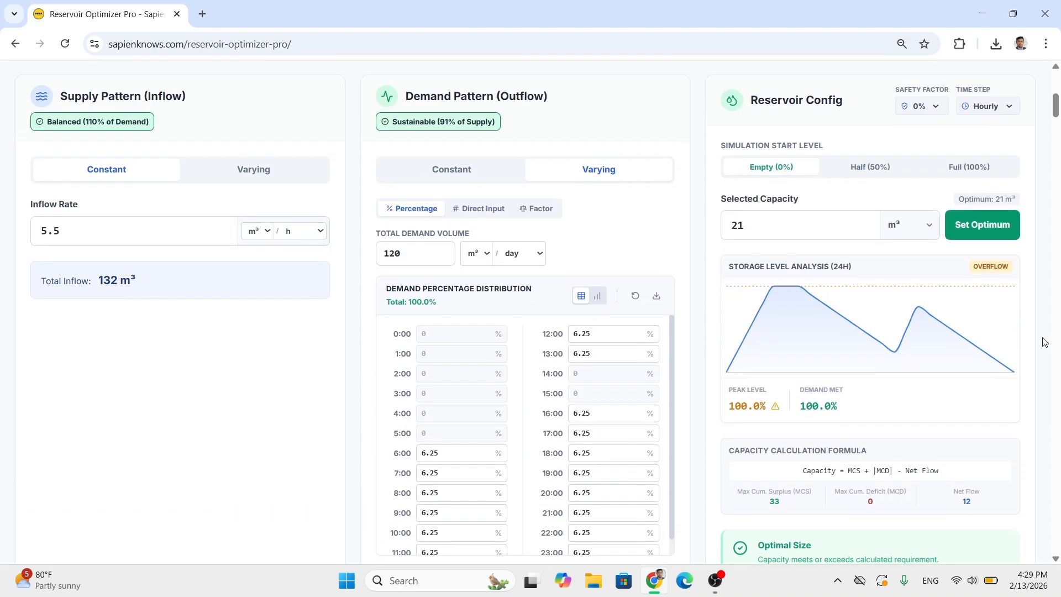
pyautogui.scroll(1, 1039, 343)
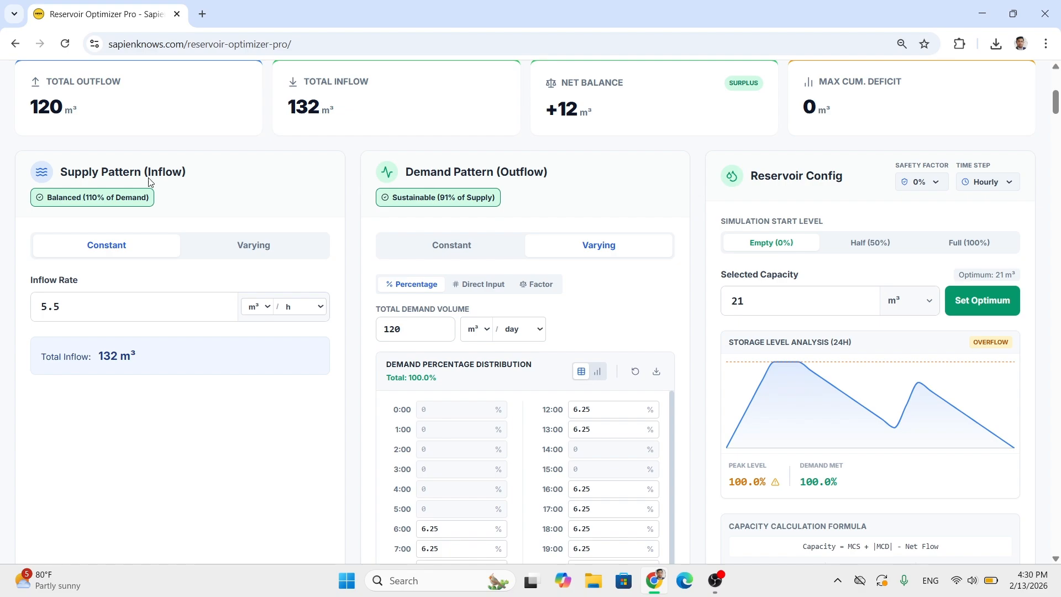
# - Set the constant supply inflow rate to 5 litres per second
pyautogui.tripleClick(139, 166)
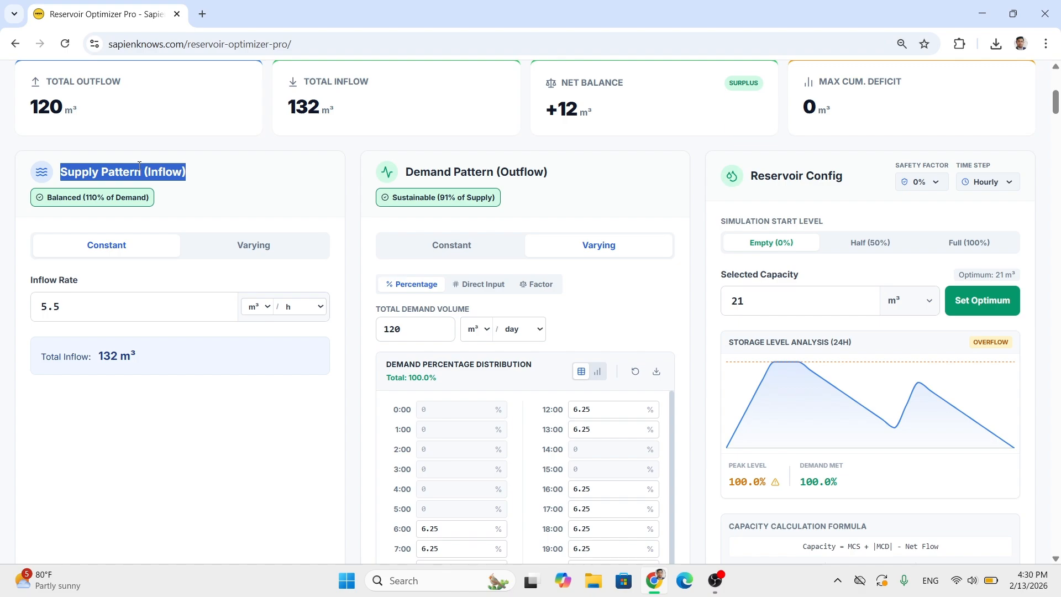
pyautogui.click(138, 307)
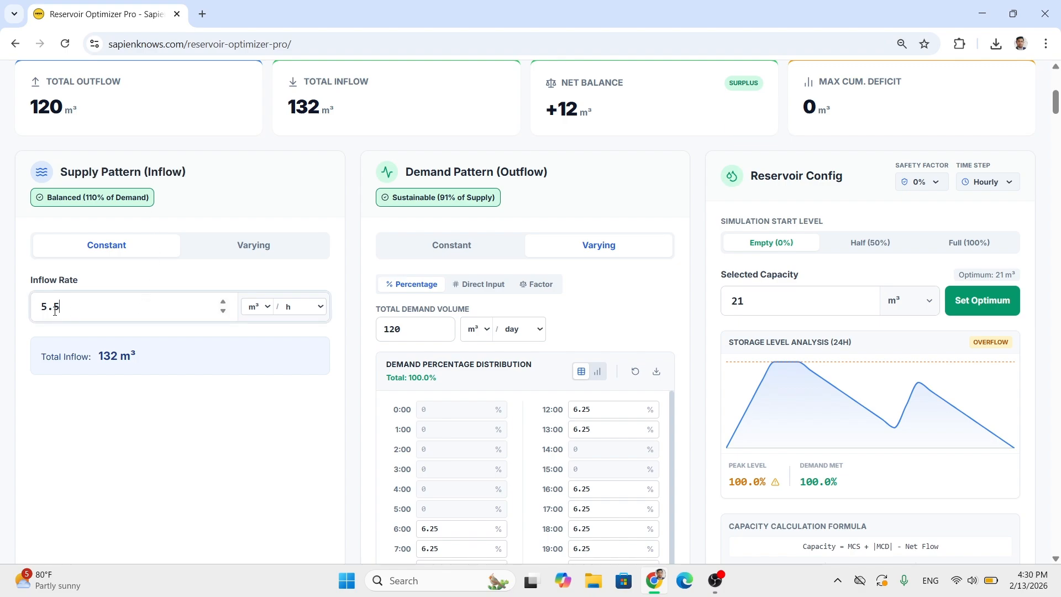
pyautogui.moveTo(56, 309); pyautogui.dragTo(31, 316)
pyautogui.click(259, 307)
pyautogui.click(255, 343)
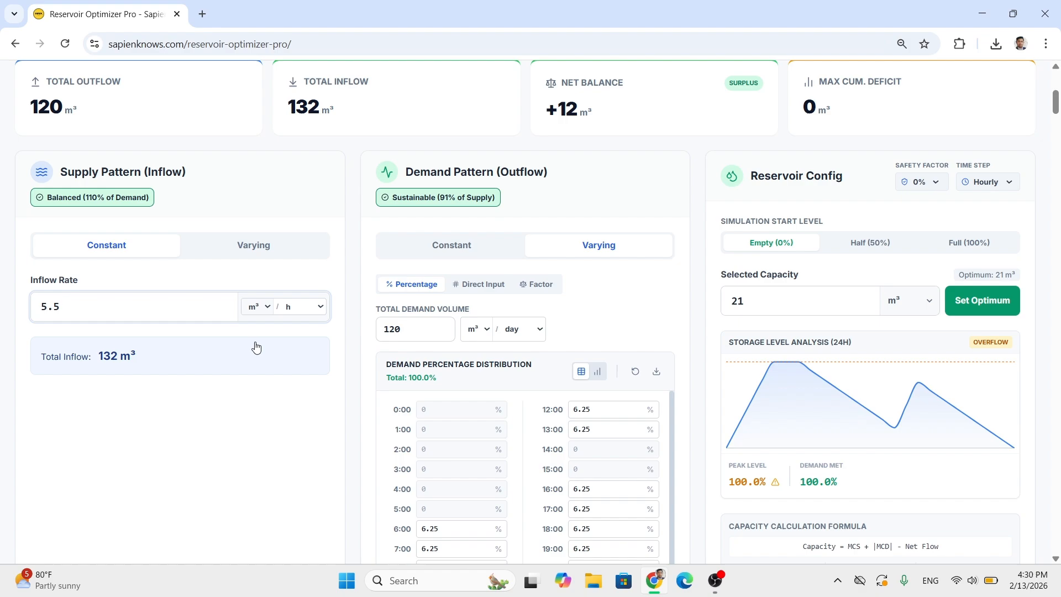
pyautogui.click(296, 308)
pyautogui.click(294, 326)
pyautogui.click(79, 319)
pyautogui.doubleClick(79, 319)
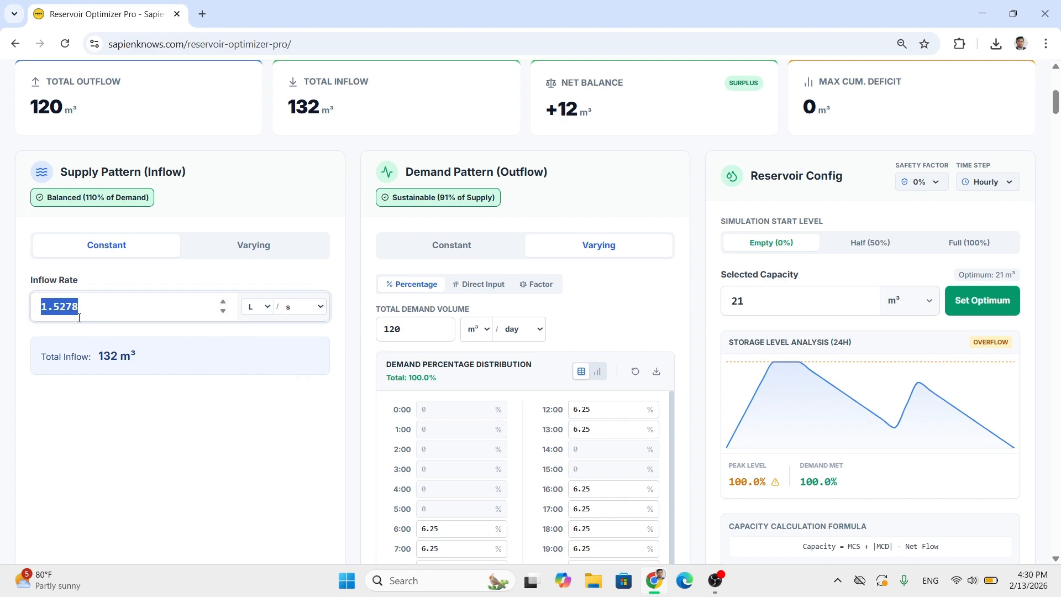
pyautogui.write('5')
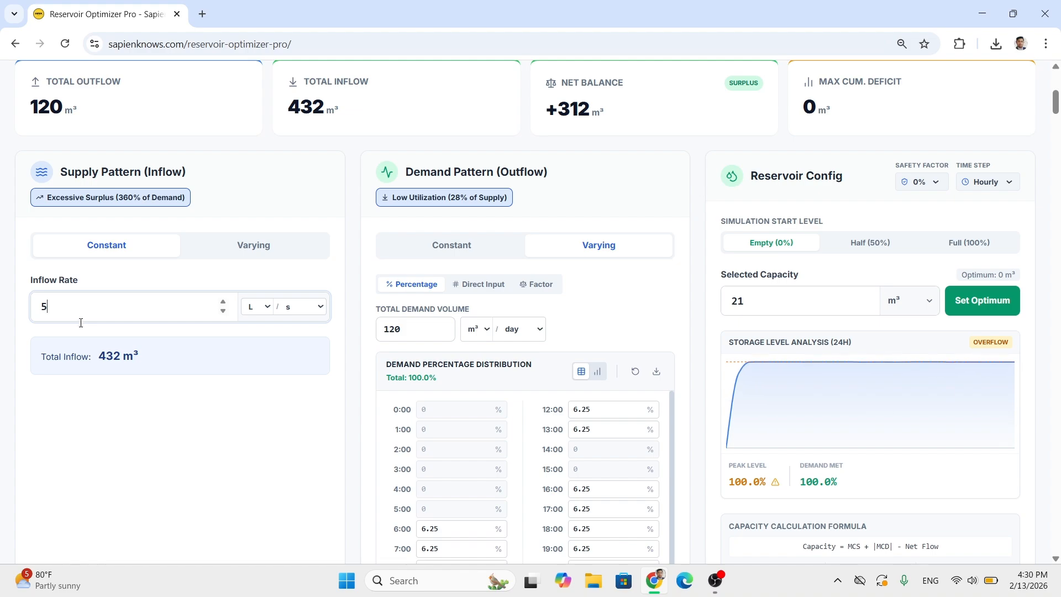
# - Check the total inflow and the volume units available for the inflow rate
pyautogui.moveTo(100, 357); pyautogui.dragTo(135, 354)
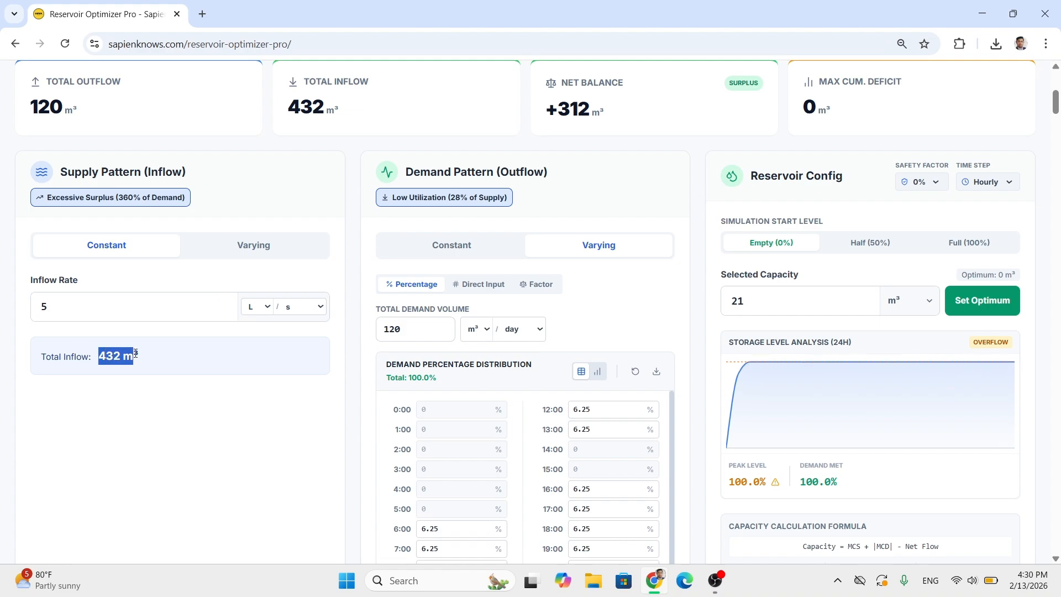
pyautogui.click(147, 362)
pyautogui.click(257, 309)
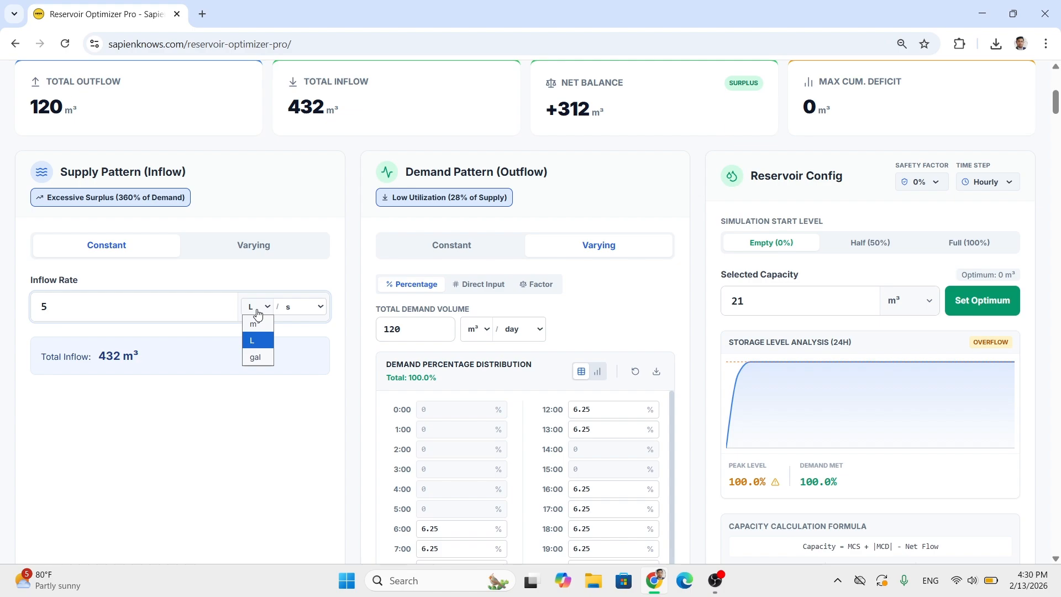
pyautogui.click(218, 417)
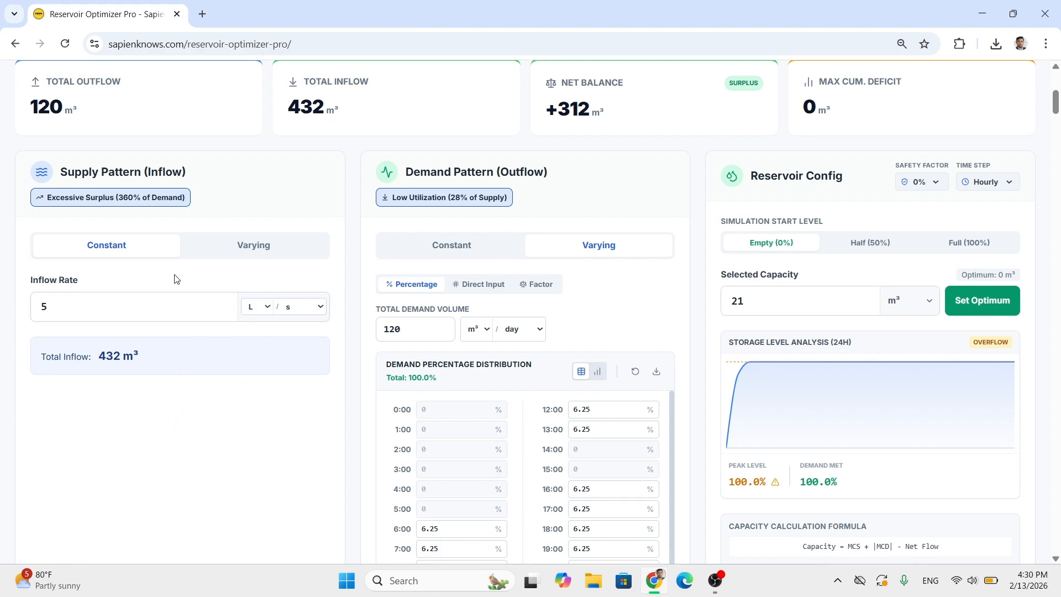
pyautogui.scroll(1, 92, 288)
pyautogui.moveTo(62, 246); pyautogui.dragTo(186, 241)
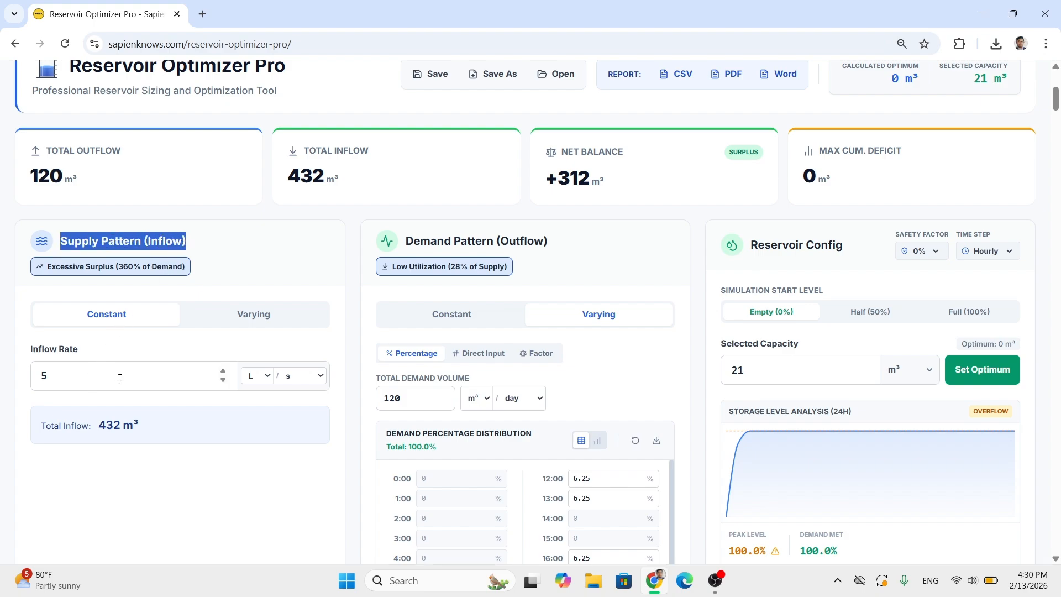
pyautogui.scroll(-1, 120, 379)
# - Try the varying mode for the supply pattern and return it to a constant inflow rate
pyautogui.click(242, 250)
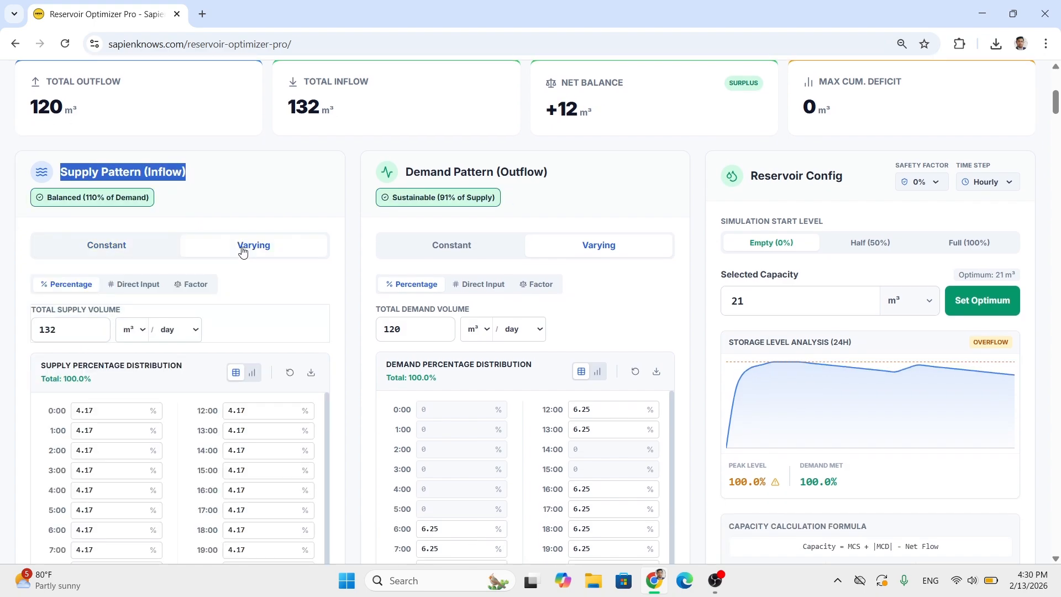
pyautogui.scroll(-1, 135, 234)
pyautogui.click(131, 177)
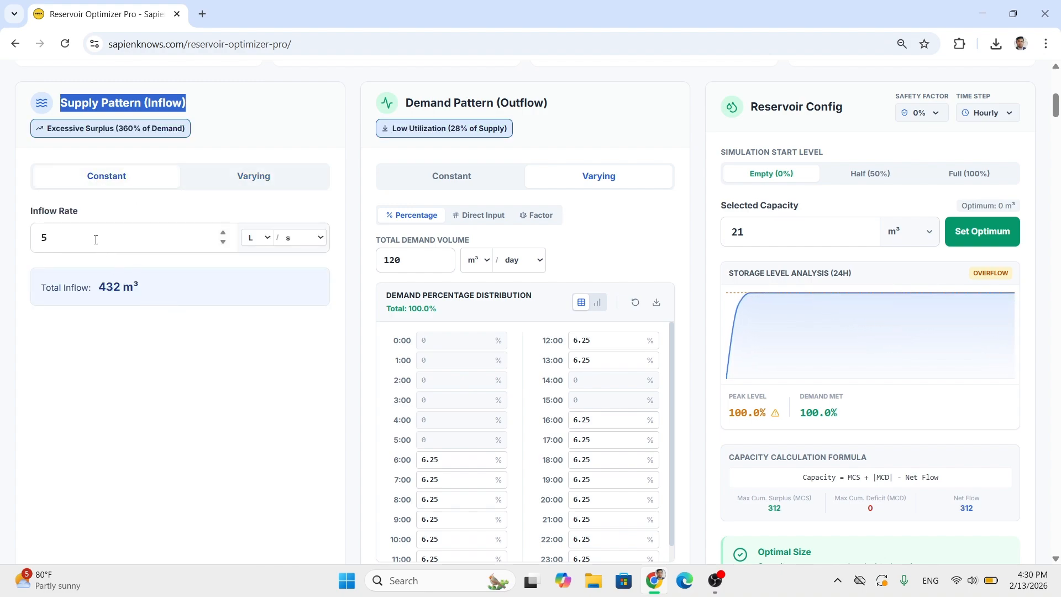
pyautogui.moveTo(86, 238); pyautogui.dragTo(35, 231)
pyautogui.scroll(1, 351, 287)
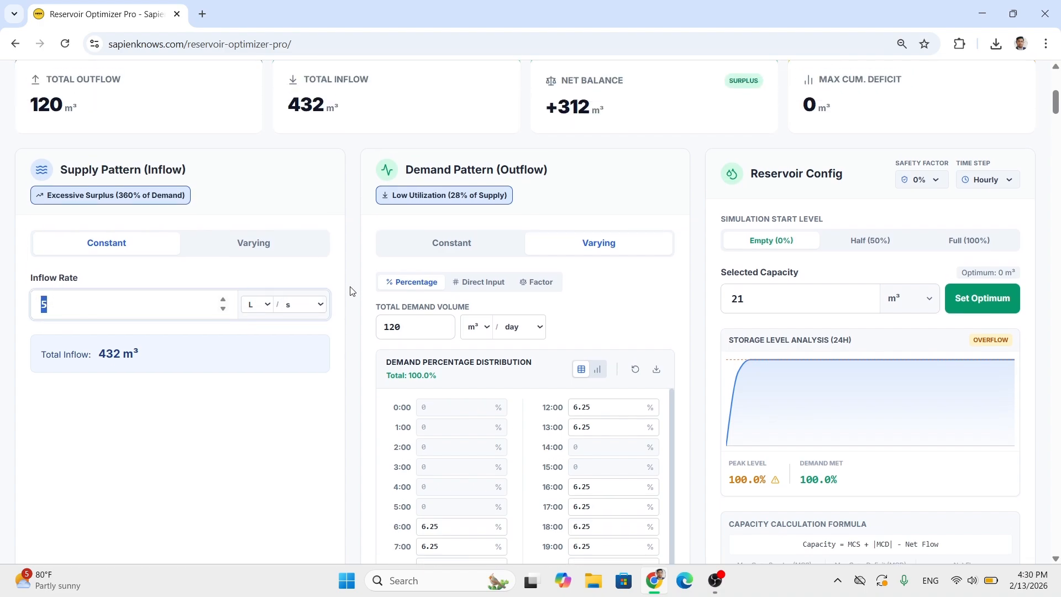
# - Try a constant outflow rate for the demand pattern and return it to varying demand
pyautogui.click(418, 177)
pyautogui.tripleClick(419, 177)
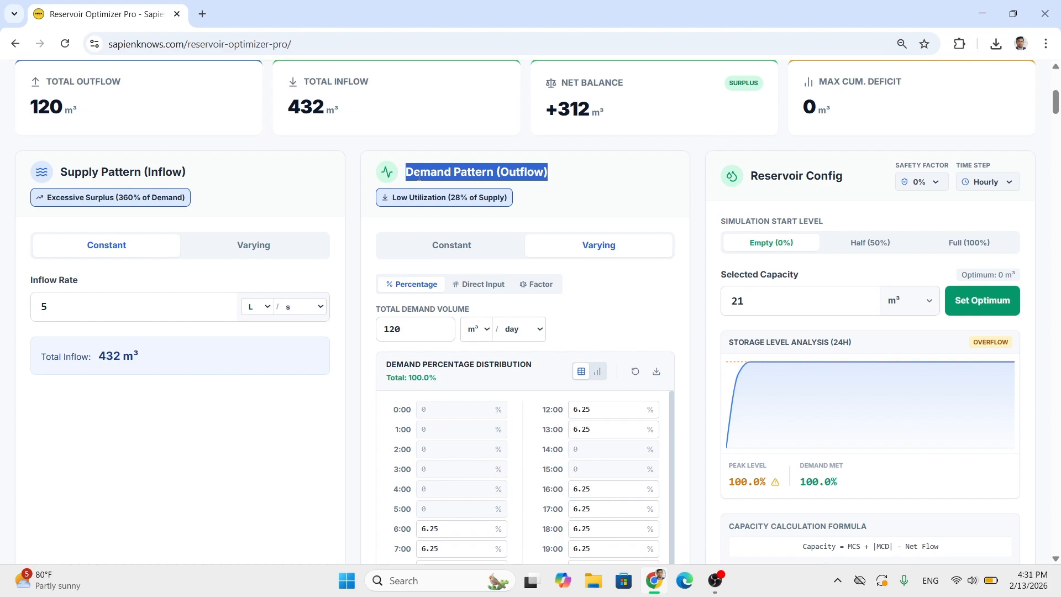
pyautogui.tripleClick(419, 176)
pyautogui.click(417, 253)
pyautogui.click(414, 319)
pyautogui.doubleClick(415, 318)
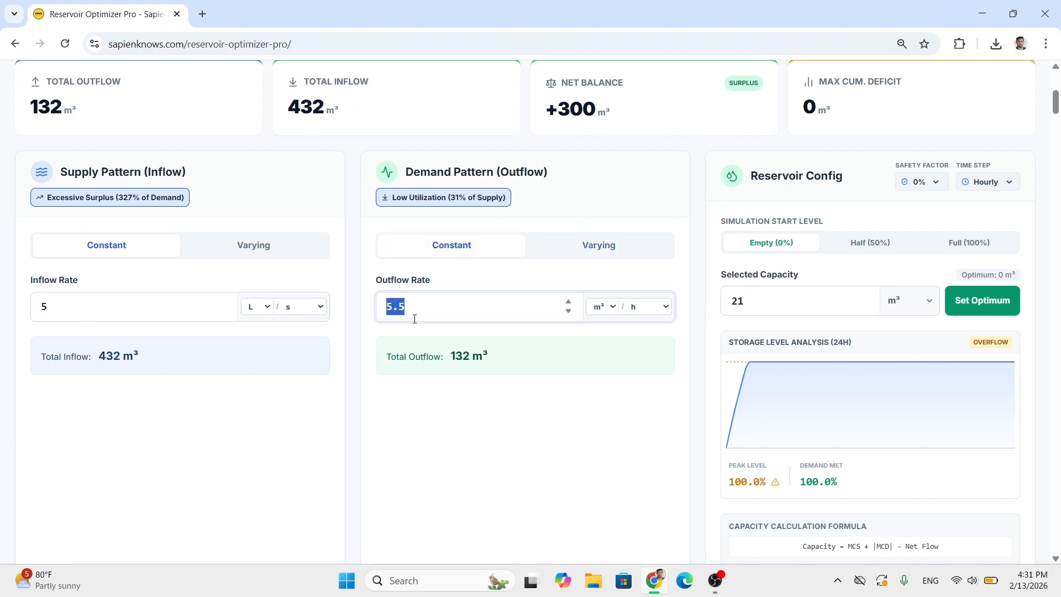
pyautogui.click(567, 251)
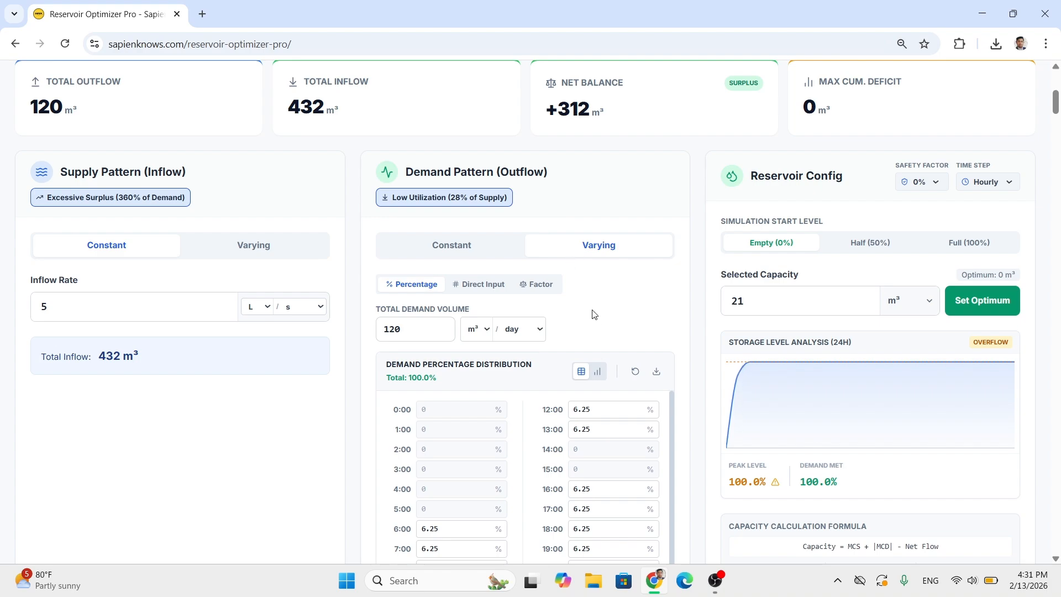
# - Switch the varying demand pattern to factor entry and reset all hourly demand factors to 1
pyautogui.scroll(-1, 593, 314)
pyautogui.scroll(1, 364, 282)
pyautogui.click(465, 291)
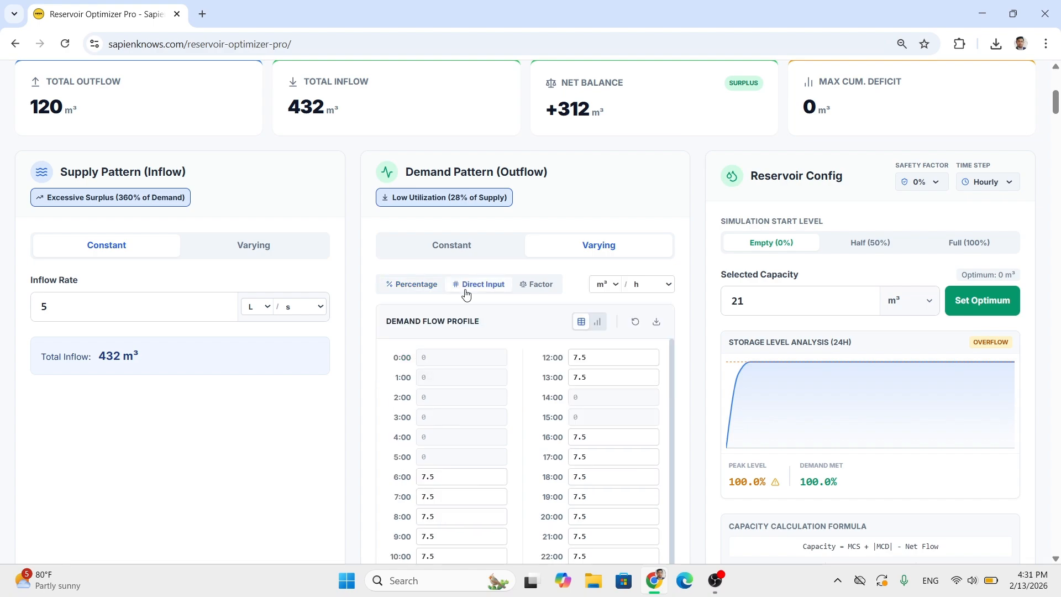
pyautogui.click(529, 289)
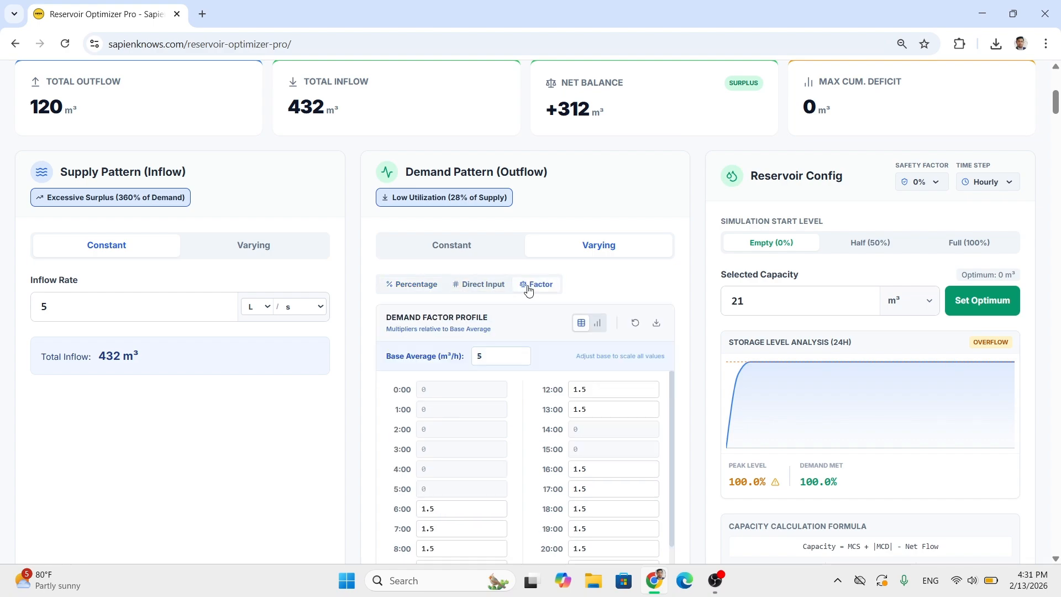
pyautogui.scroll(-1, 526, 298)
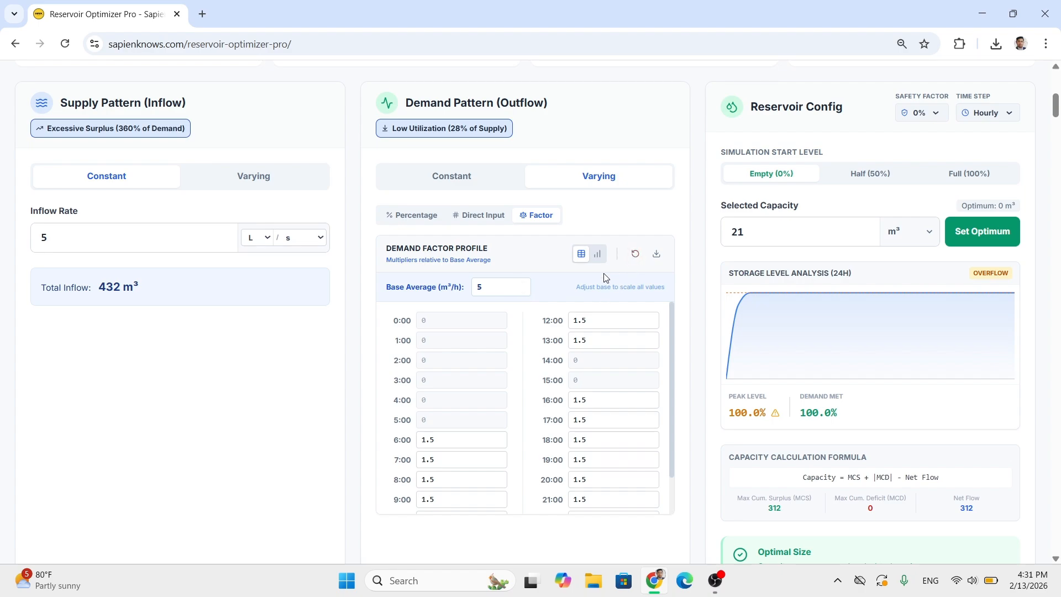
pyautogui.scroll(1, 362, 292)
pyautogui.click(635, 323)
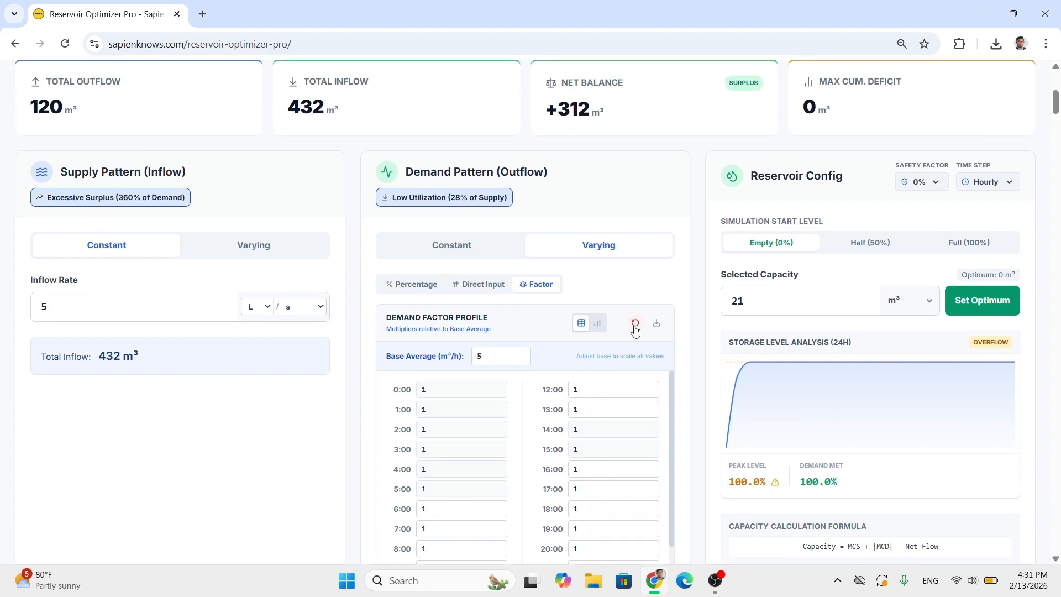
pyautogui.scroll(-1, 459, 354)
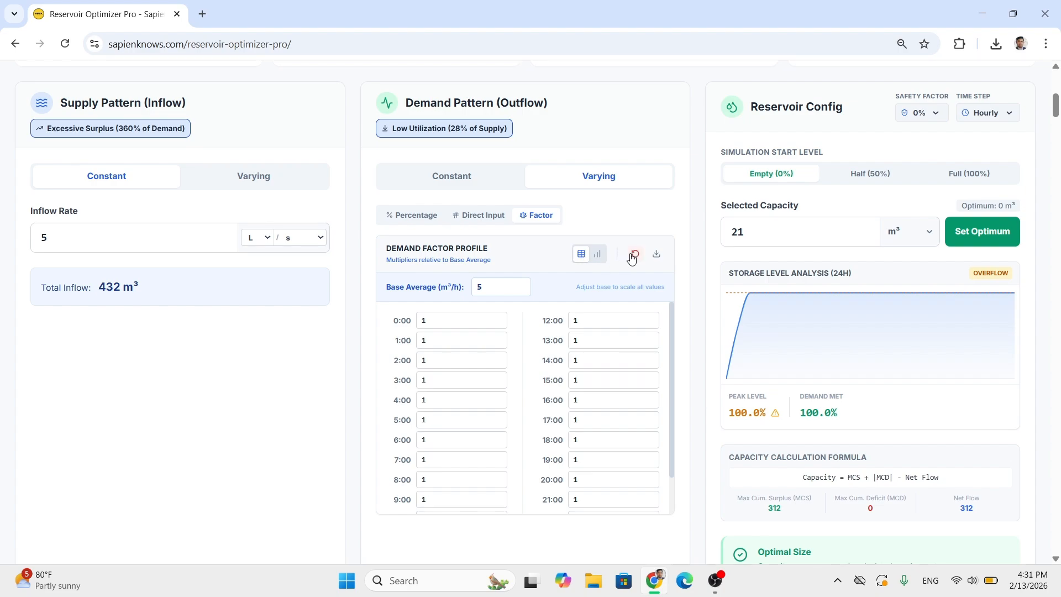
# - Review the demand profile as percentages and direct input values, and return to the factor profile with its base average
pyautogui.click(399, 217)
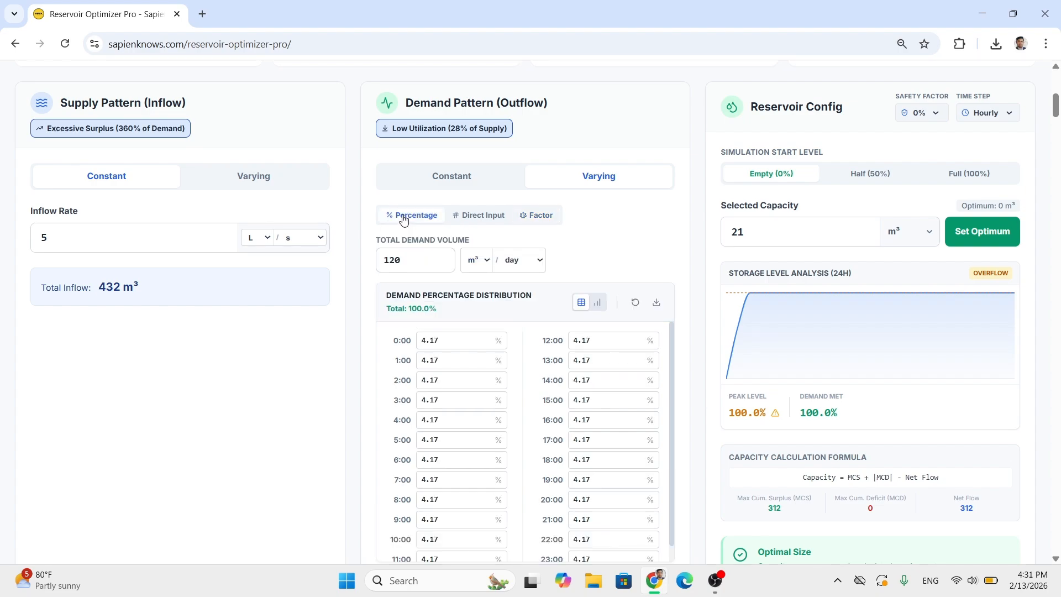
pyautogui.click(478, 220)
pyautogui.click(529, 217)
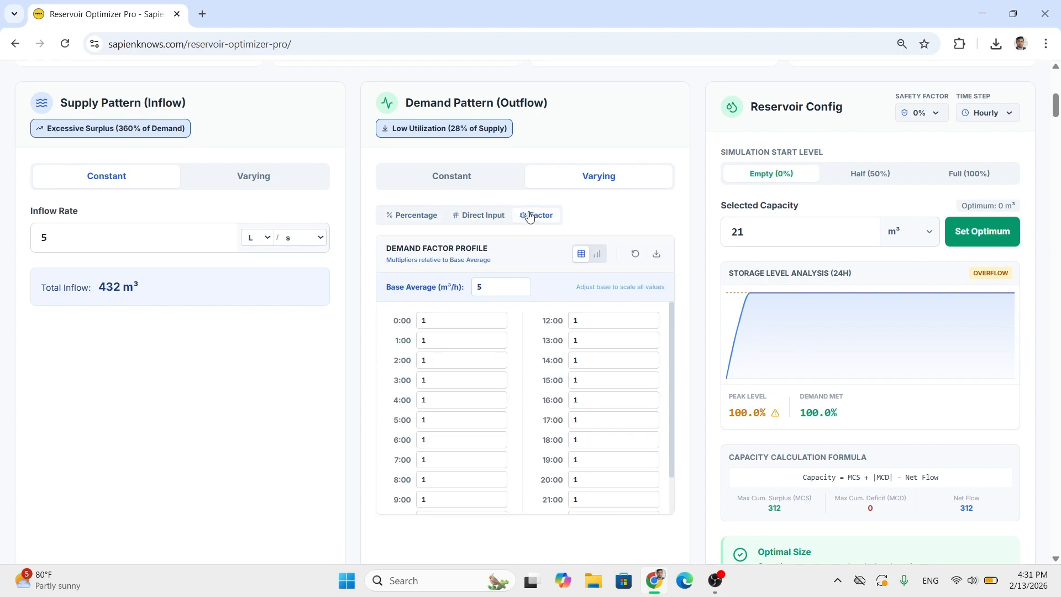
pyautogui.click(487, 287)
pyautogui.hotkey('ctrl', 'a')
pyautogui.click(490, 291)
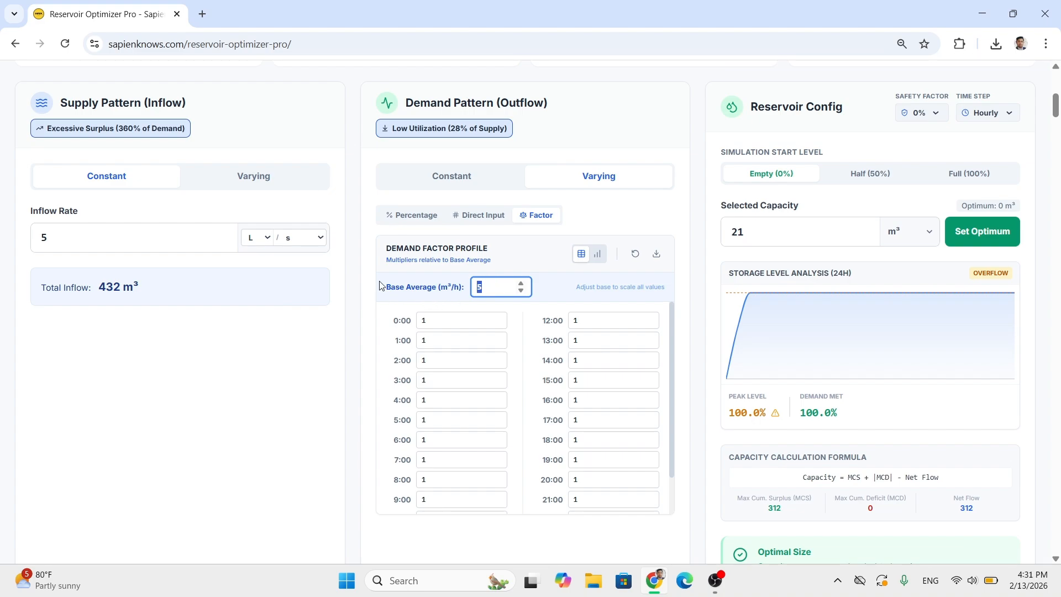
# - Check the supply surplus and demand utilization statuses under the two pattern headings
pyautogui.scroll(1, 326, 254)
pyautogui.moveTo(91, 197); pyautogui.dragTo(203, 205)
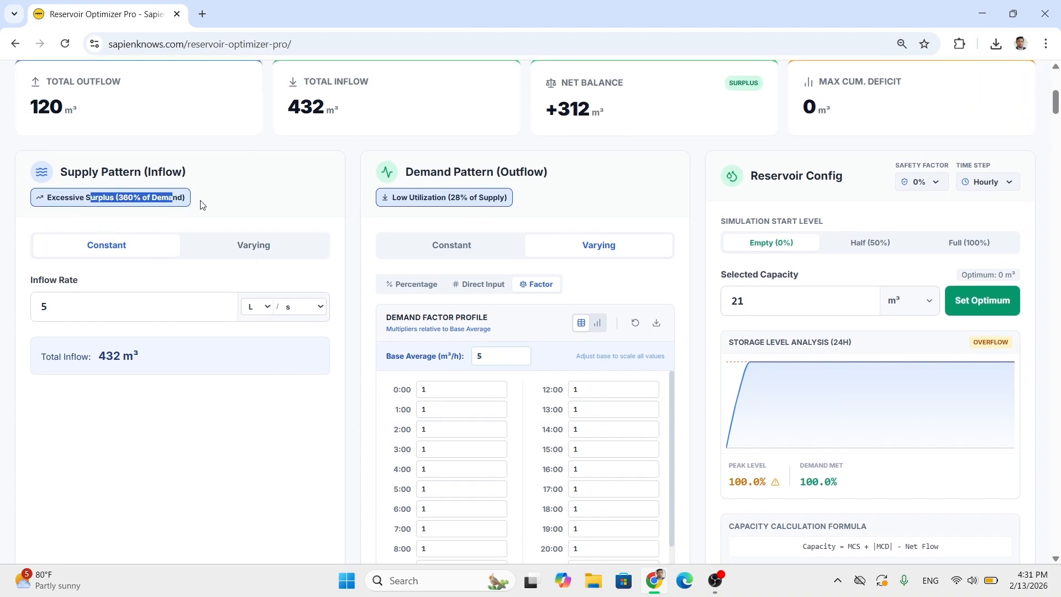
pyautogui.tripleClick(435, 200)
pyautogui.tripleClick(434, 200)
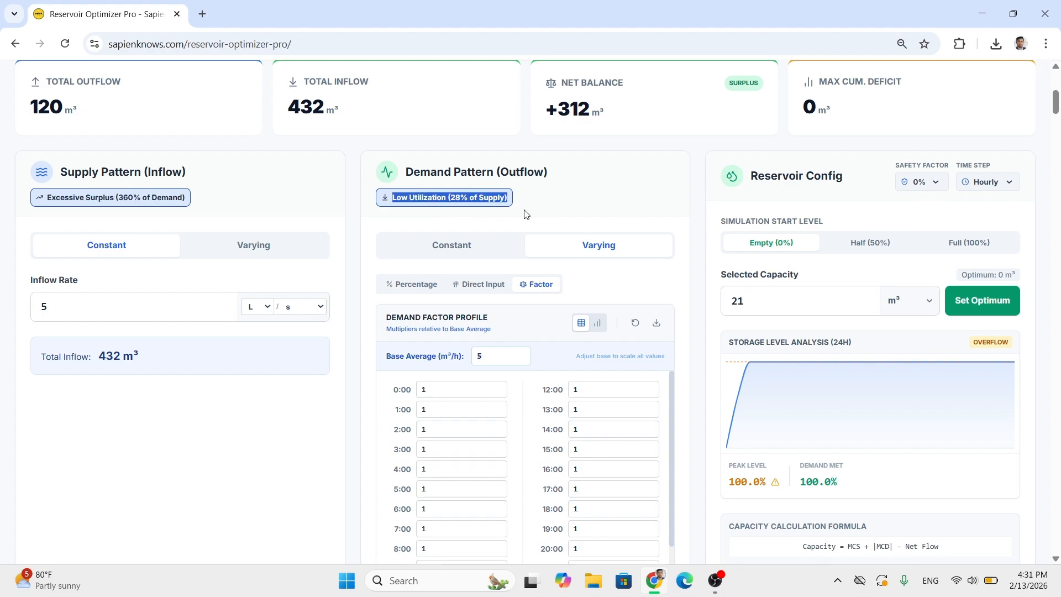
pyautogui.click(536, 197)
# - Set the base average of the demand factor profile to 8 m³/h
pyautogui.scroll(-1, 555, 346)
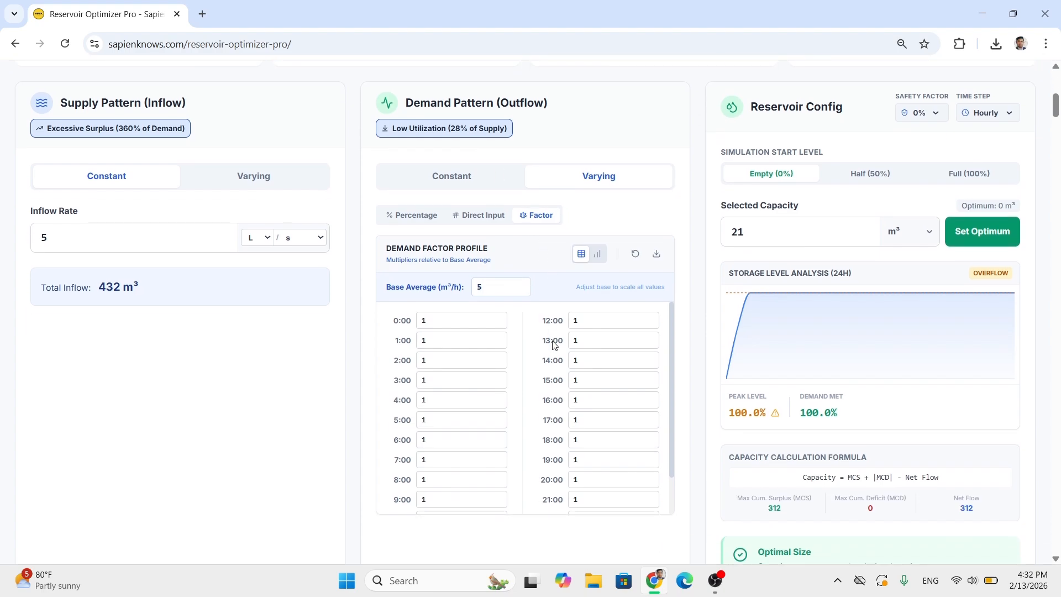
pyautogui.doubleClick(507, 286)
pyautogui.write('8')
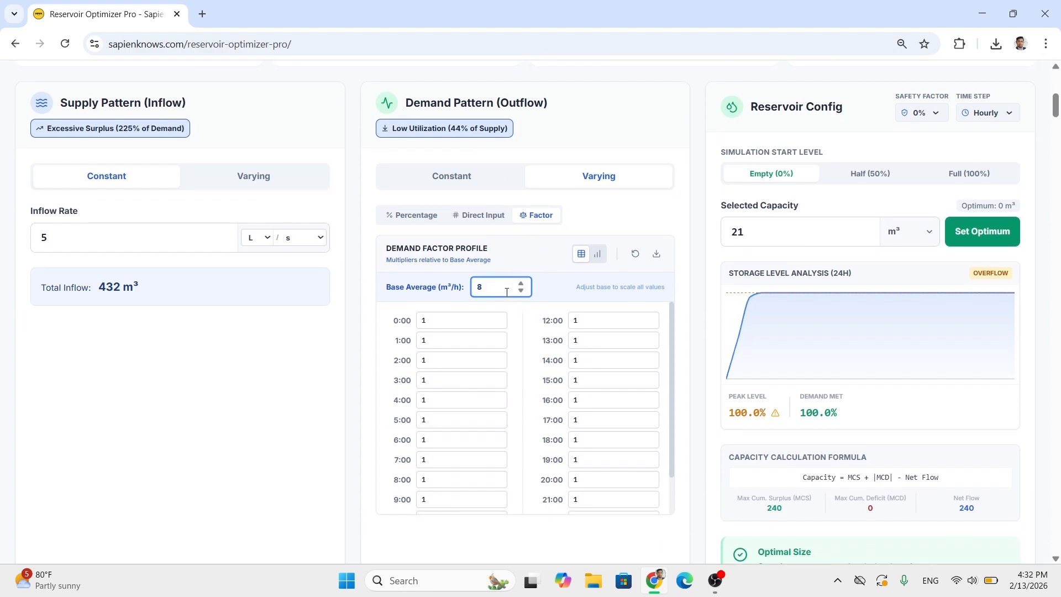
pyautogui.scroll(1, 635, 337)
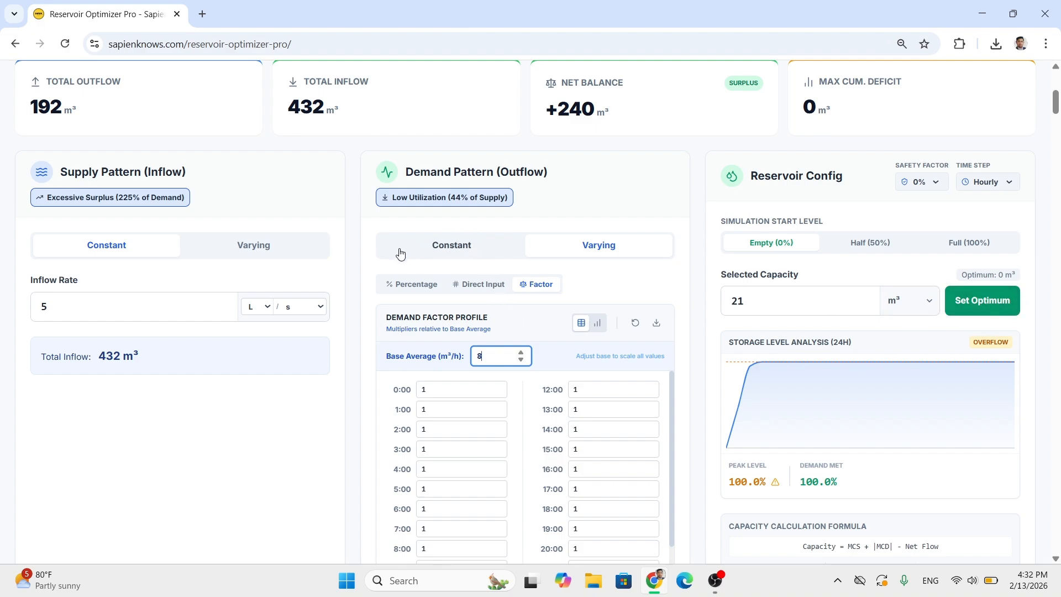
# - Switch the varying demand pattern to direct input and set its flow units to L/s
pyautogui.doubleClick(490, 348)
pyautogui.click(479, 284)
pyautogui.click(602, 284)
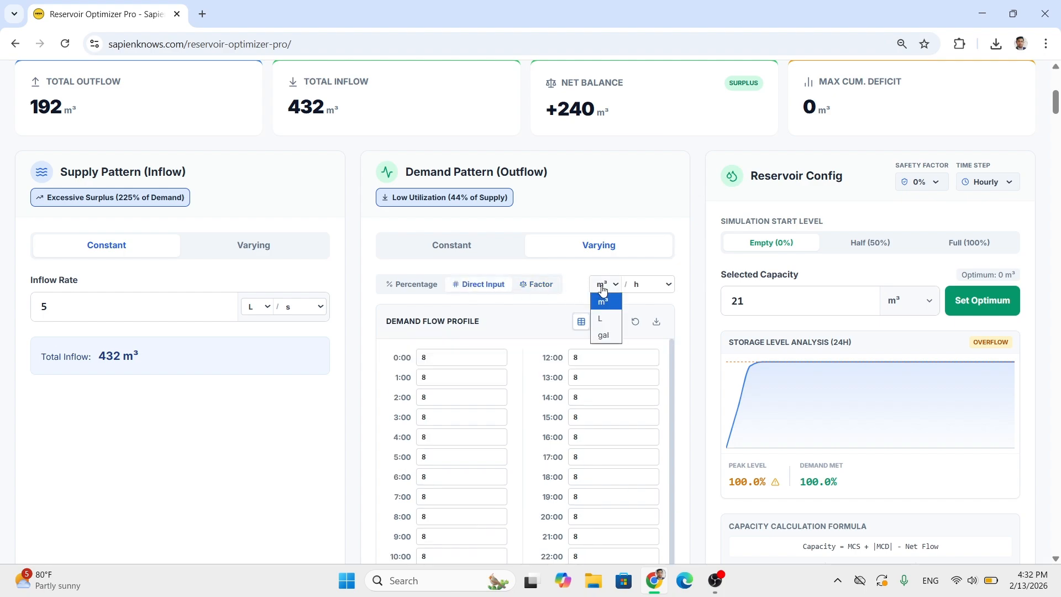
pyautogui.click(608, 319)
pyautogui.click(647, 284)
pyautogui.click(648, 304)
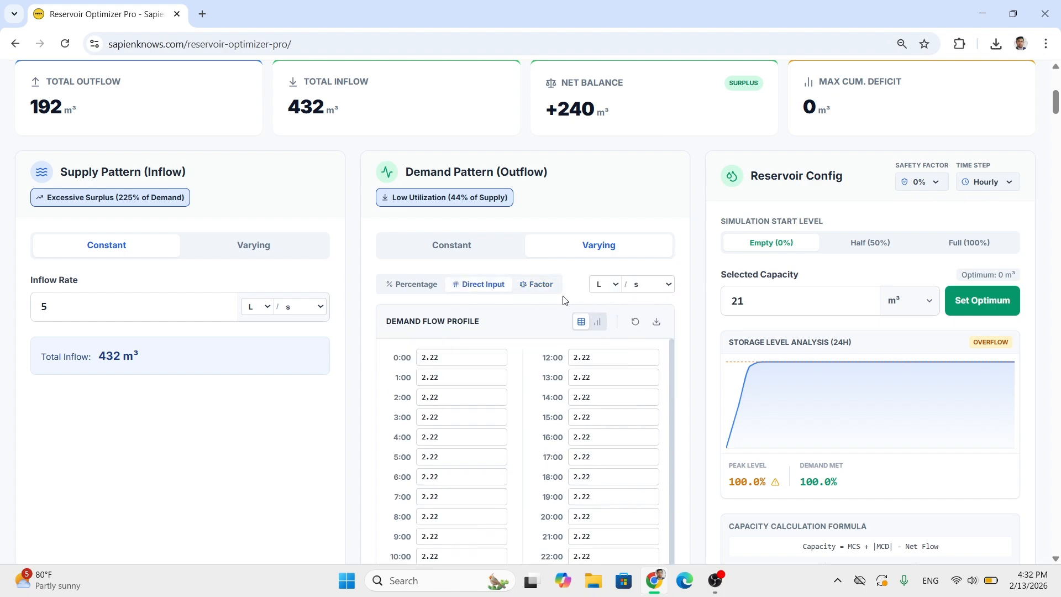
# - Return the demand pattern to factor entry and set its base average to 8 L/s
pyautogui.click(530, 289)
pyautogui.scroll(-1, 521, 315)
pyautogui.doubleClick(482, 288)
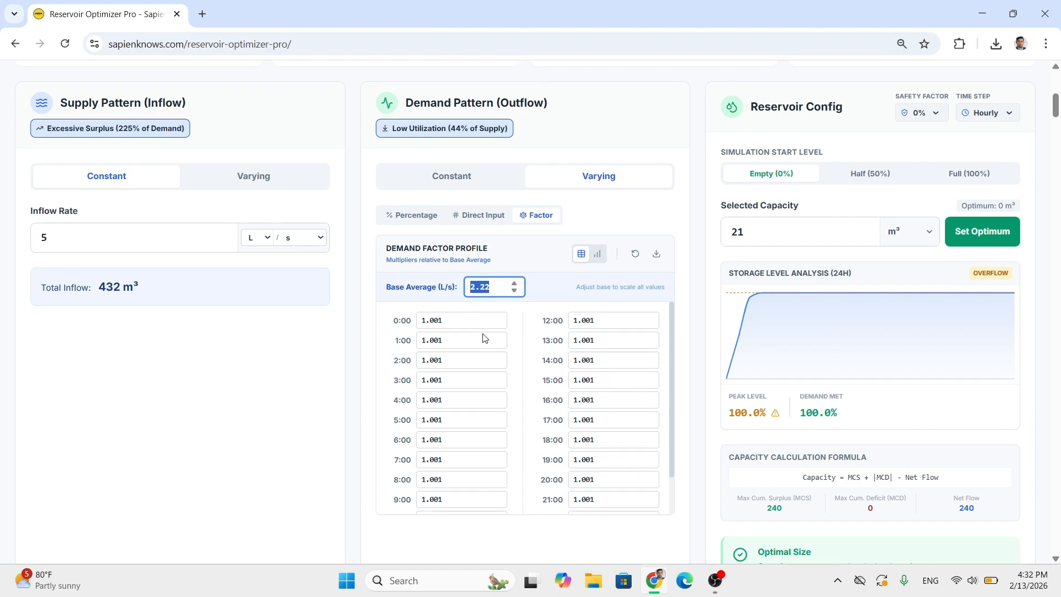
pyautogui.write('8')
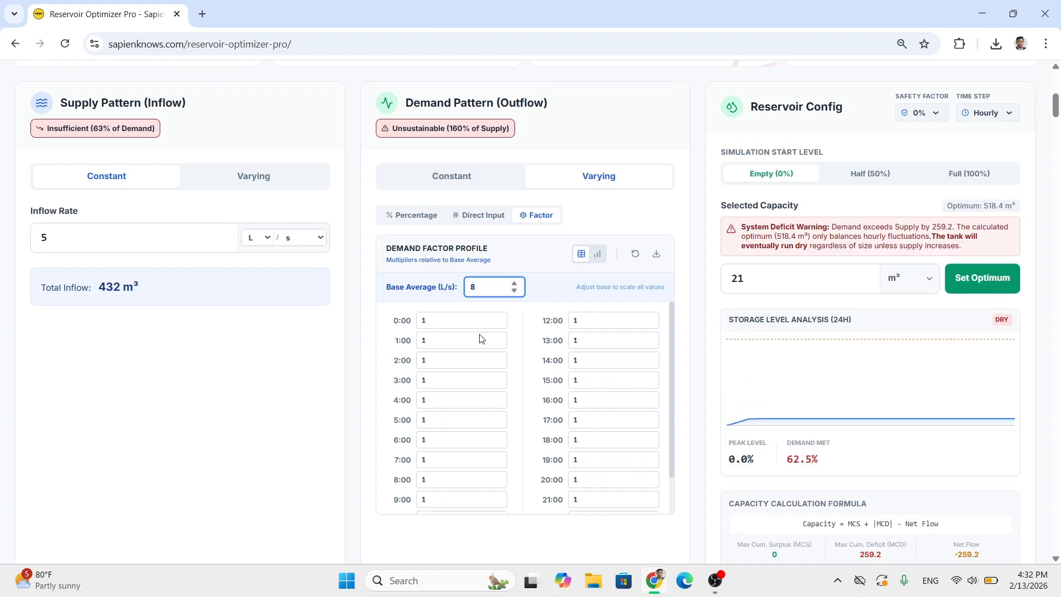
# - Compare the constant inflow rate and supply status with the total outflow, total inflow and net balance figures
pyautogui.click(71, 242)
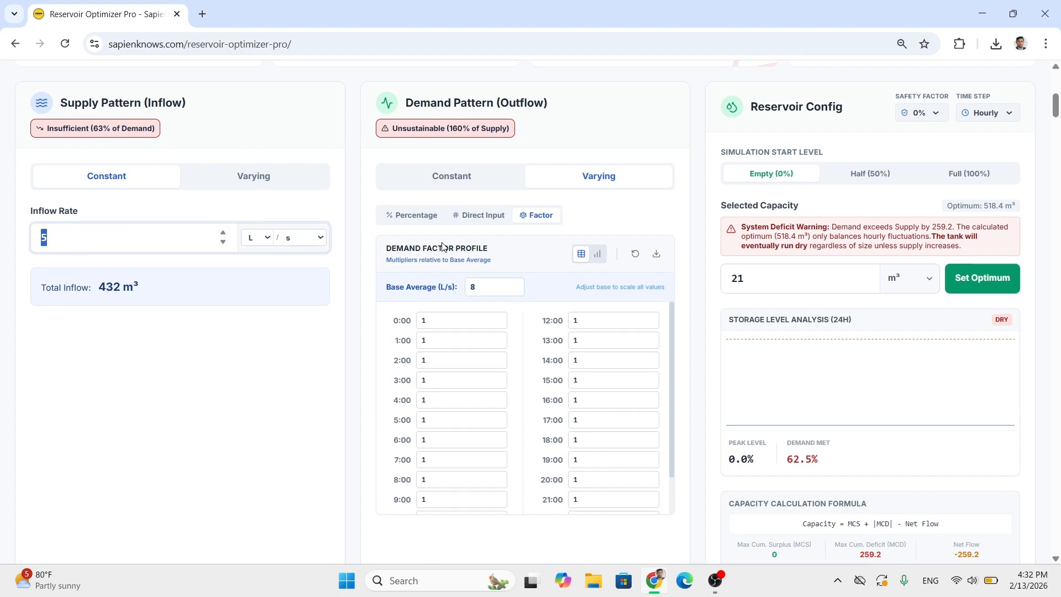
pyautogui.scroll(1, 424, 196)
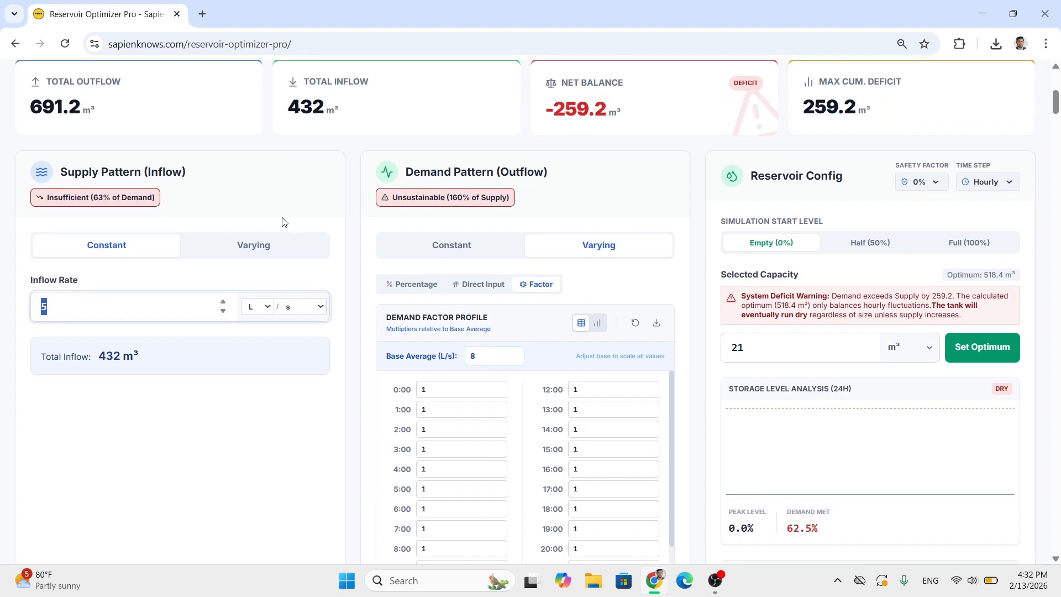
pyautogui.scroll(1, 188, 199)
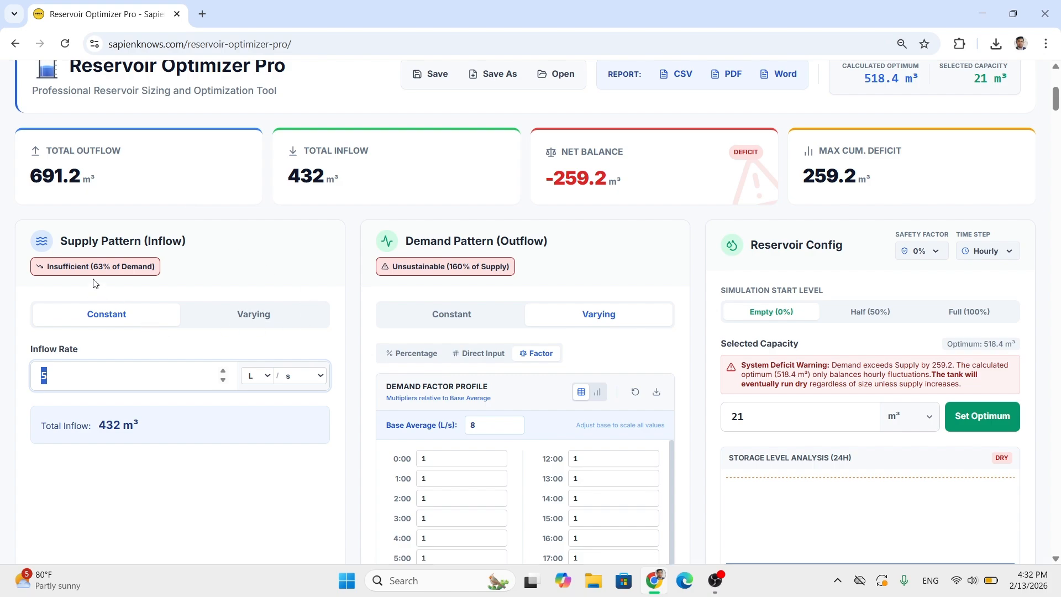
pyautogui.moveTo(88, 266); pyautogui.dragTo(138, 266)
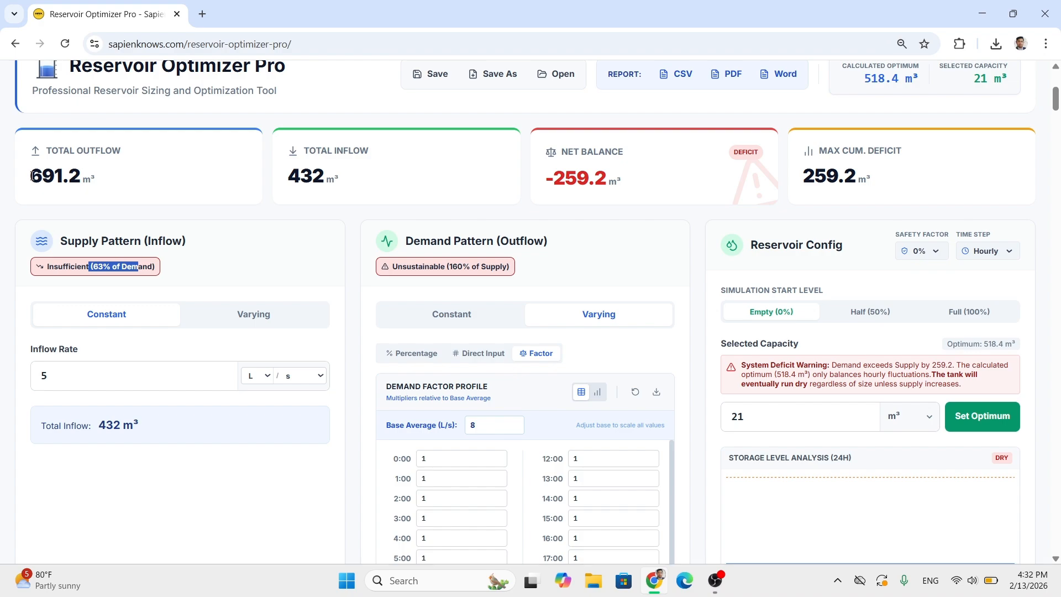
pyautogui.moveTo(31, 176); pyautogui.dragTo(117, 183)
pyautogui.click(286, 178)
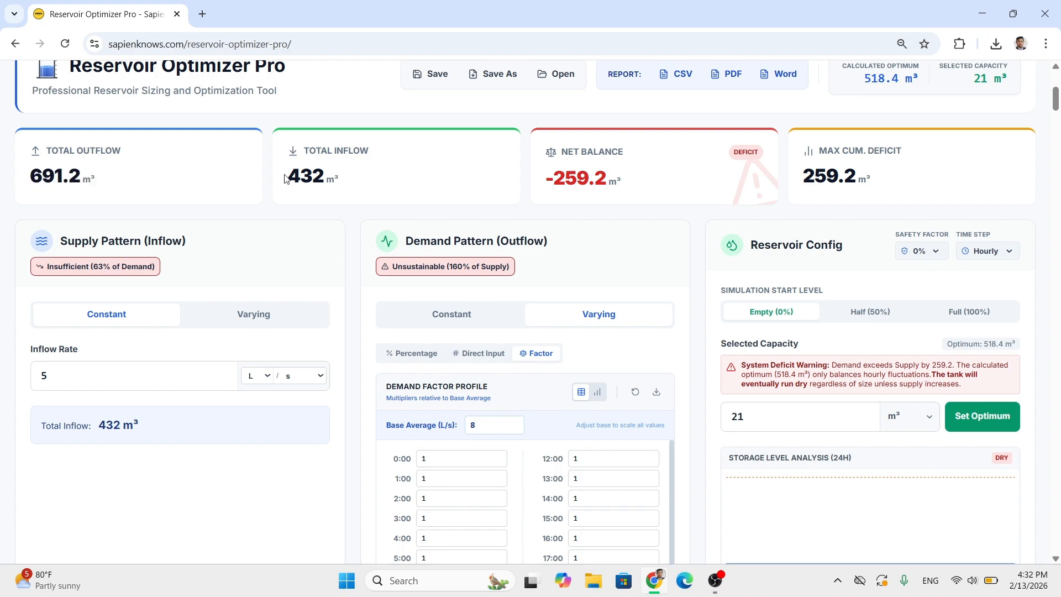
pyautogui.moveTo(304, 175); pyautogui.dragTo(348, 182)
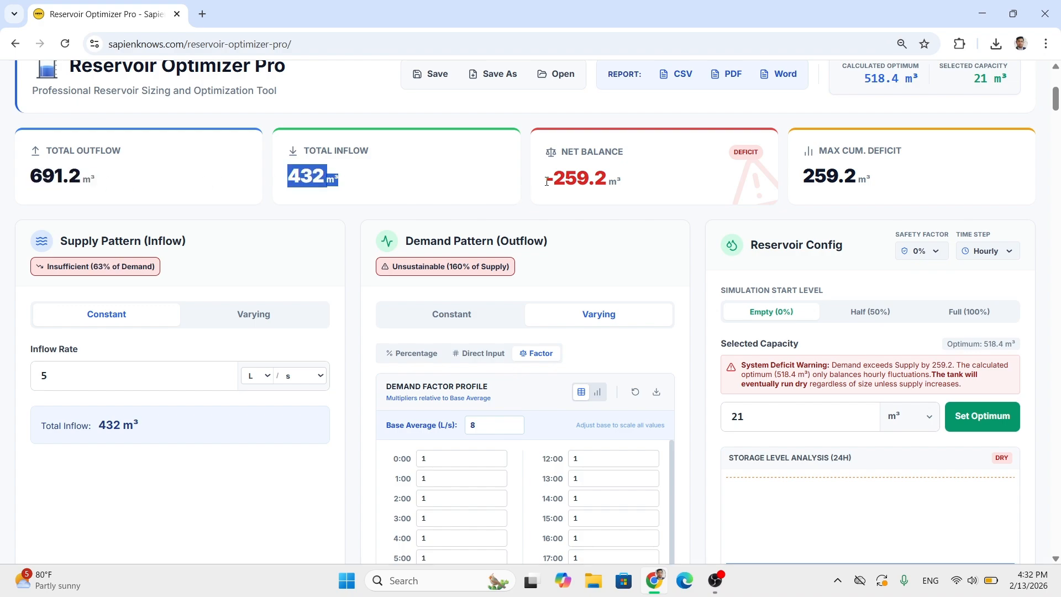
pyautogui.moveTo(545, 178); pyautogui.dragTo(619, 180)
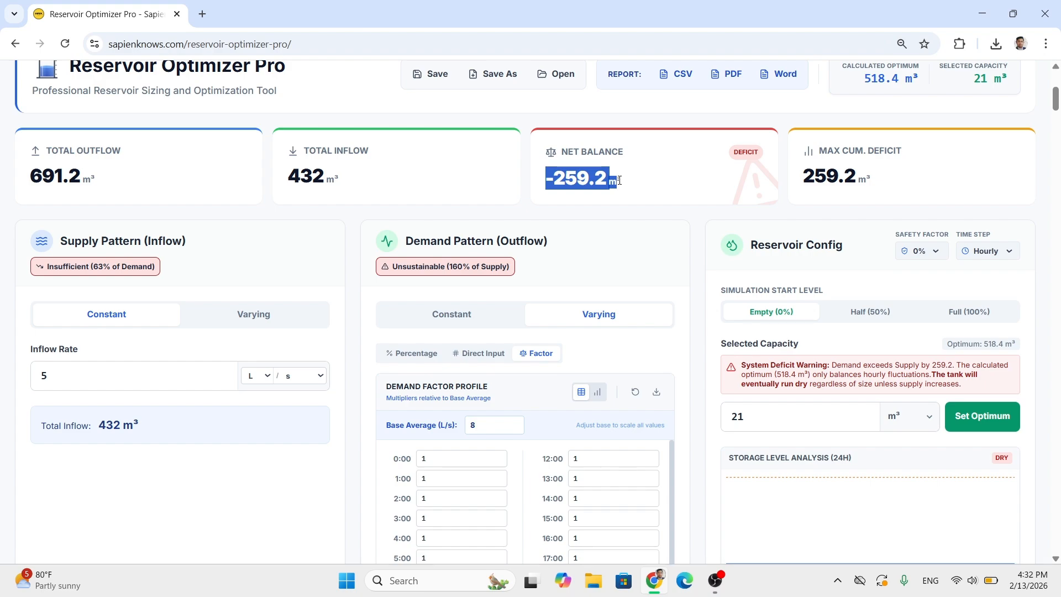
pyautogui.click(629, 190)
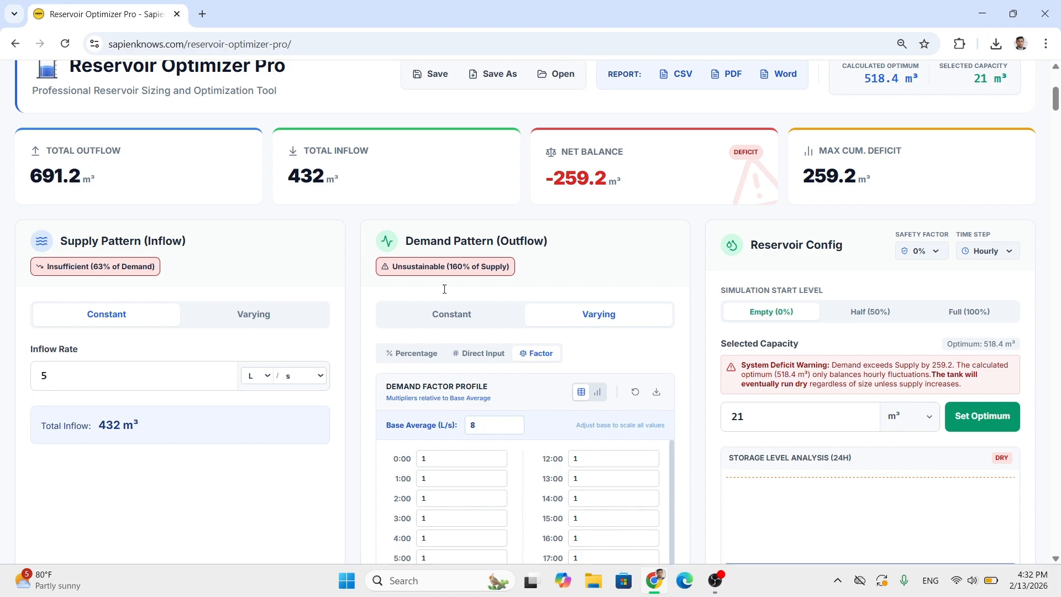
# - Set the base average of the demand factor profile to 4.5 L/s, just below the constant inflow rate
pyautogui.click(55, 381)
pyautogui.moveTo(48, 381); pyautogui.dragTo(40, 383)
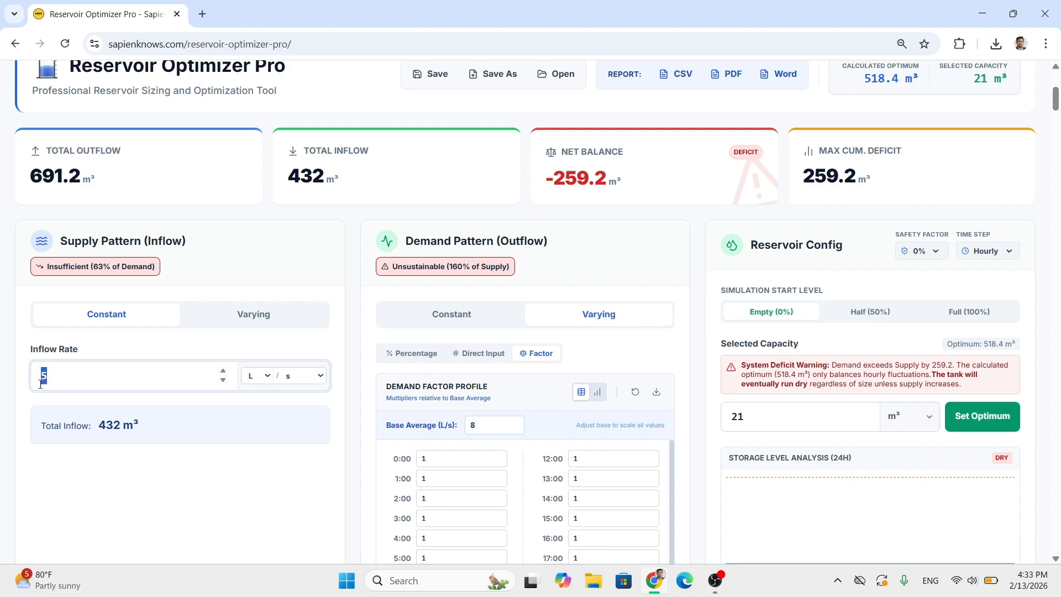
pyautogui.scroll(-1, 419, 370)
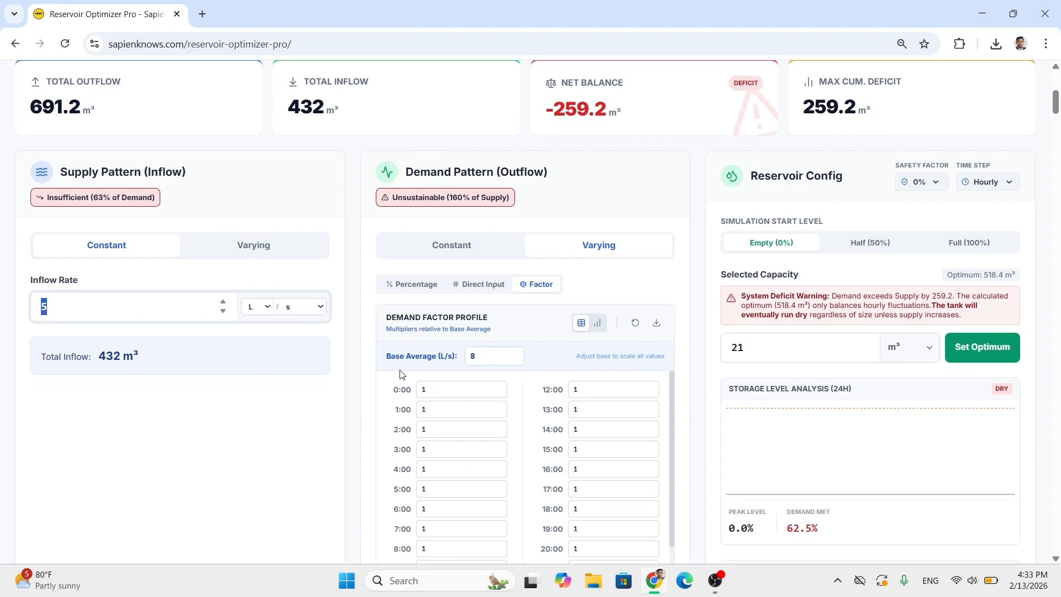
pyautogui.click(343, 305)
pyautogui.doubleClick(470, 354)
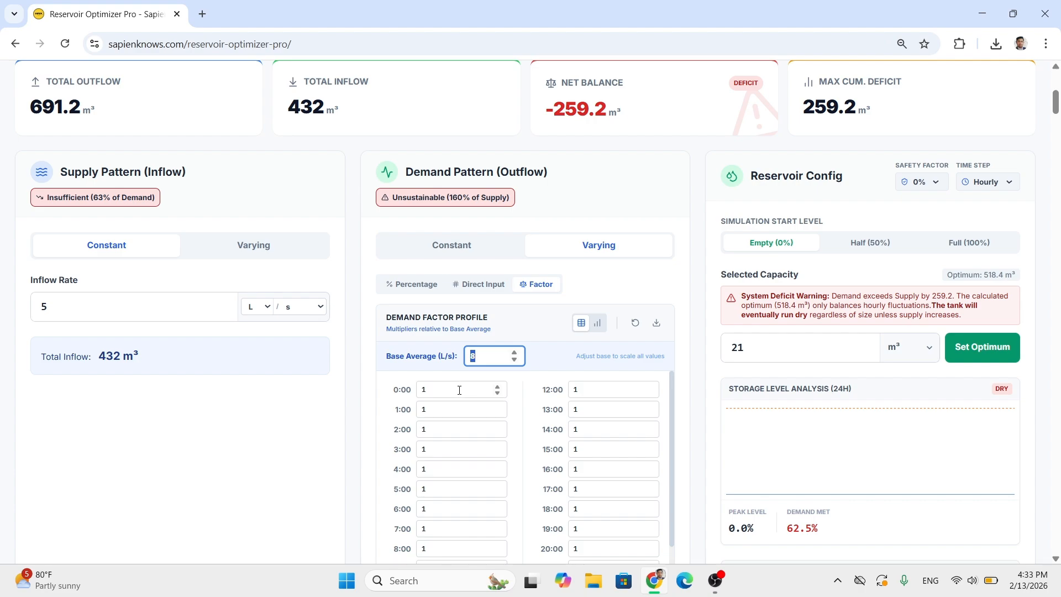
pyautogui.write('4.56')
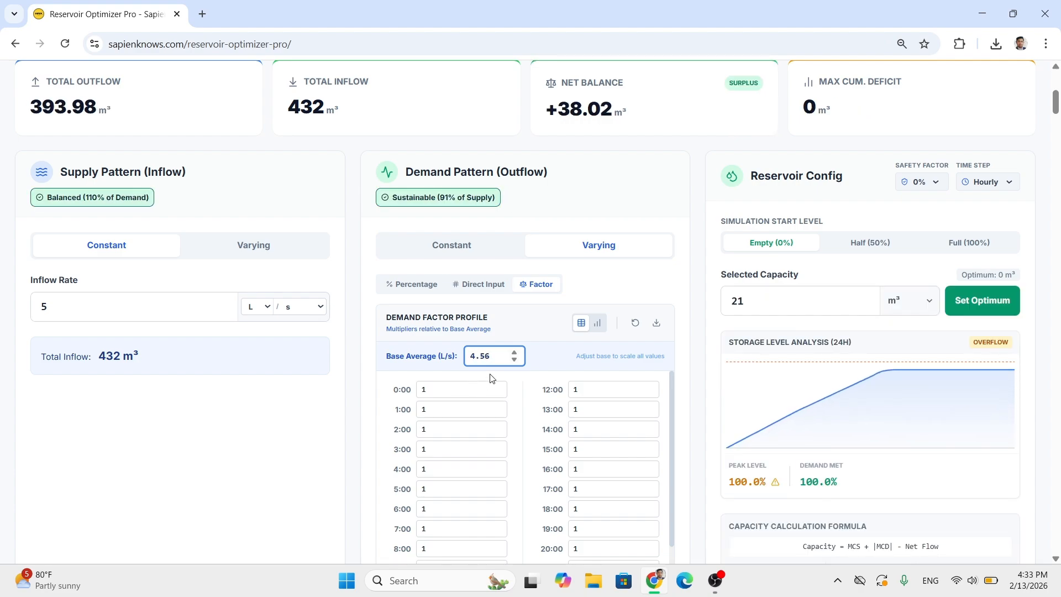
pyautogui.press('BackSpace')
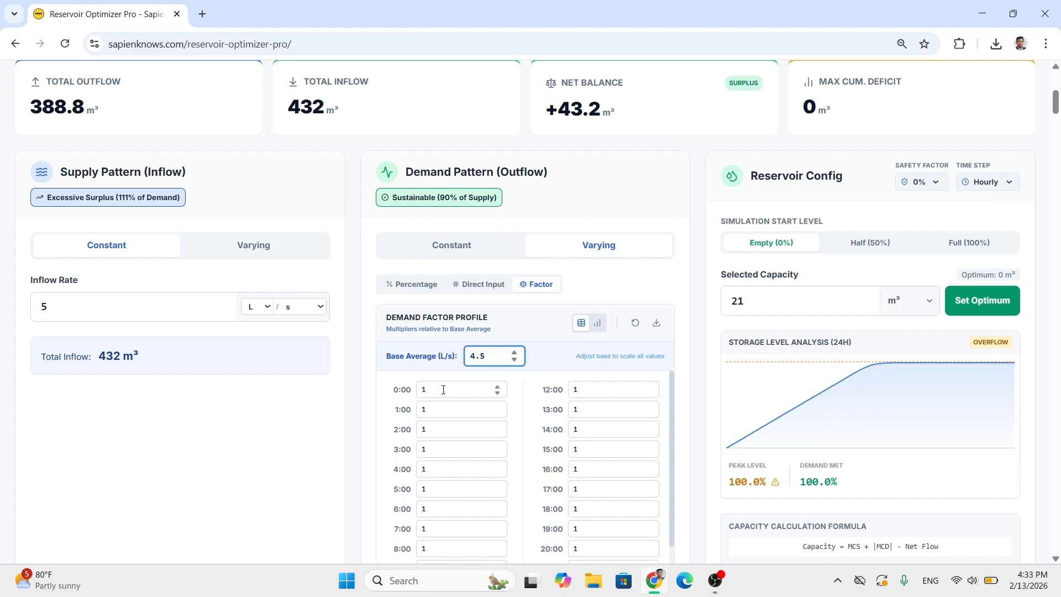
# - Reset the hourly demand factors and switch the demand pattern to direct input of flow values
pyautogui.doubleClick(443, 390)
pyautogui.scroll(-1, 456, 336)
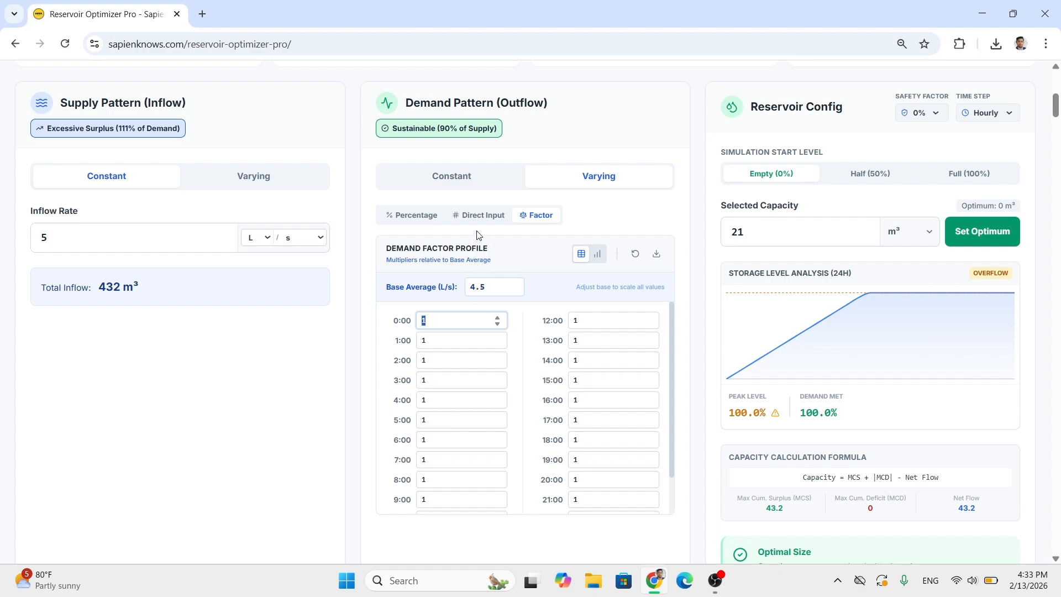
pyautogui.click(633, 254)
pyautogui.click(480, 215)
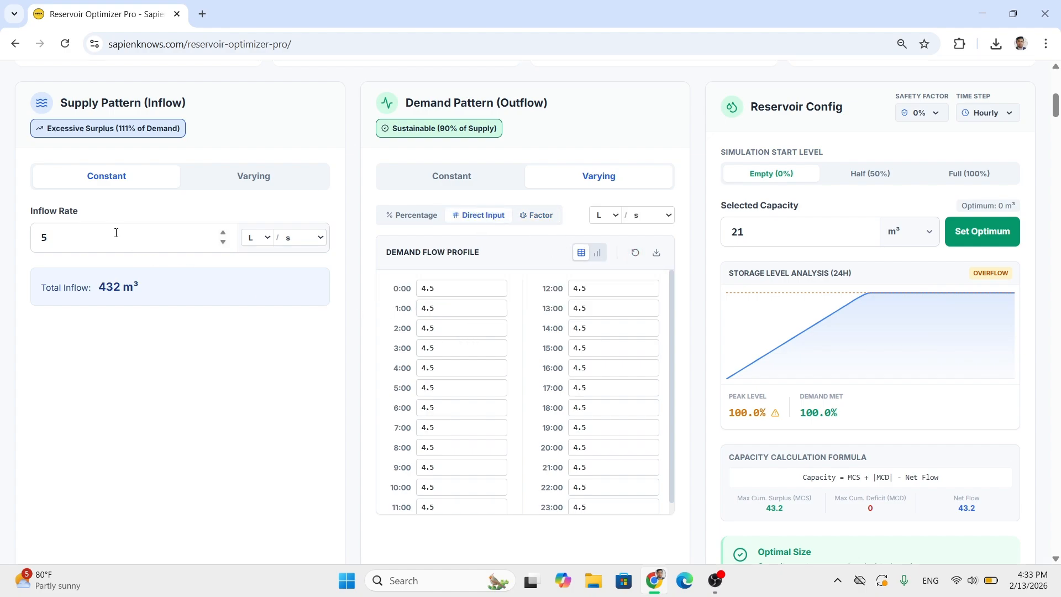
pyautogui.moveTo(50, 237); pyautogui.dragTo(31, 235)
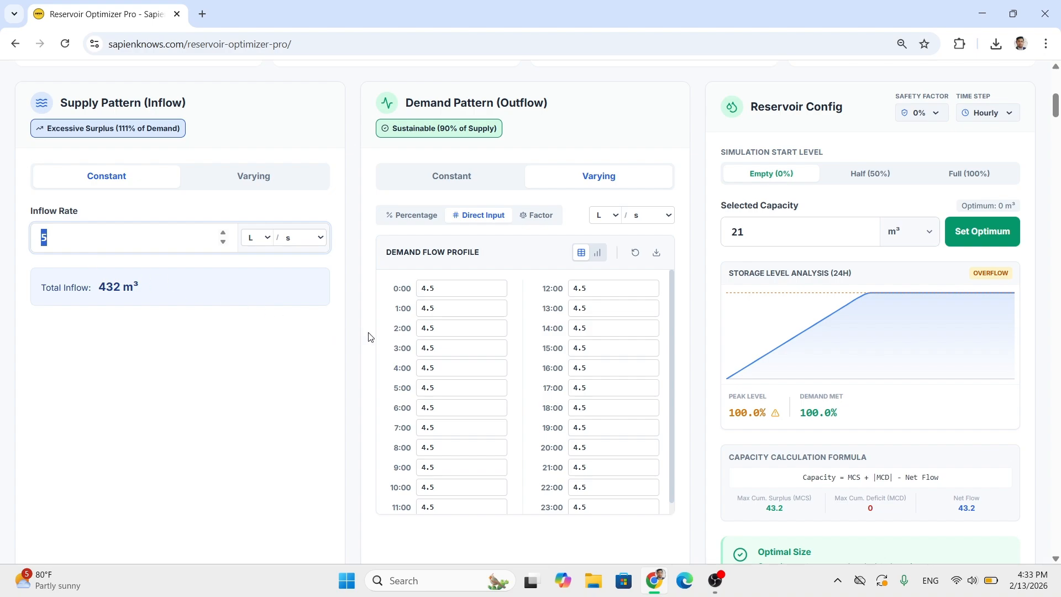
# - Set the hourly demand flows from 0:00 to 3:00 to 0 L/s
pyautogui.moveTo(447, 290); pyautogui.dragTo(364, 292)
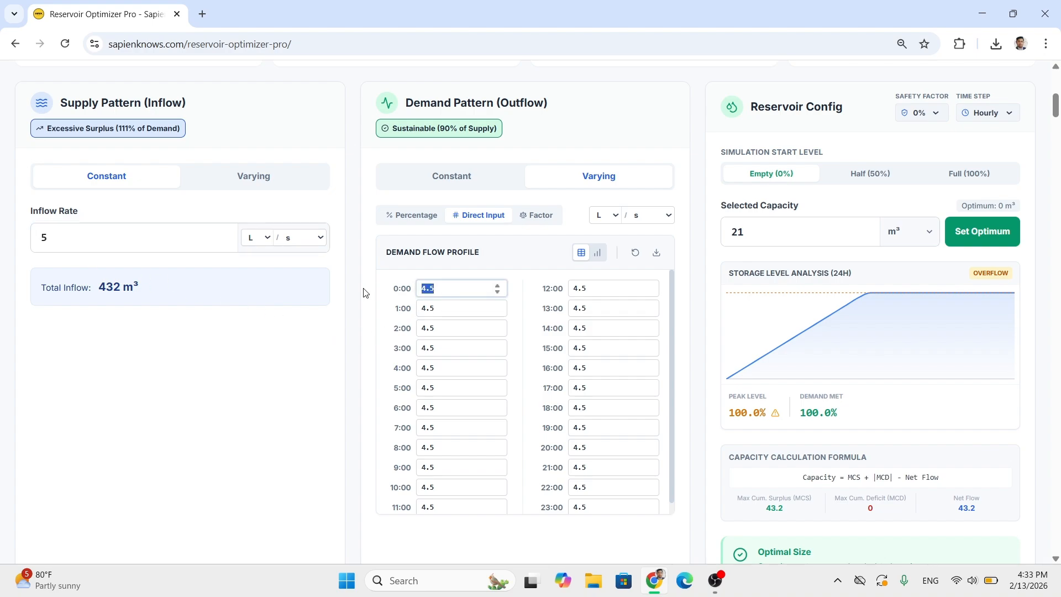
pyautogui.write('0')
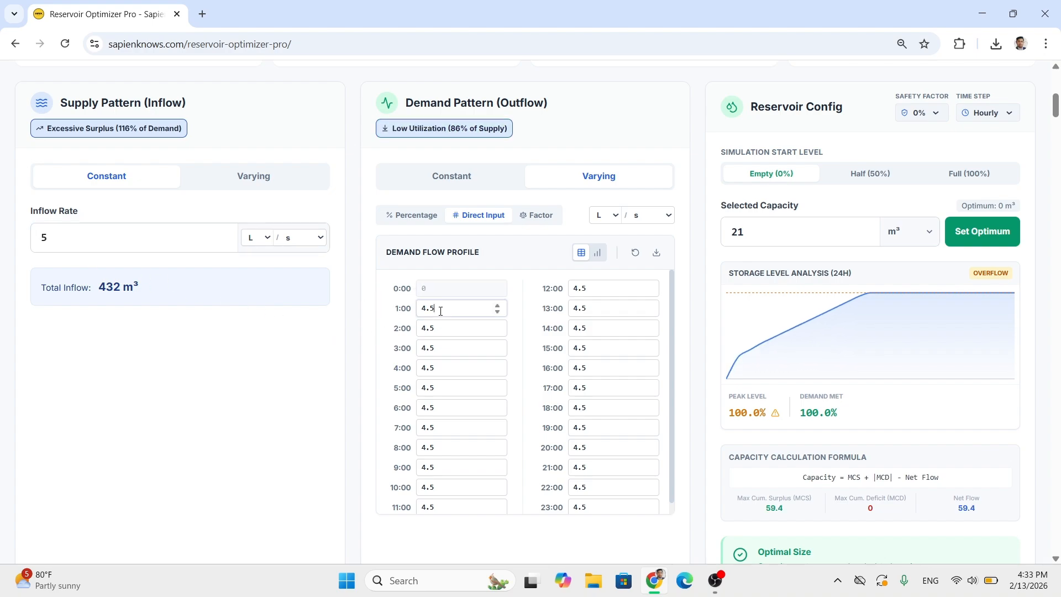
pyautogui.moveTo(440, 311)
pyautogui.mouseDown()
pyautogui.moveTo(406, 311)
pyautogui.moveTo(367, 349)
pyautogui.mouseUp()
pyautogui.write('000')
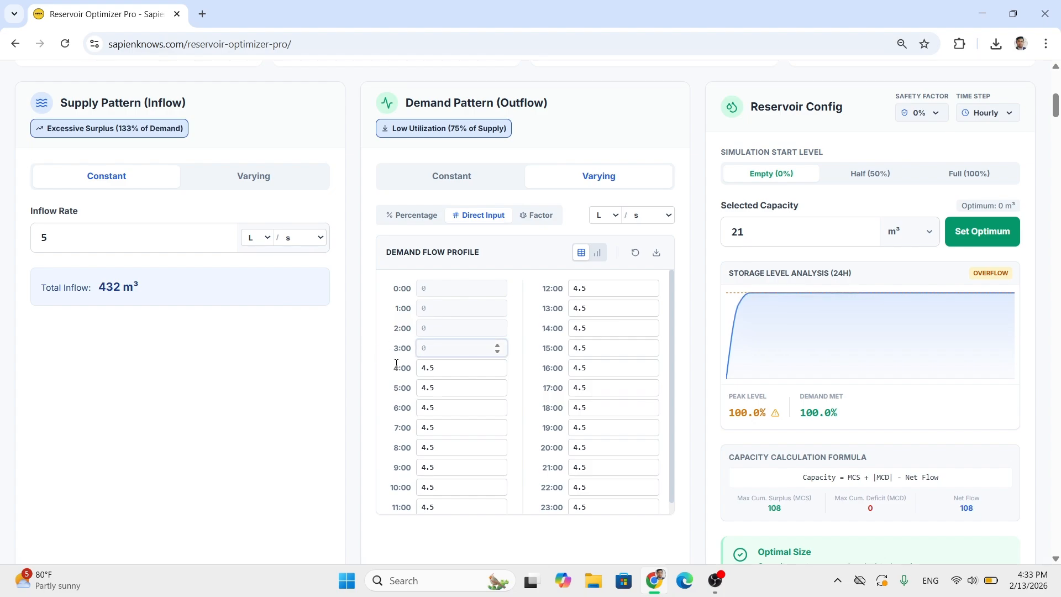
# - Set the hourly demand flows from 4:00 to 7:00 to 10 L/s each
pyautogui.doubleClick(432, 367)
pyautogui.write('1')
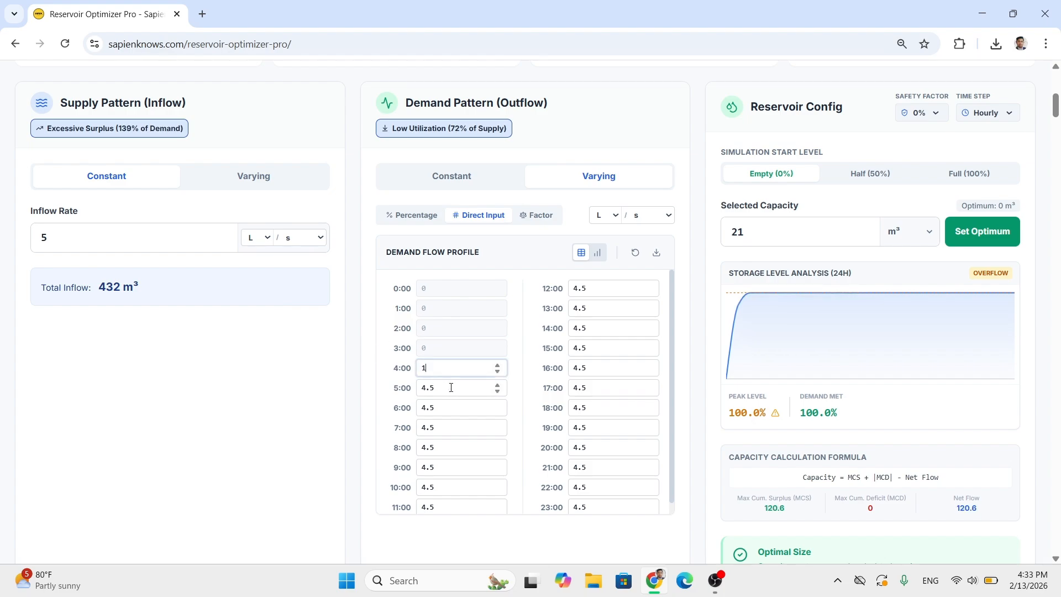
pyautogui.write('0')
pyautogui.doubleClick(451, 388)
pyautogui.write('10')
pyautogui.doubleClick(436, 408)
pyautogui.write('10')
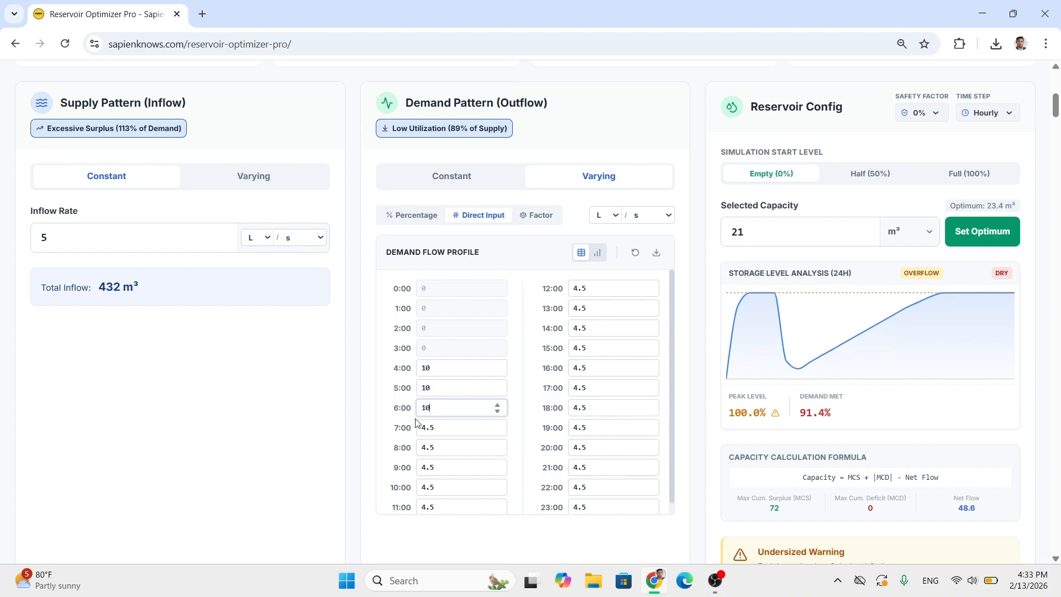
pyautogui.doubleClick(425, 427)
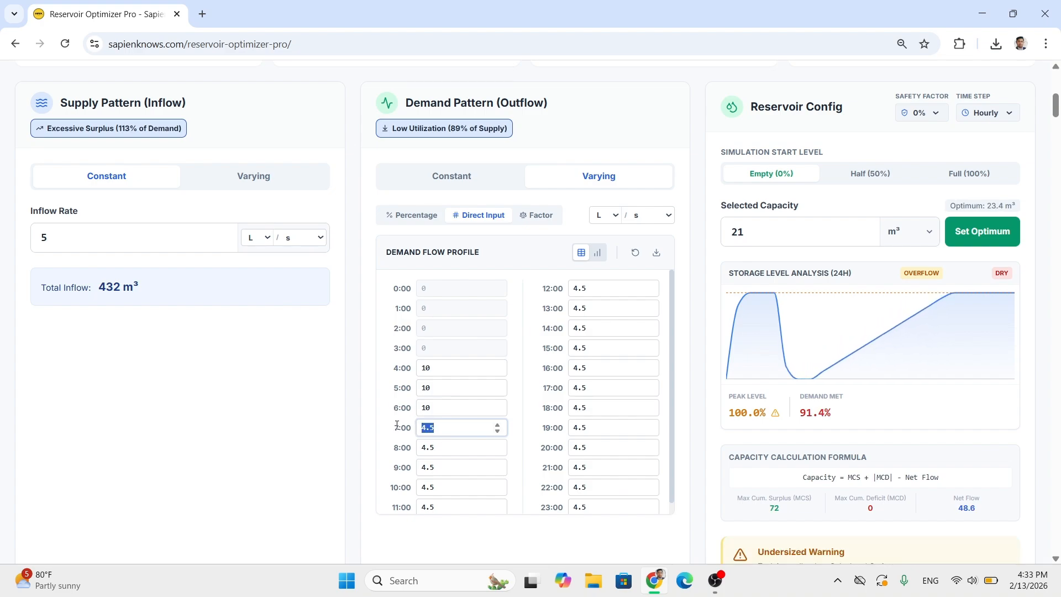
pyautogui.write('10')
# - Clear the hourly demand flows from 8:00 to 12:00 so that they count as 0
pyautogui.doubleClick(428, 448)
pyautogui.press('BackSpace')
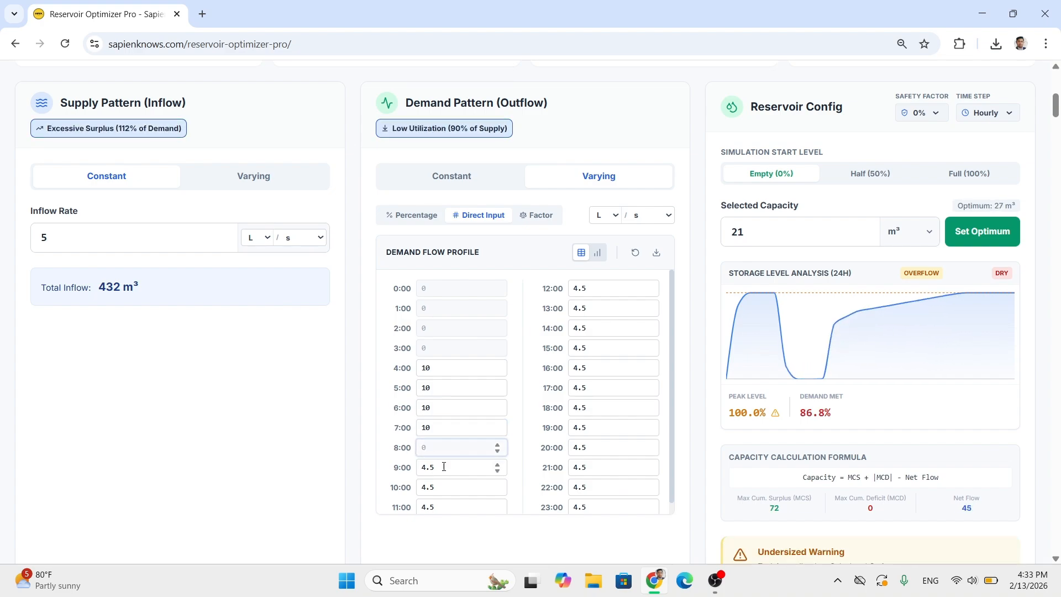
pyautogui.doubleClick(444, 467)
pyautogui.press('BackSpace')
pyautogui.doubleClick(445, 487)
pyautogui.press('BackSpace')
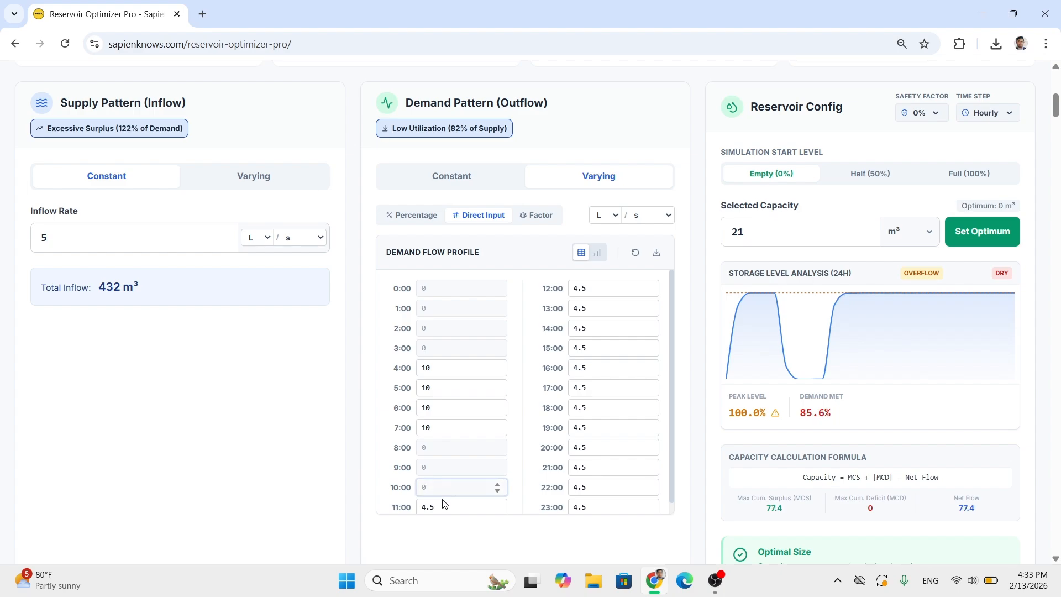
pyautogui.doubleClick(445, 507)
pyautogui.press('BackSpace')
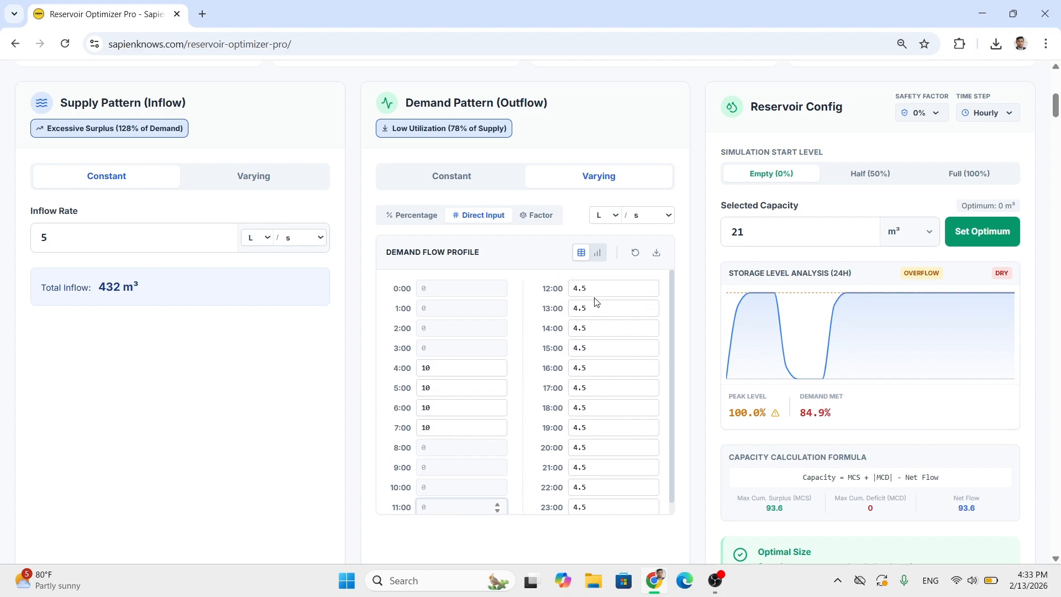
pyautogui.press('Tab')
pyautogui.press('BackSpace')
pyautogui.press('Tab')
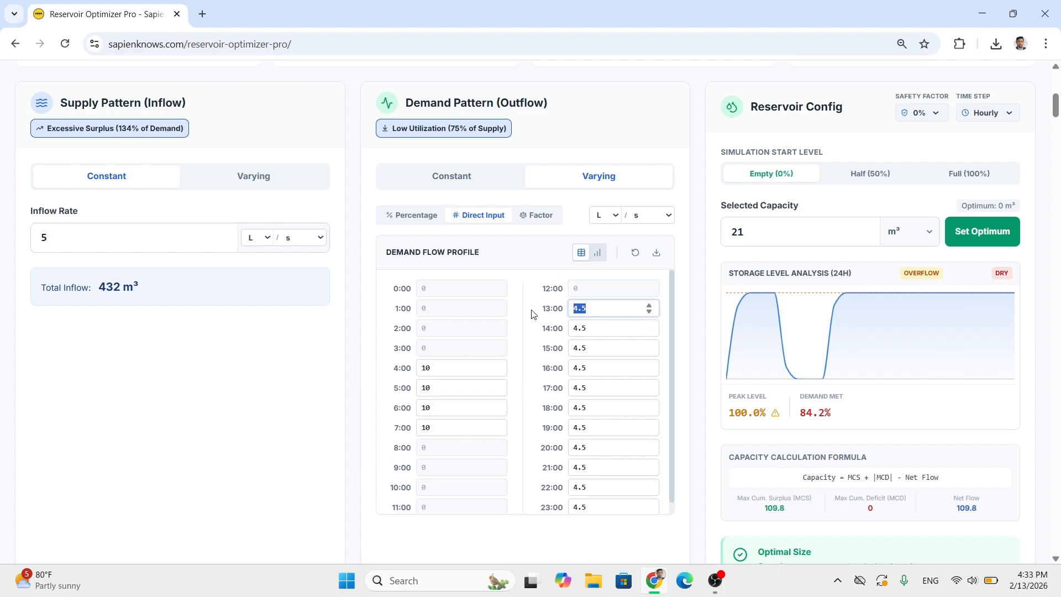
# - Set the hourly demand flows from 13:00 to 16:00 to 5 L/s each
pyautogui.write('5')
pyautogui.press('Tab')
pyautogui.write('5')
pyautogui.press('Tab')
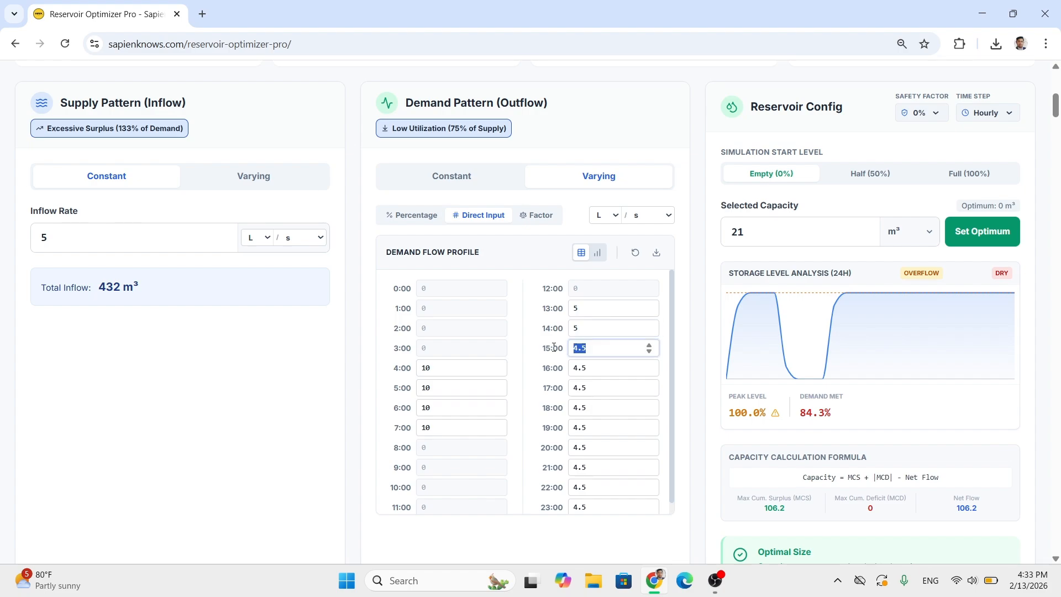
pyautogui.write('5')
pyautogui.press('Tab')
pyautogui.write('5')
pyautogui.press('Tab')
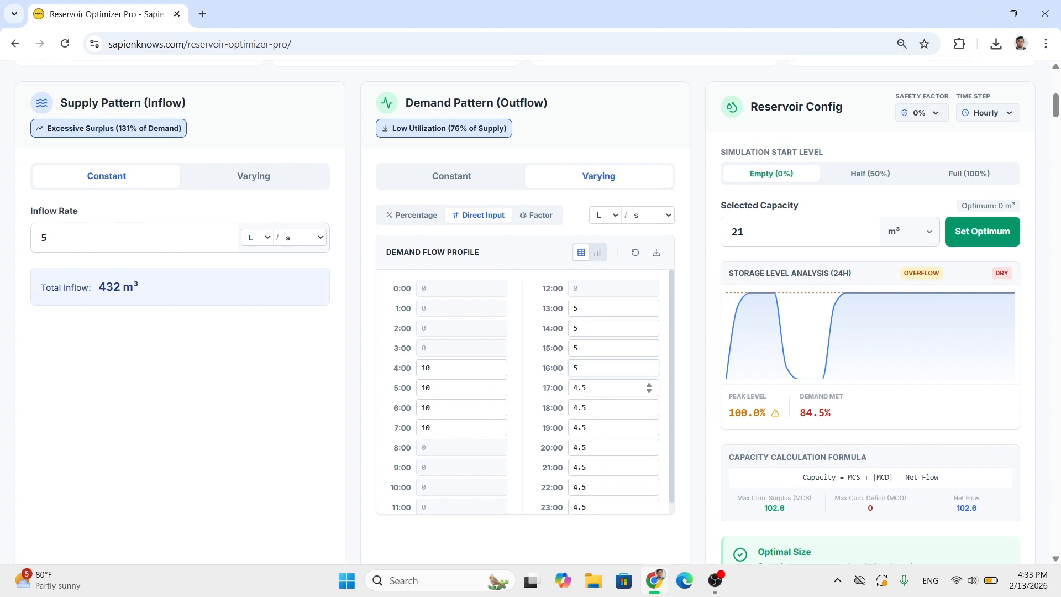
# - Clear the hourly demand flows from 17:00 to 19:00 so that they count as 0
pyautogui.press('BackSpace')
pyautogui.press('Tab')
pyautogui.press('BackSpace')
pyautogui.press('Tab')
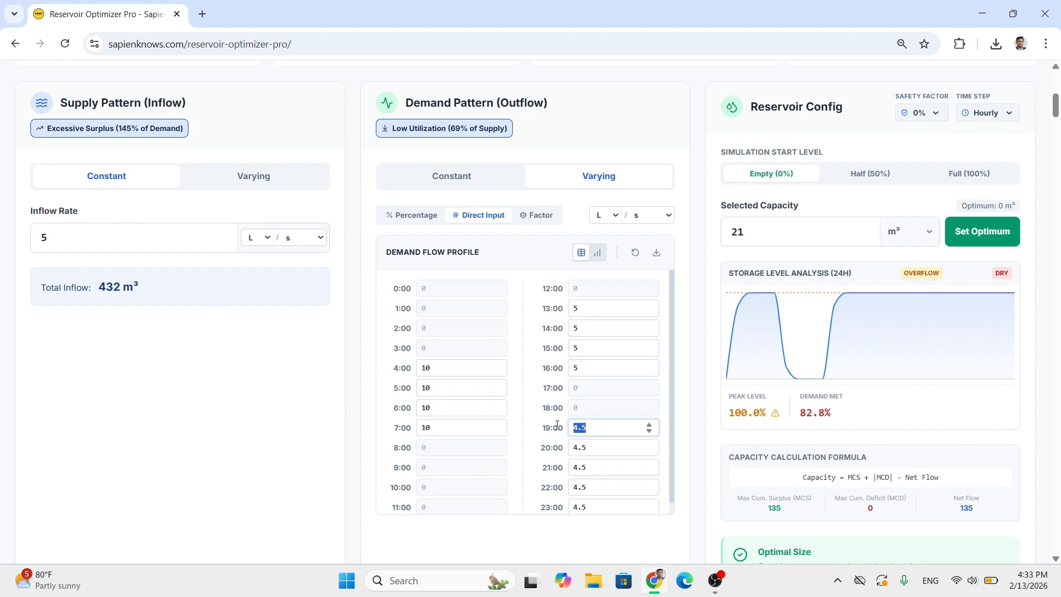
pyautogui.press('BackSpace')
pyautogui.press('Tab')
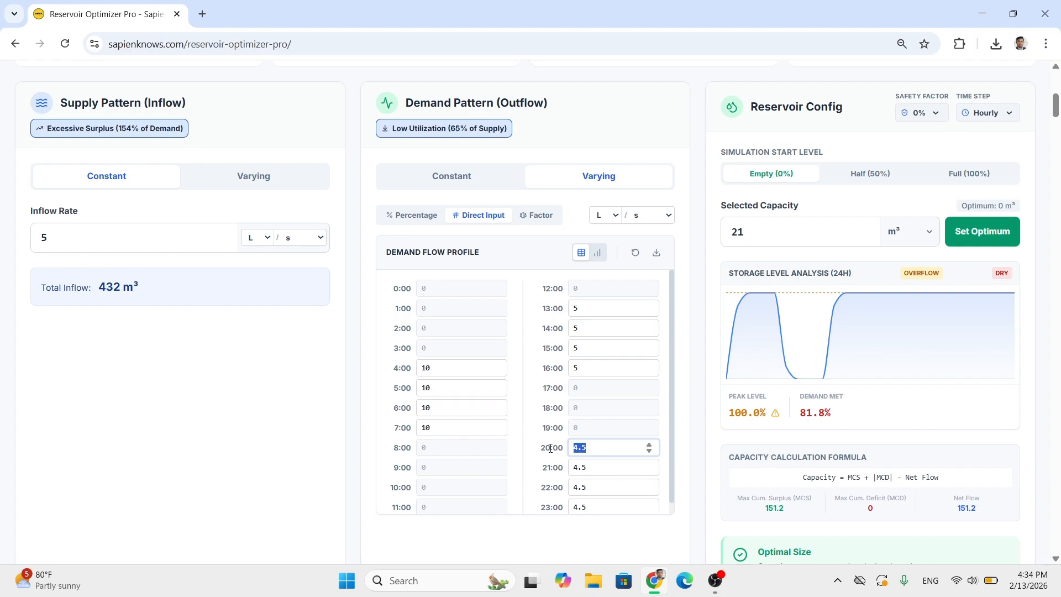
# - Set the hourly demand flows from 20:00 to 22:00 to 10 L/s each and clear the 23:00 value
pyautogui.write('10')
pyautogui.press('Tab')
pyautogui.write('10')
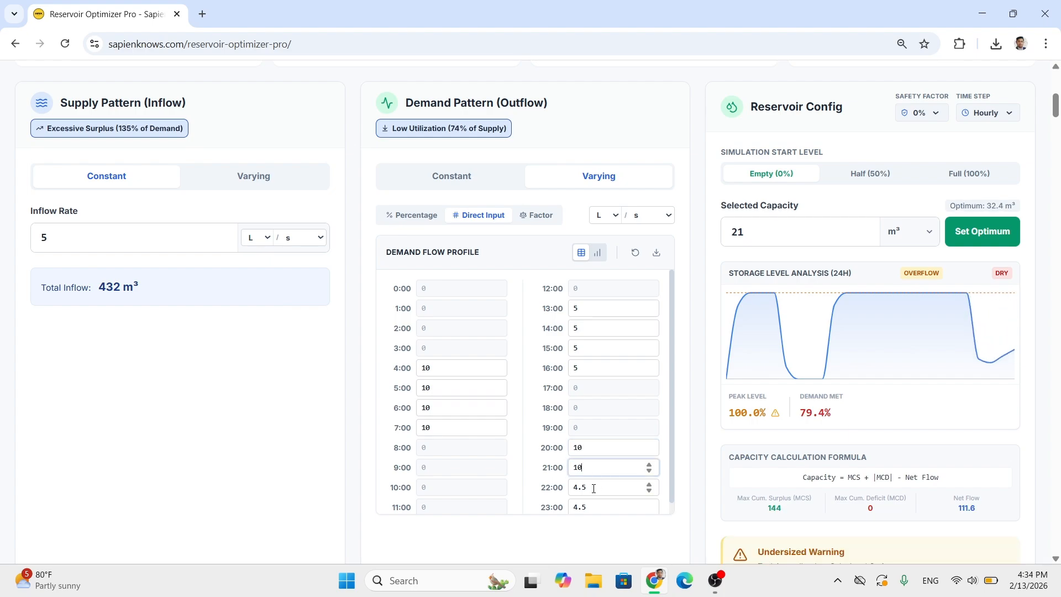
pyautogui.press('Tab')
pyautogui.write('10')
pyautogui.press('Tab')
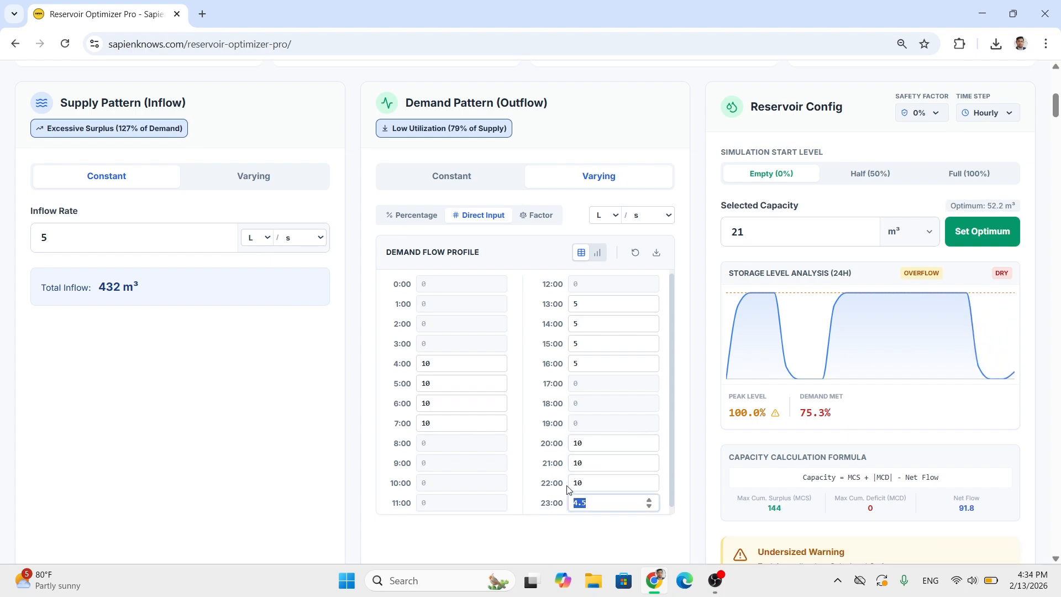
pyautogui.press('BackSpace')
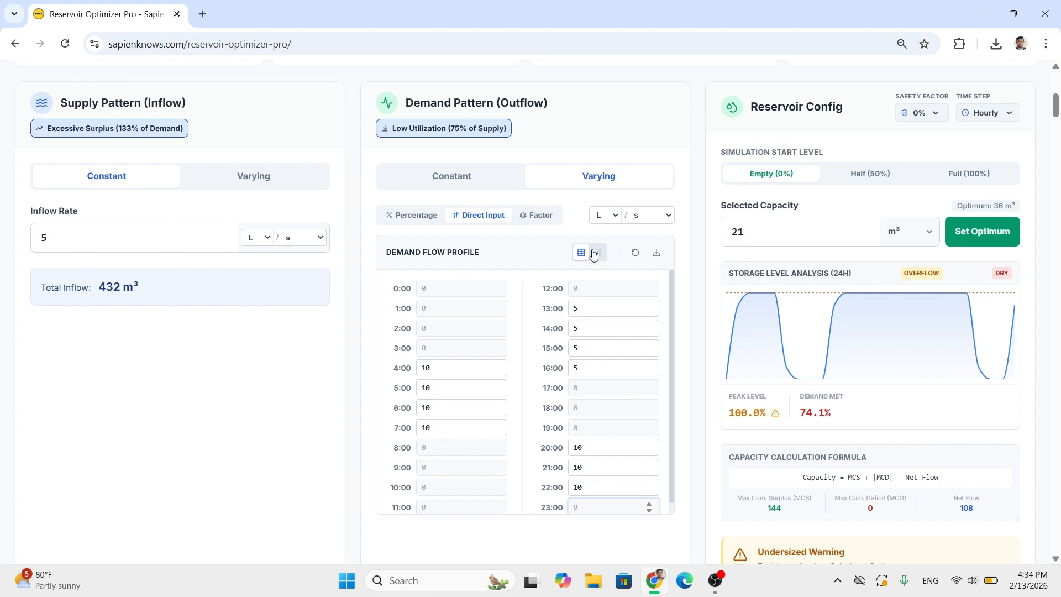
# - View the demand flow profile as a bar chart and return to the table of hourly values
pyautogui.click(595, 254)
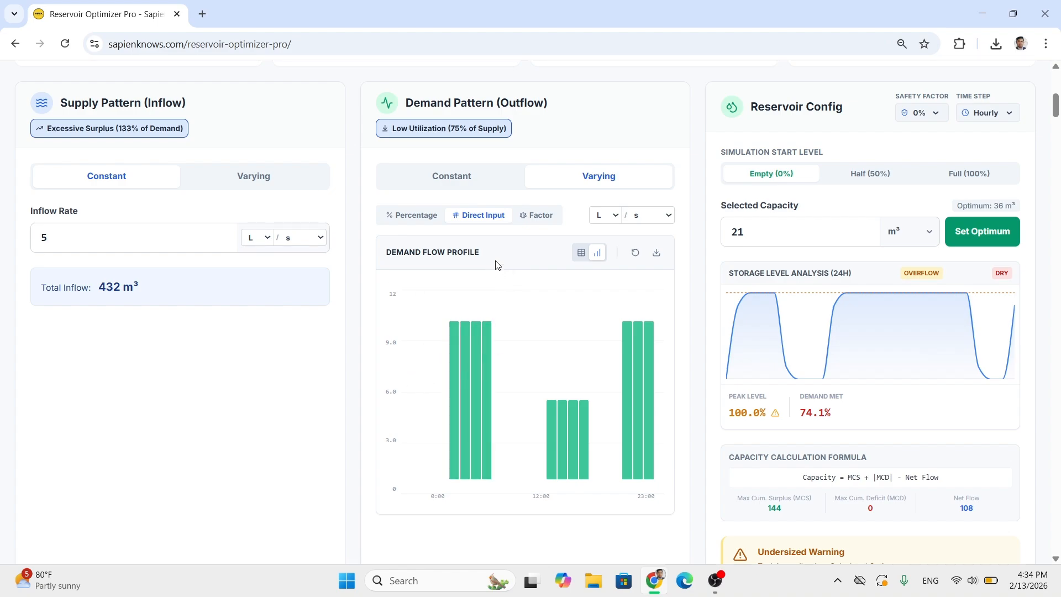
pyautogui.click(581, 252)
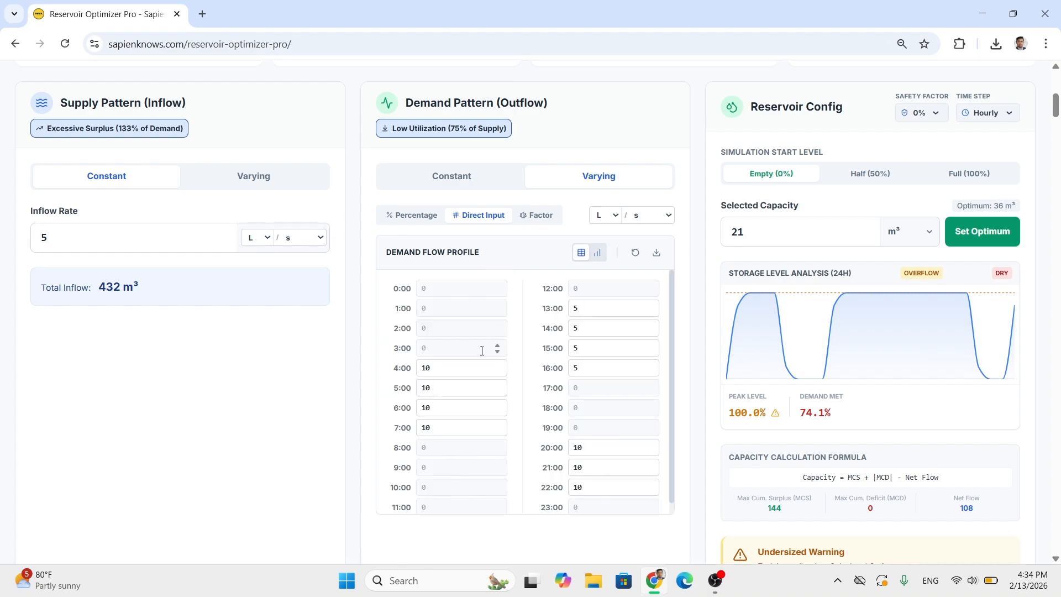
pyautogui.click(448, 348)
pyautogui.click(430, 289)
pyautogui.click(448, 348)
# - Set the hourly demand flows from 4:00 to 6:00 to 0
pyautogui.moveTo(445, 366); pyautogui.dragTo(423, 375)
pyautogui.write('0')
pyautogui.moveTo(448, 386)
pyautogui.mouseDown()
pyautogui.moveTo(414, 388)
pyautogui.moveTo(418, 469)
pyautogui.mouseUp()
pyautogui.write('001010')
# - Set the hourly demand flows from 8:00 to 10:00 to 10 L/s each
pyautogui.click(429, 484)
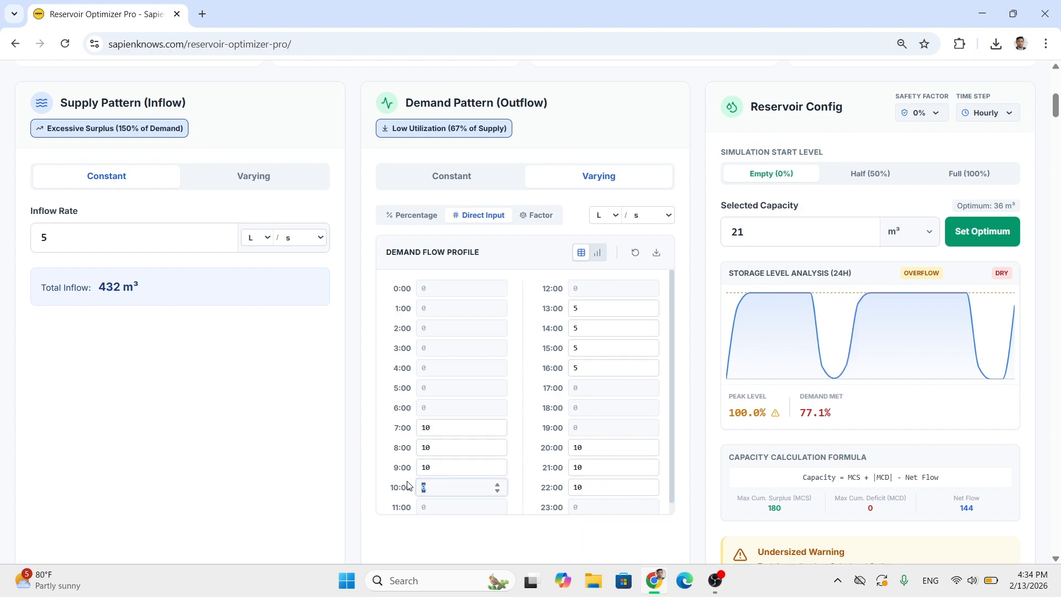
pyautogui.write('10')
pyautogui.moveTo(434, 492); pyautogui.dragTo(461, 474)
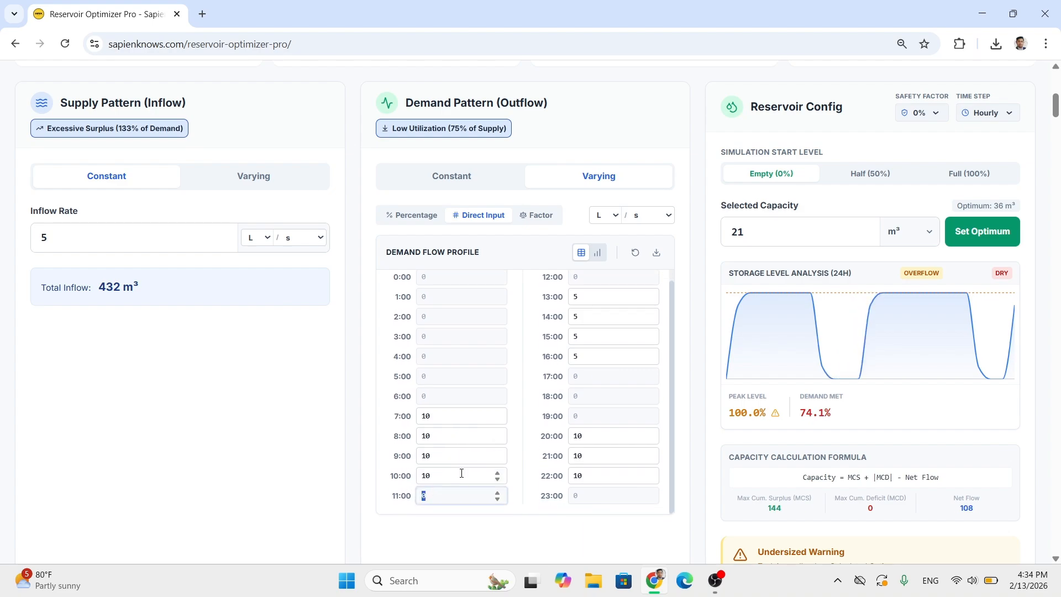
# - Move the afternoon demand block one hour on by clearing the 13:00 flow and setting the 17:00 flow to 5 L/s
pyautogui.click(585, 297)
pyautogui.press('BackSpace')
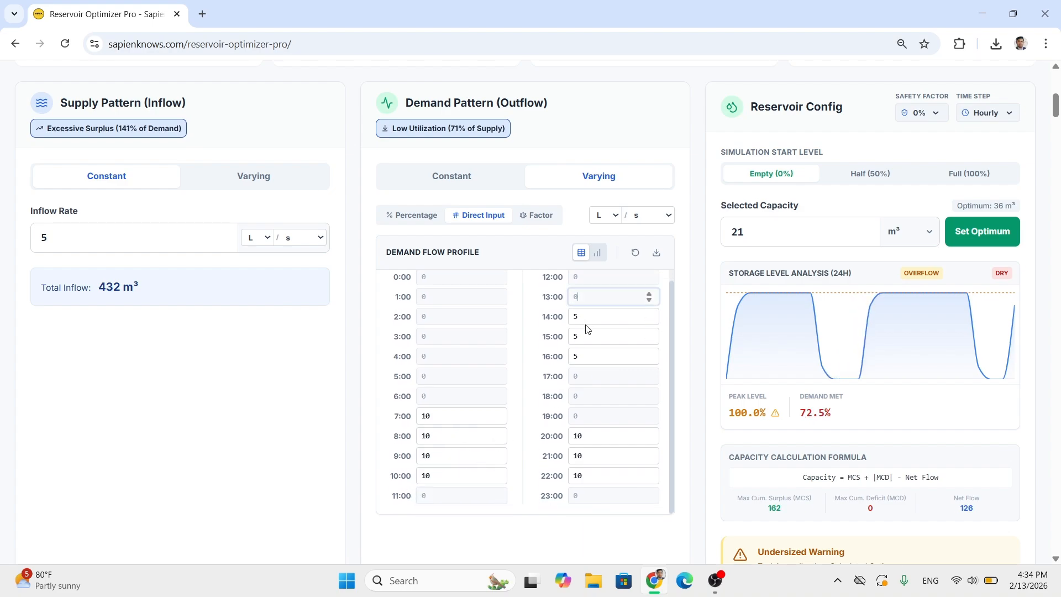
pyautogui.click(582, 317)
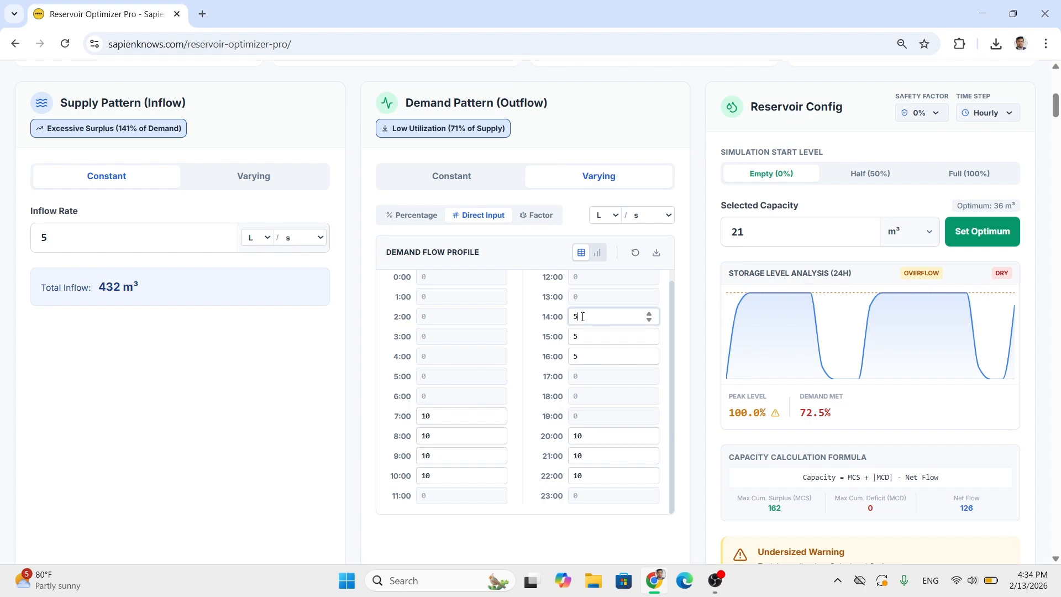
pyautogui.click(587, 335)
pyautogui.click(588, 355)
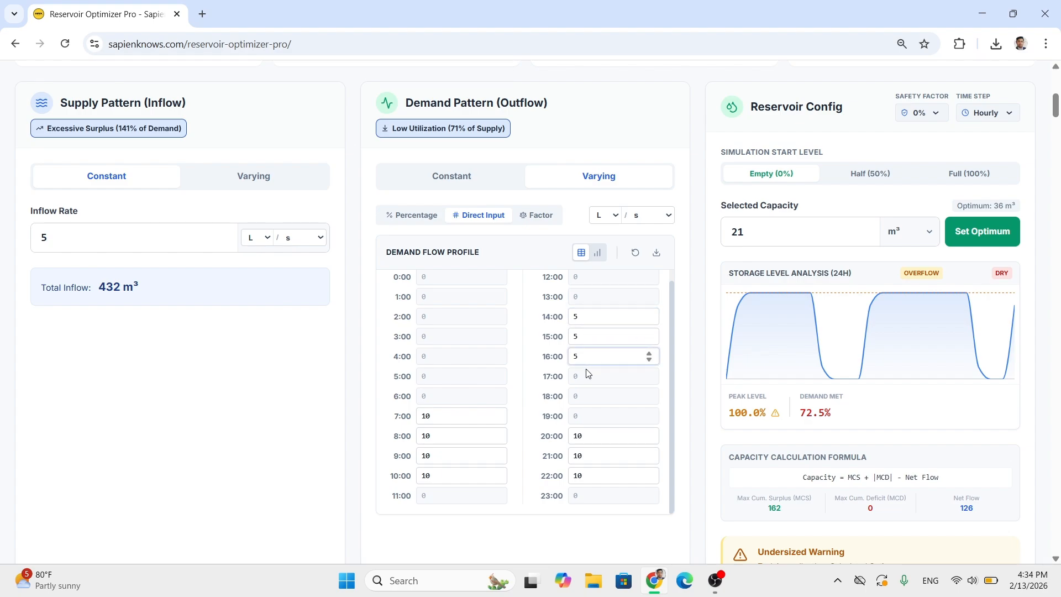
pyautogui.click(585, 379)
pyautogui.write('5')
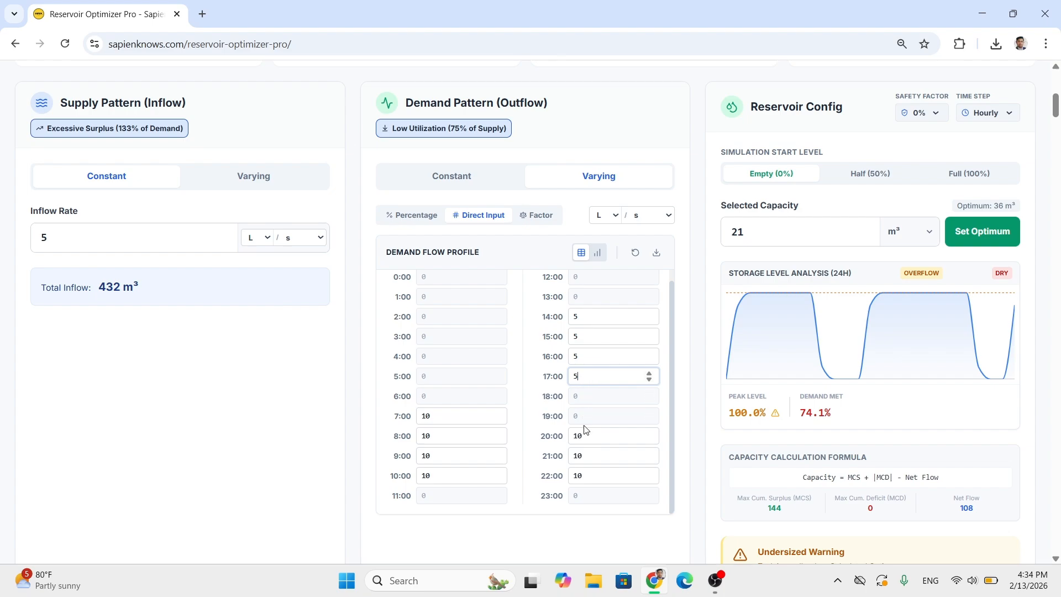
pyautogui.moveTo(585, 436); pyautogui.dragTo(564, 436)
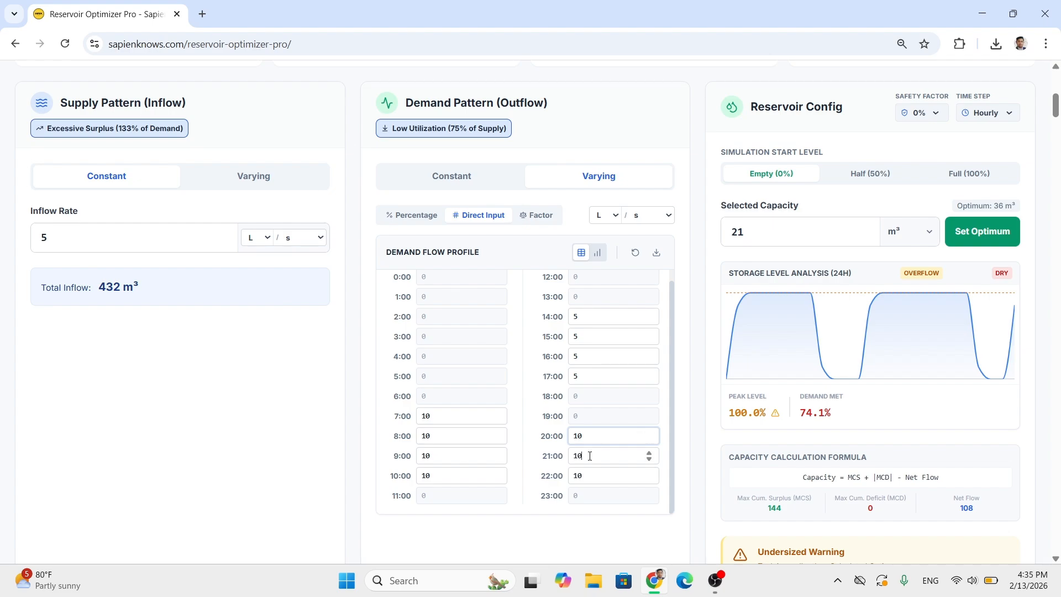
pyautogui.click(590, 456)
pyautogui.click(591, 475)
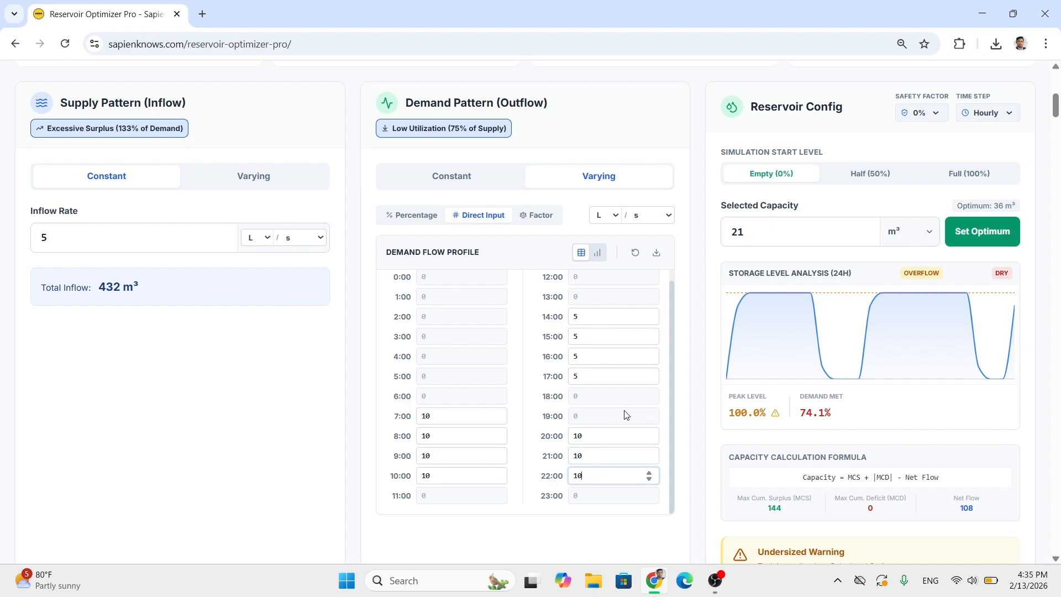
# - Examine the supply and demand status ratings, the net balance and the inflow and outflow totals for the current patterns
pyautogui.scroll(-1, 597, 426)
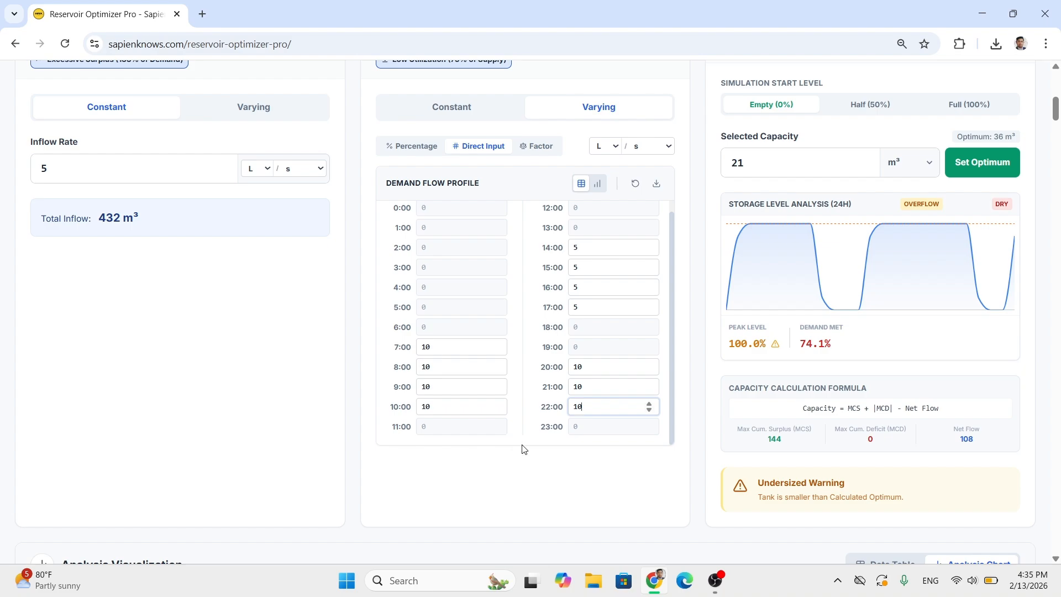
pyautogui.scroll(1, 524, 450)
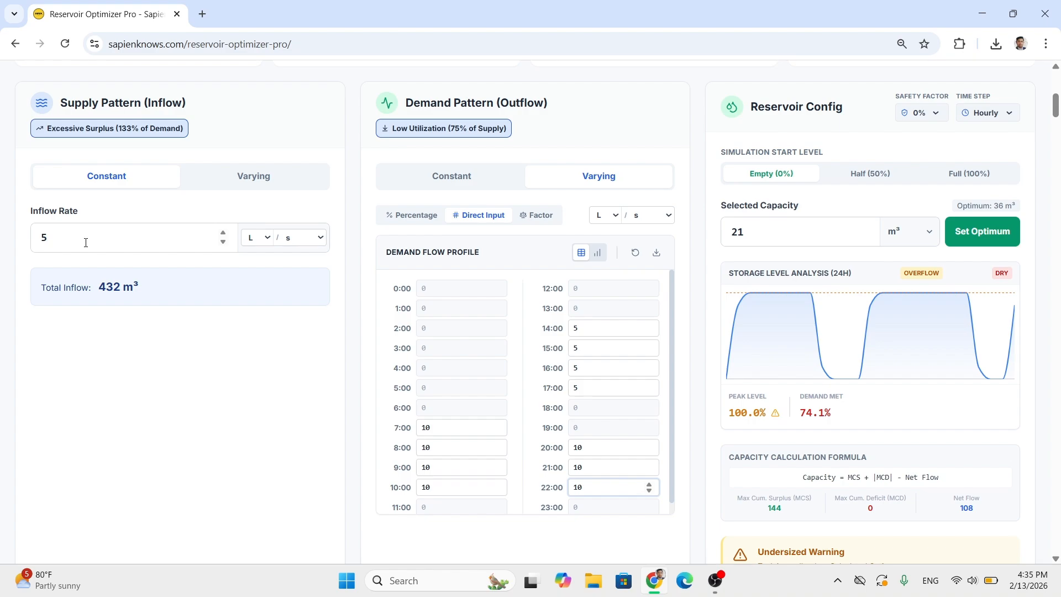
pyautogui.moveTo(86, 242); pyautogui.dragTo(34, 238)
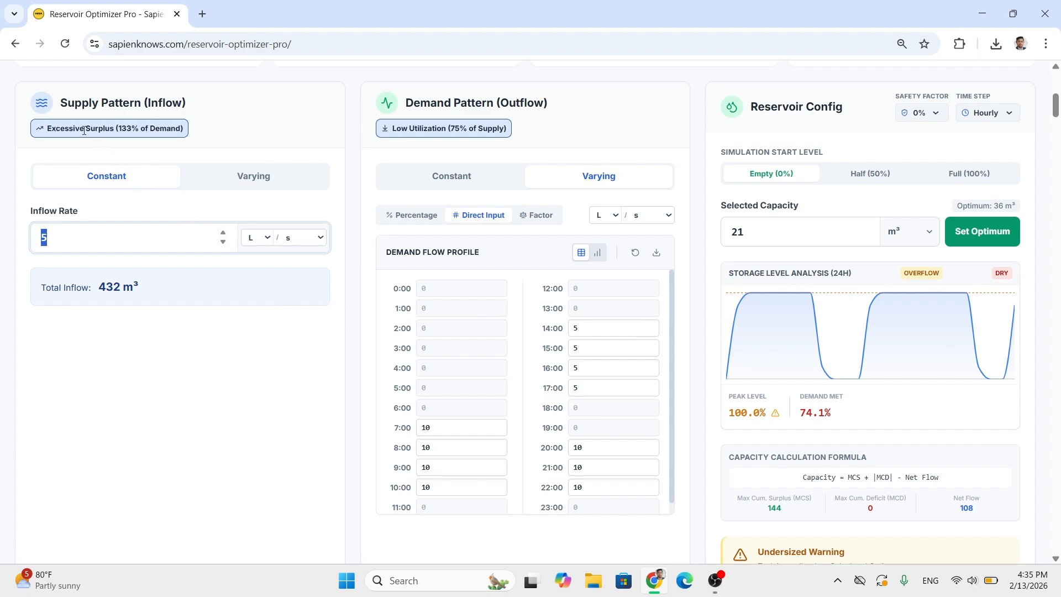
pyautogui.moveTo(84, 130); pyautogui.dragTo(122, 129)
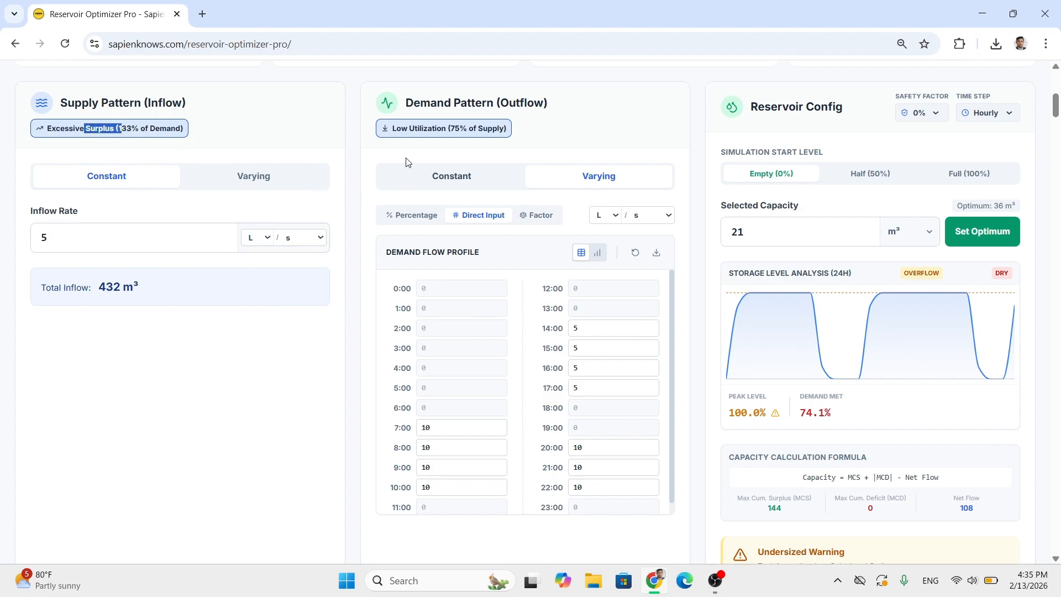
pyautogui.moveTo(422, 129); pyautogui.dragTo(511, 133)
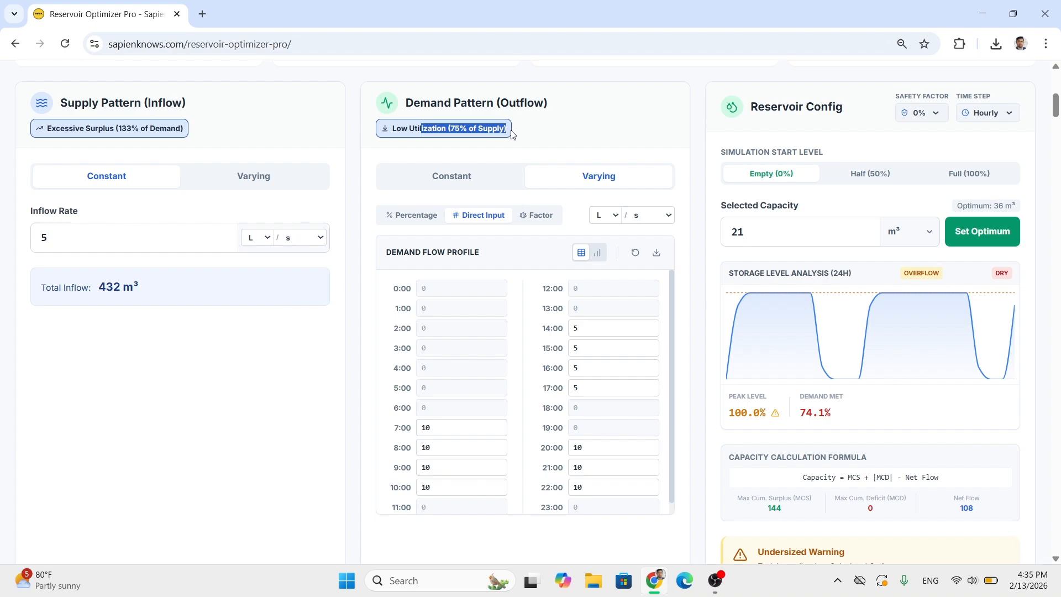
pyautogui.scroll(2, 185, 154)
pyautogui.moveTo(547, 178); pyautogui.dragTo(591, 175)
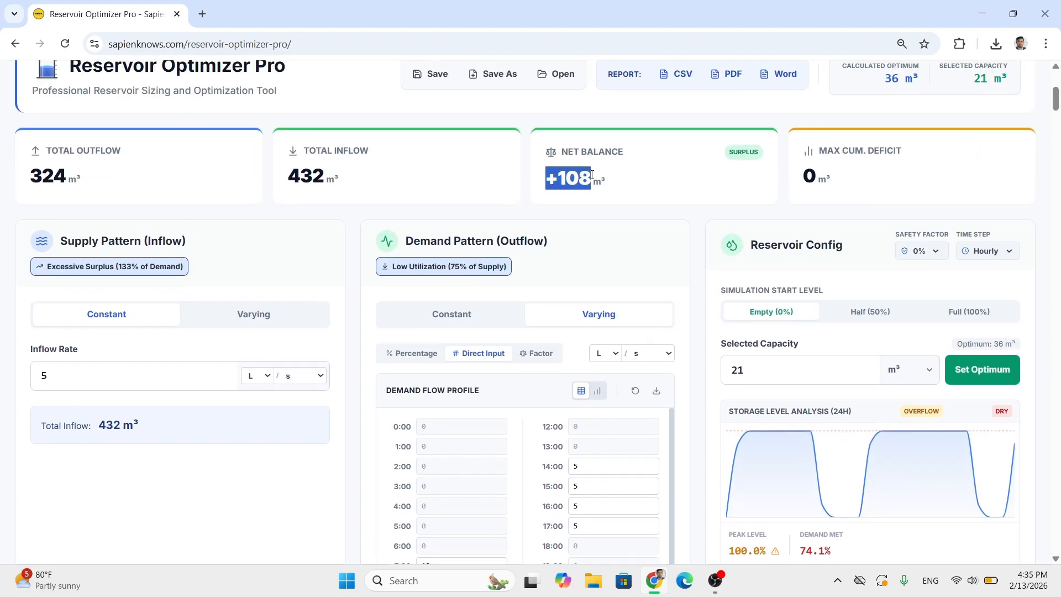
pyautogui.click(586, 184)
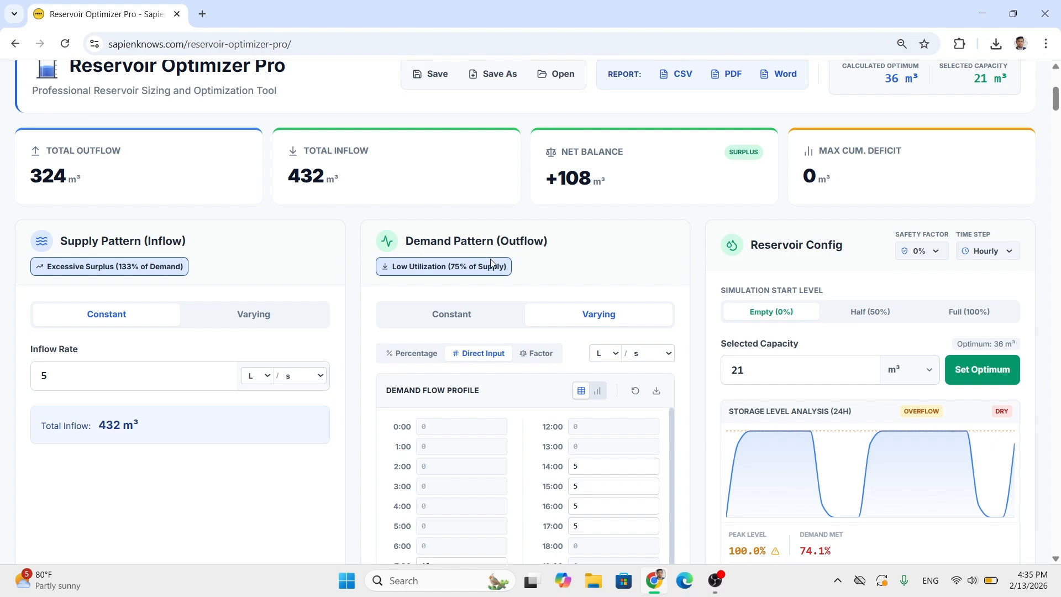
pyautogui.scroll(-1, 481, 276)
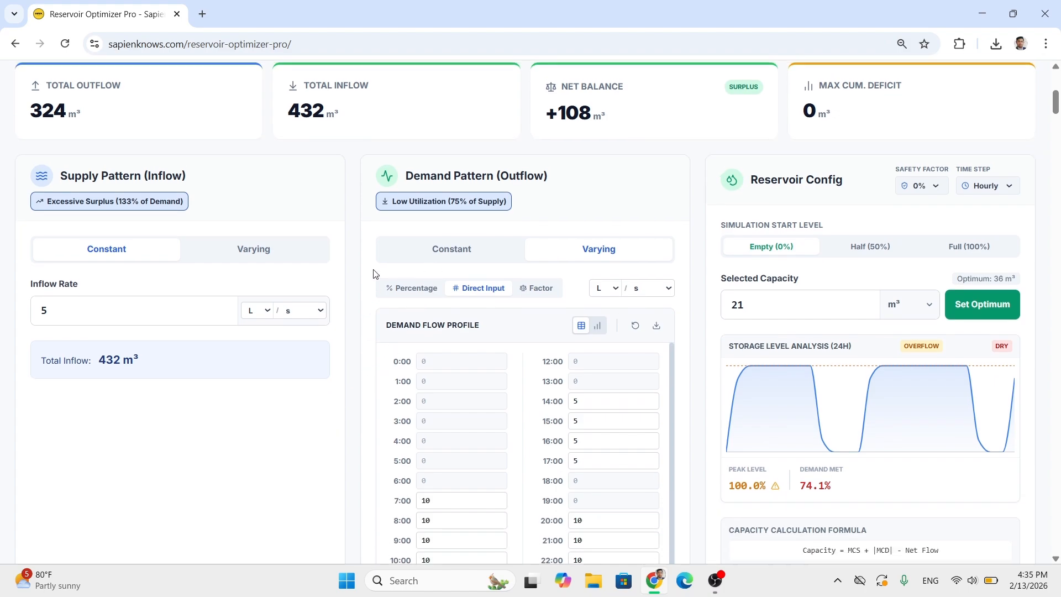
pyautogui.scroll(1, 232, 206)
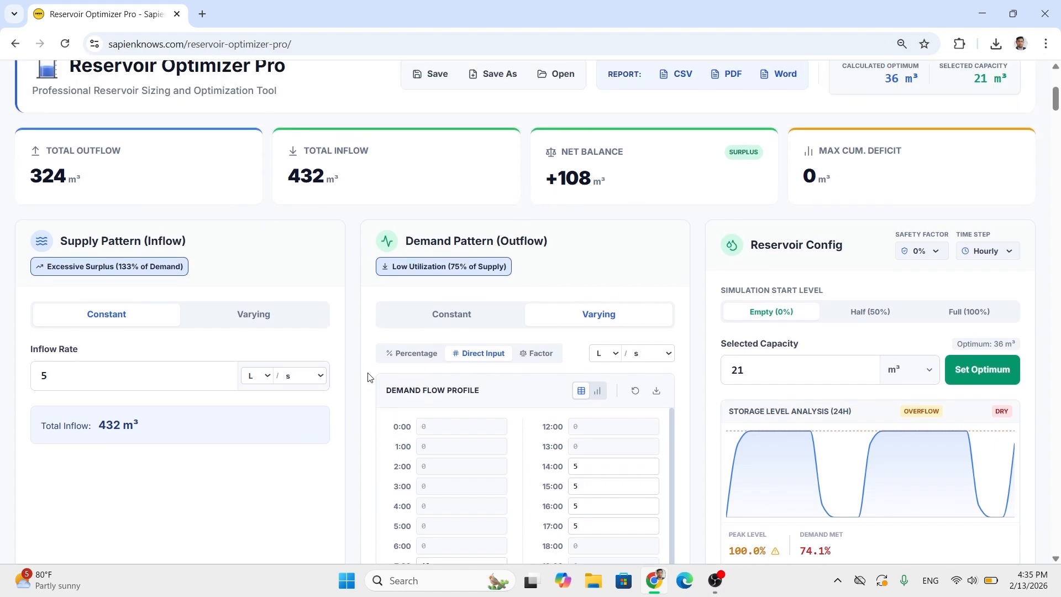
pyautogui.scroll(-1, 434, 370)
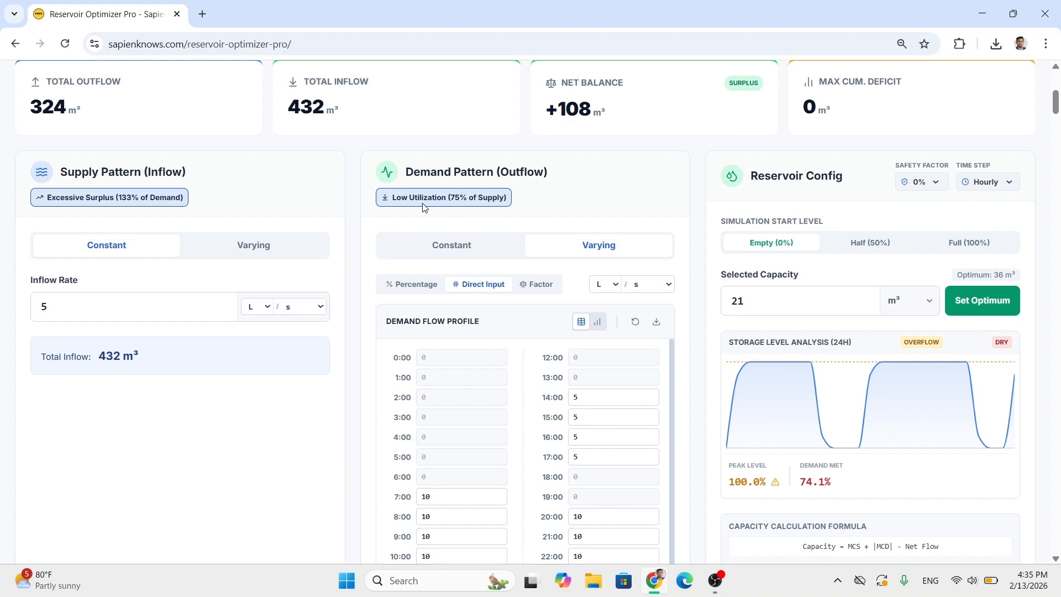
pyautogui.scroll(-1, 424, 207)
pyautogui.scroll(1, 301, 387)
# - Set the constant inflow rate to 4.5 L/s and check the net balance
pyautogui.click(89, 304)
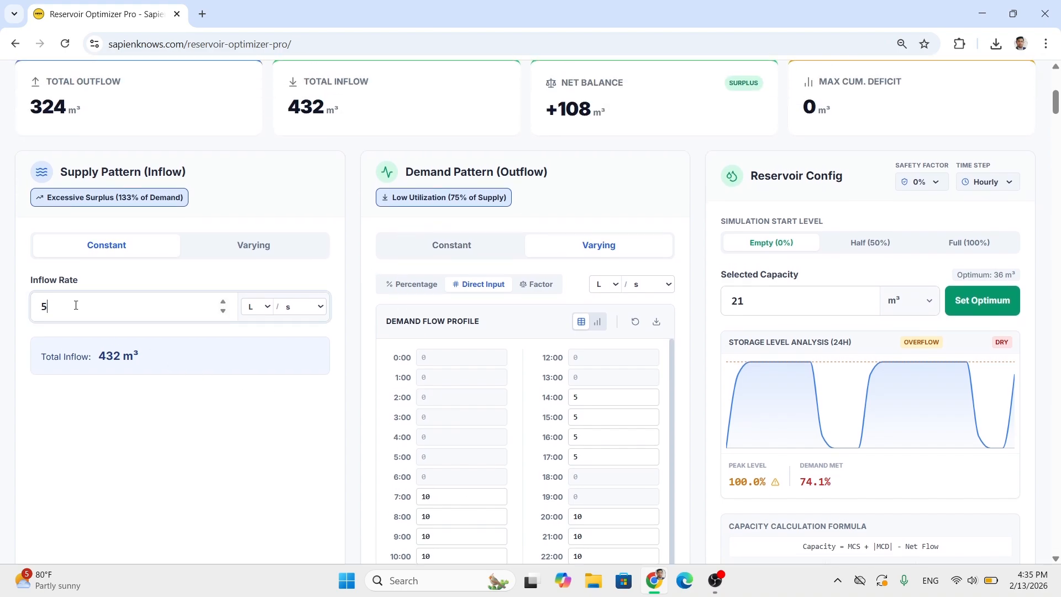
pyautogui.moveTo(75, 305); pyautogui.dragTo(39, 307)
pyautogui.write('4.5')
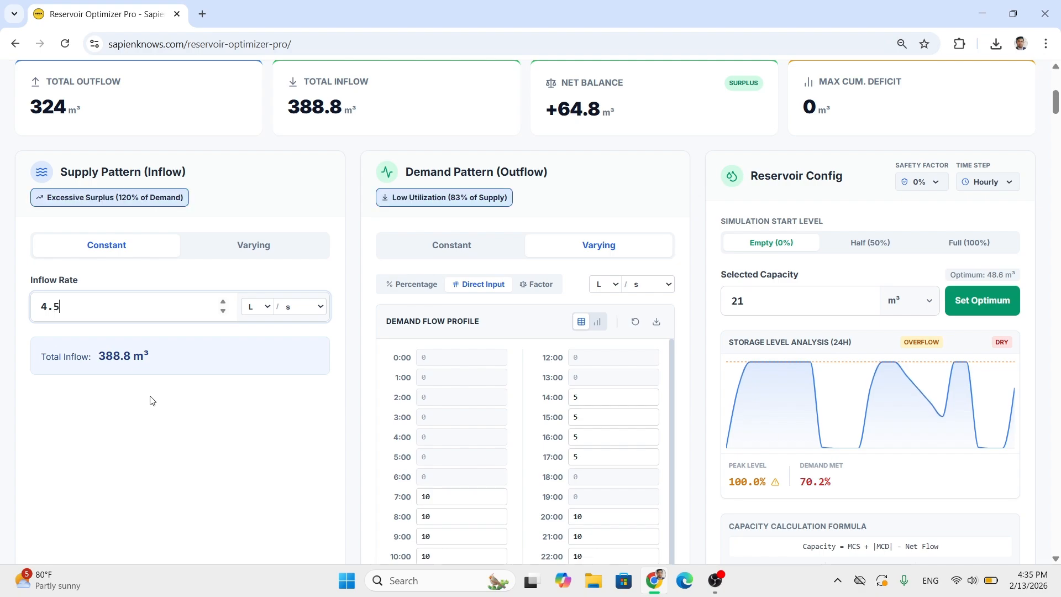
pyautogui.doubleClick(578, 108)
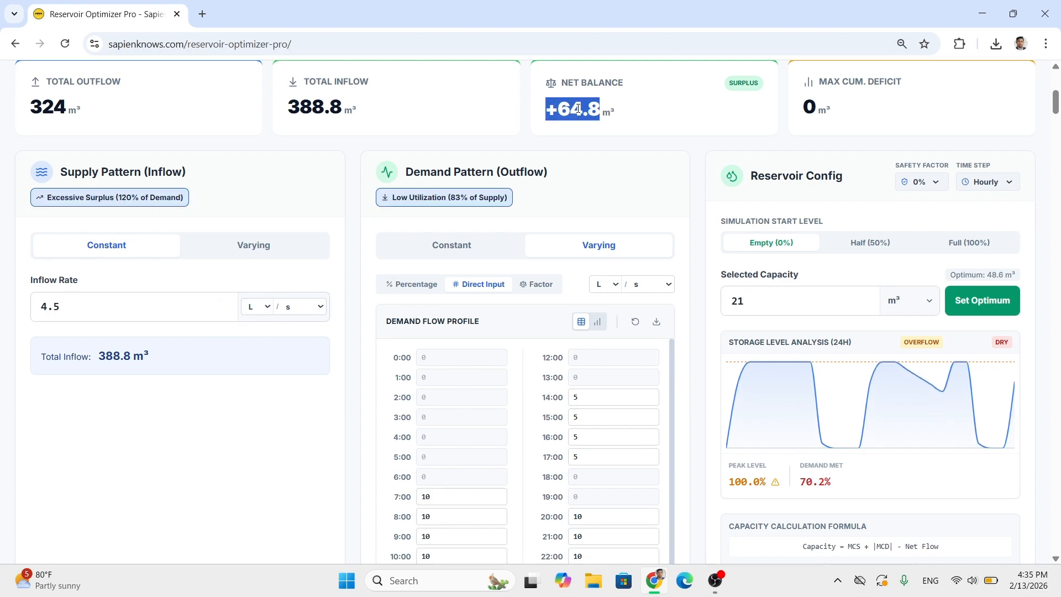
pyautogui.click(578, 108)
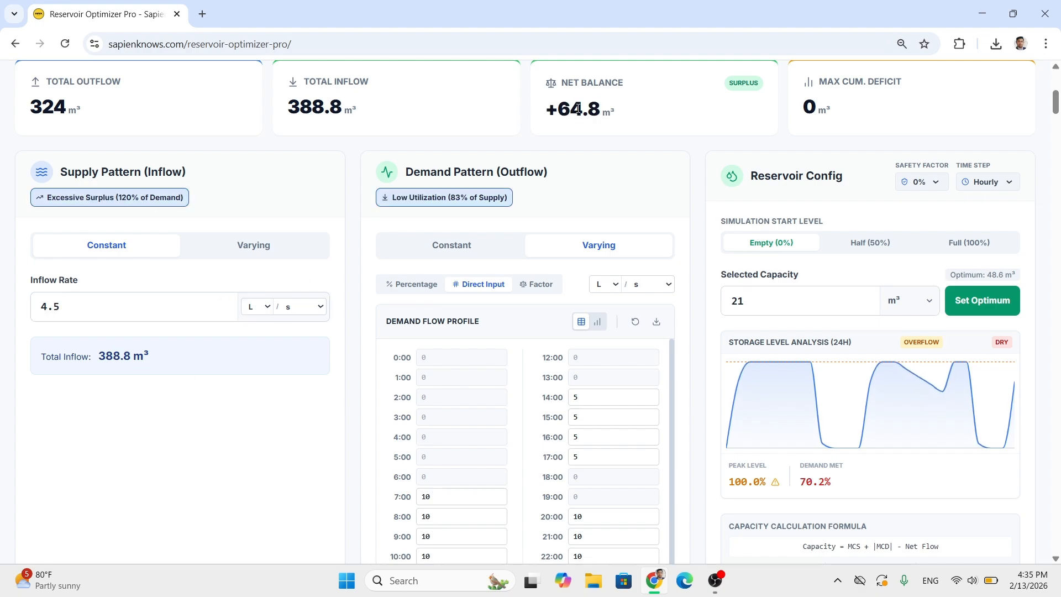
# - Set the constant inflow rate to 4 L/s
pyautogui.doubleClick(74, 306)
pyautogui.scroll(1, 298, 237)
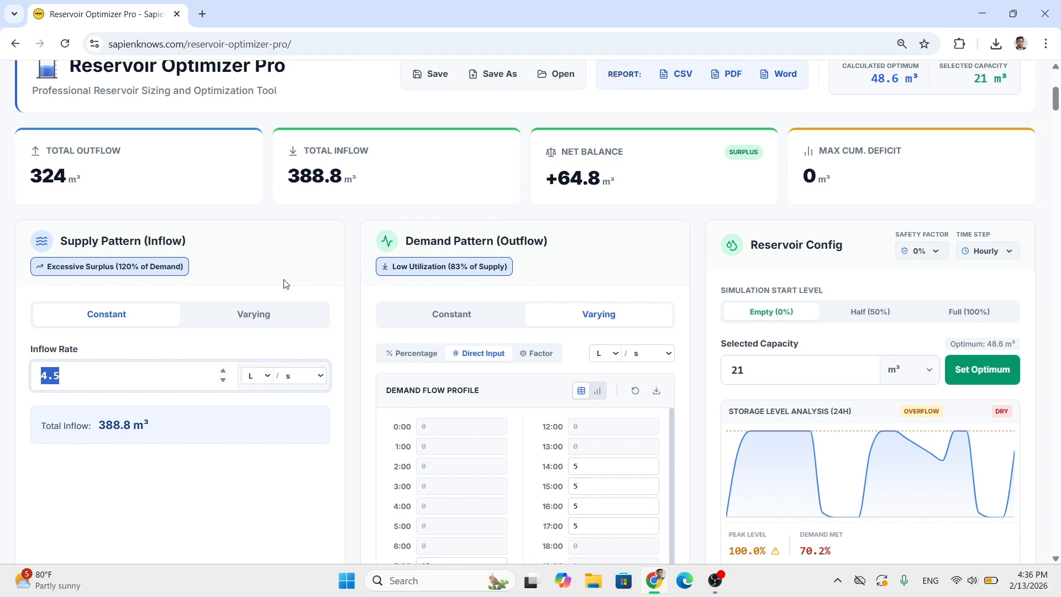
pyautogui.doubleClick(582, 187)
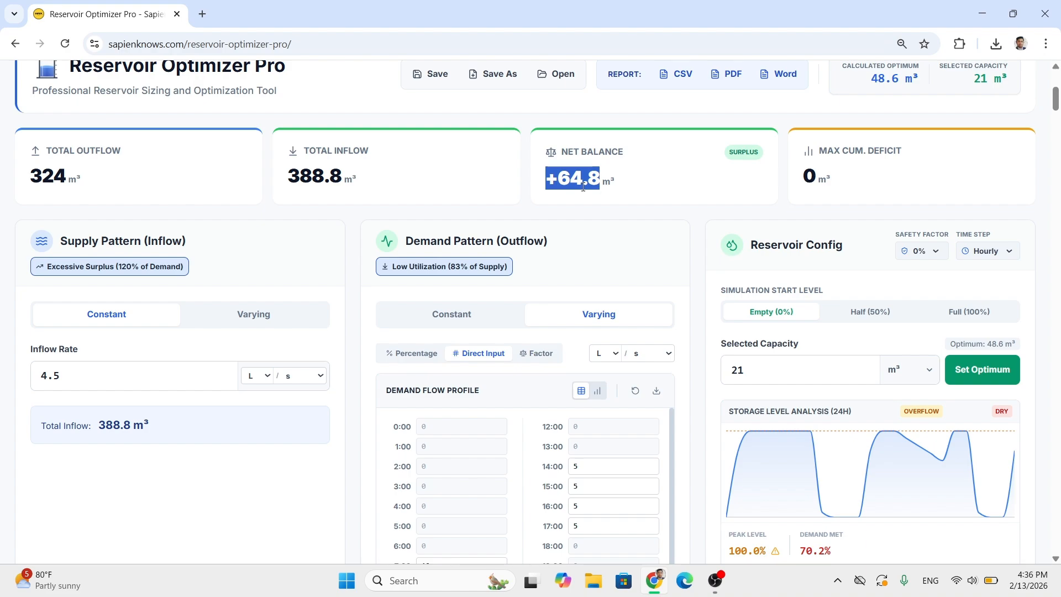
pyautogui.doubleClick(582, 187)
pyautogui.doubleClick(75, 385)
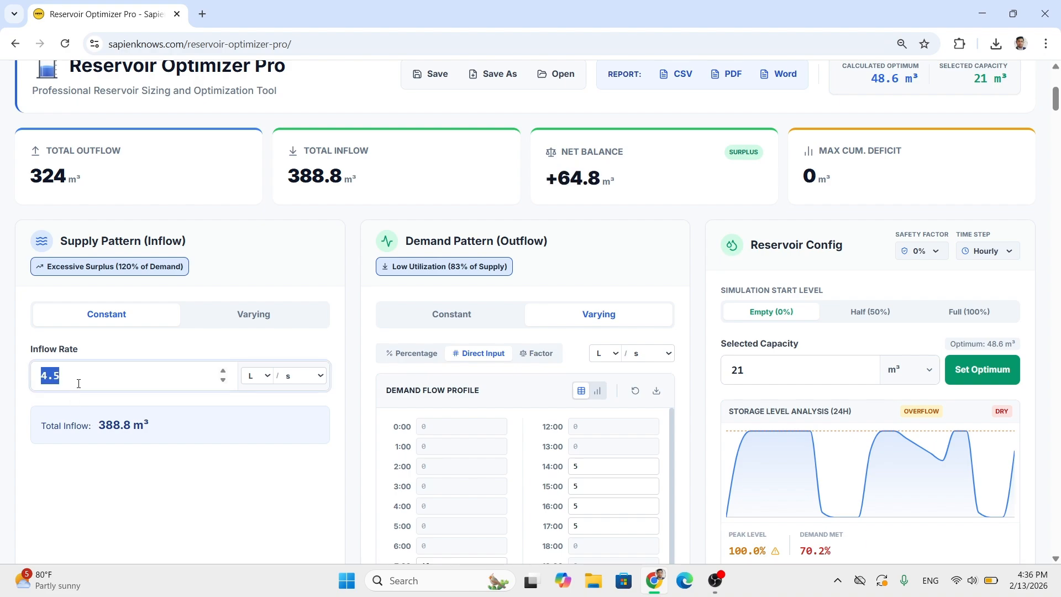
pyautogui.write('4')
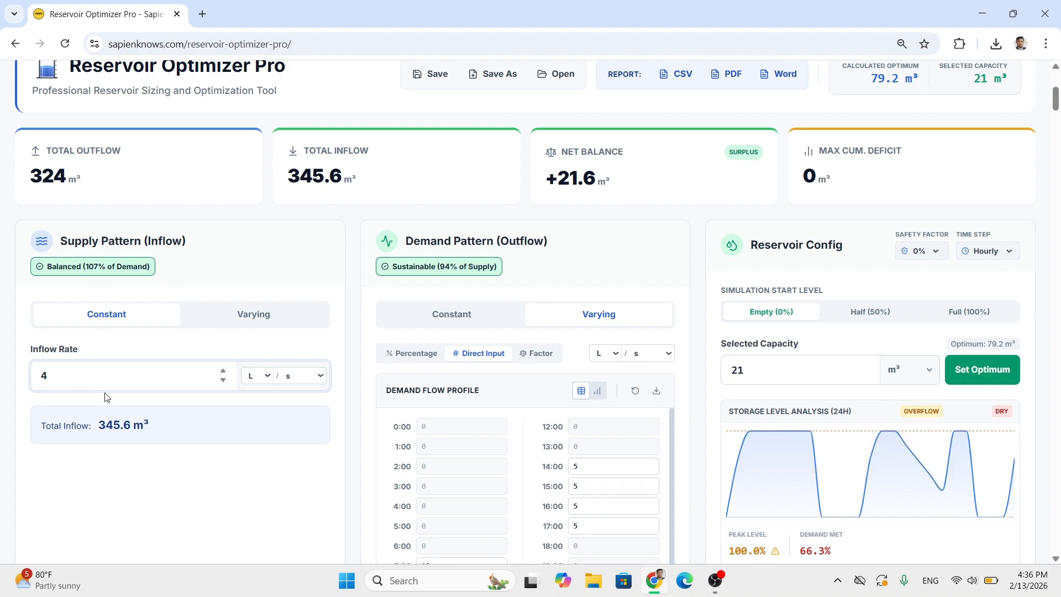
# - Examine the supply-to-demand rating, the net balance and the calculated optimum capacity for the new inflow rate
pyautogui.moveTo(90, 267); pyautogui.dragTo(98, 266)
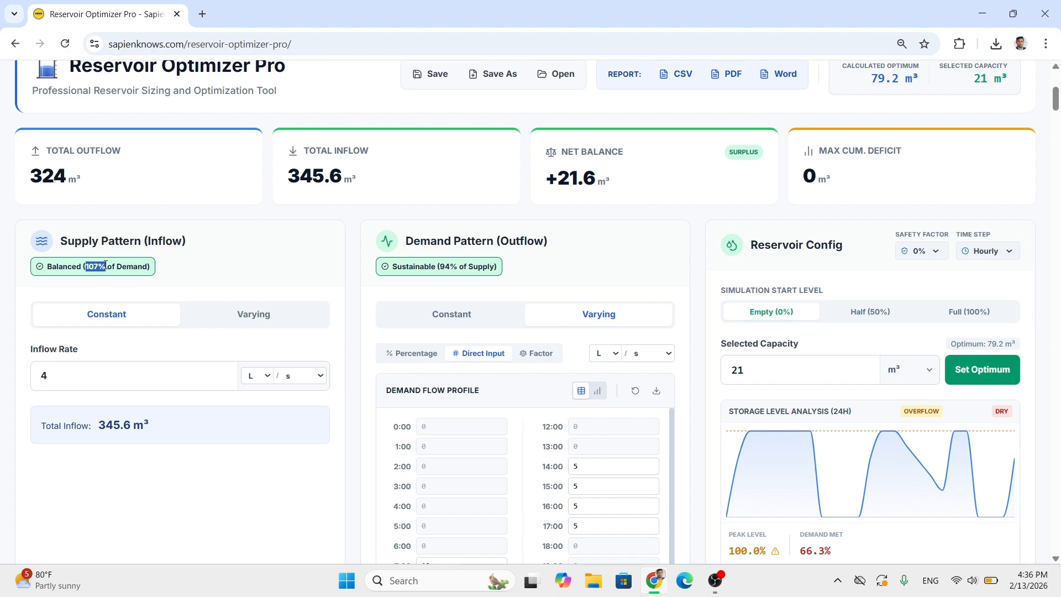
pyautogui.moveTo(545, 185); pyautogui.dragTo(618, 186)
pyautogui.click(357, 300)
pyautogui.scroll(-2, 357, 297)
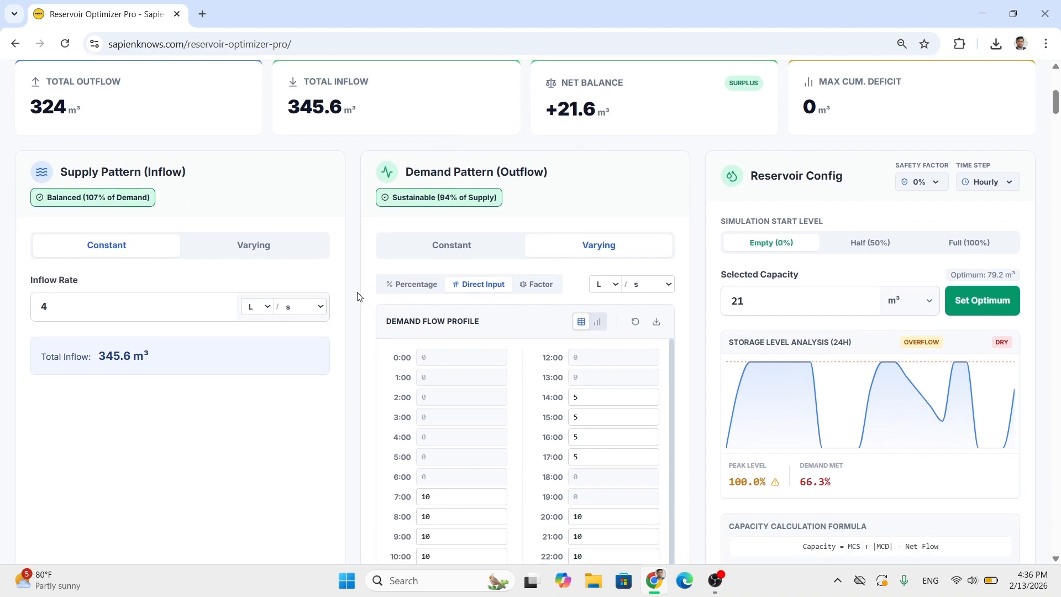
pyautogui.scroll(1, 371, 373)
pyautogui.scroll(-1, 445, 368)
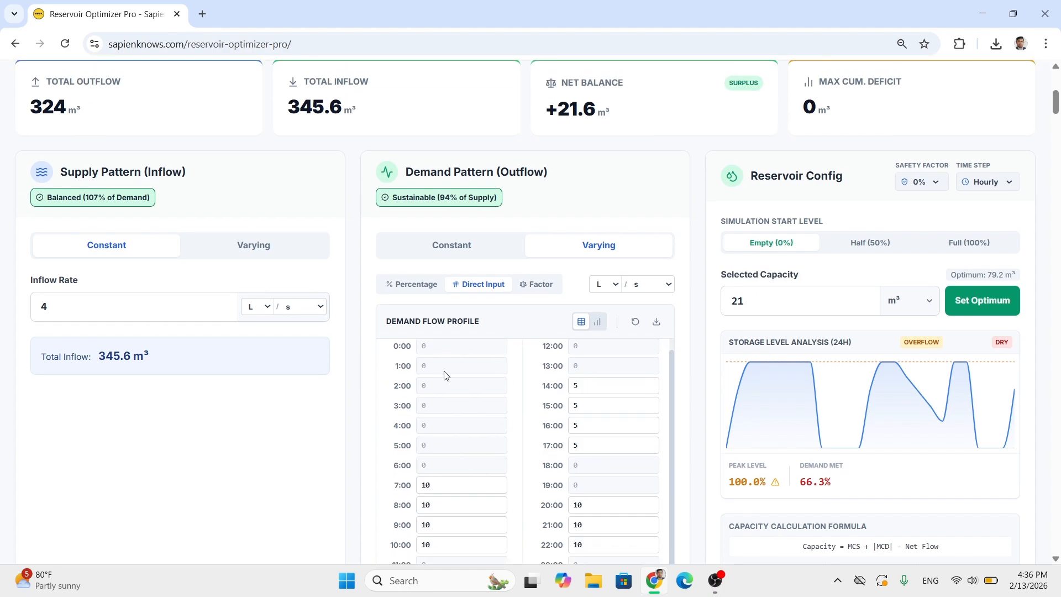
pyautogui.scroll(-1, 453, 360)
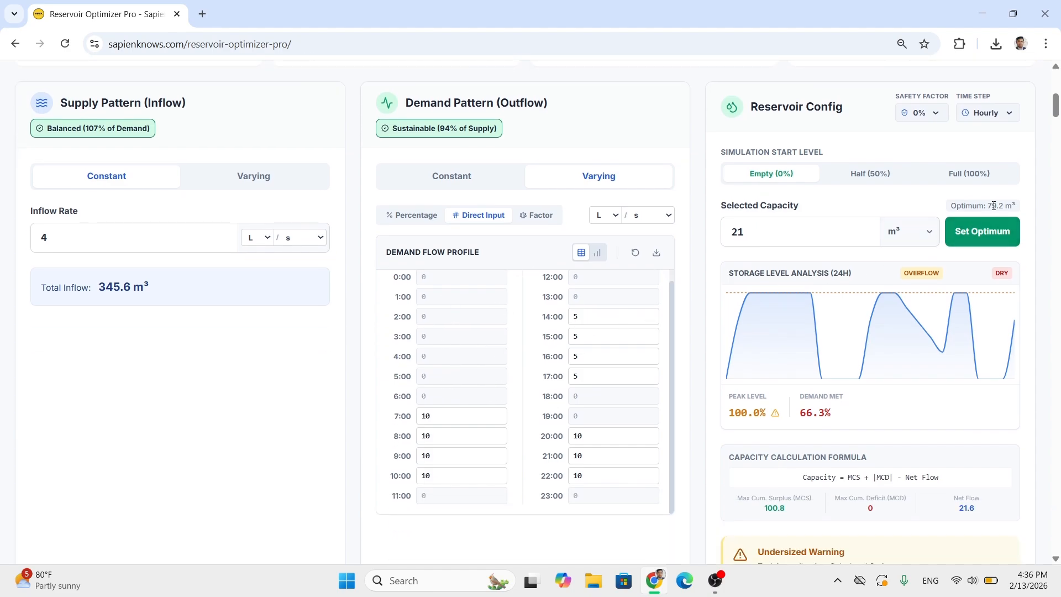
# - Apply the calculated optimum of 79.2 m³ as the selected reservoir capacity and check the size assessment
pyautogui.moveTo(987, 204); pyautogui.dragTo(997, 204)
pyautogui.click(962, 235)
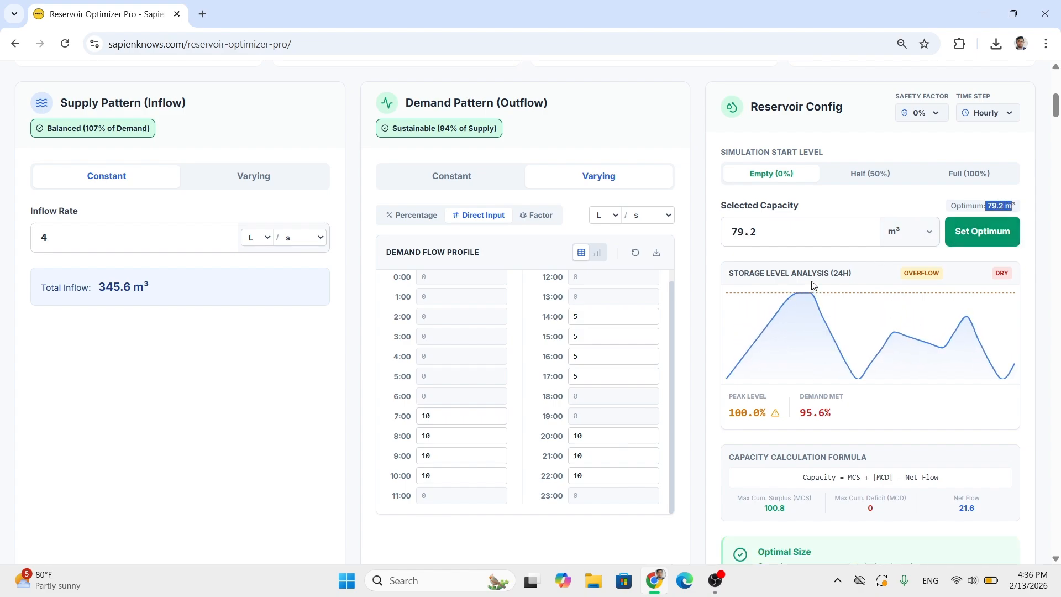
pyautogui.scroll(-9, 689, 379)
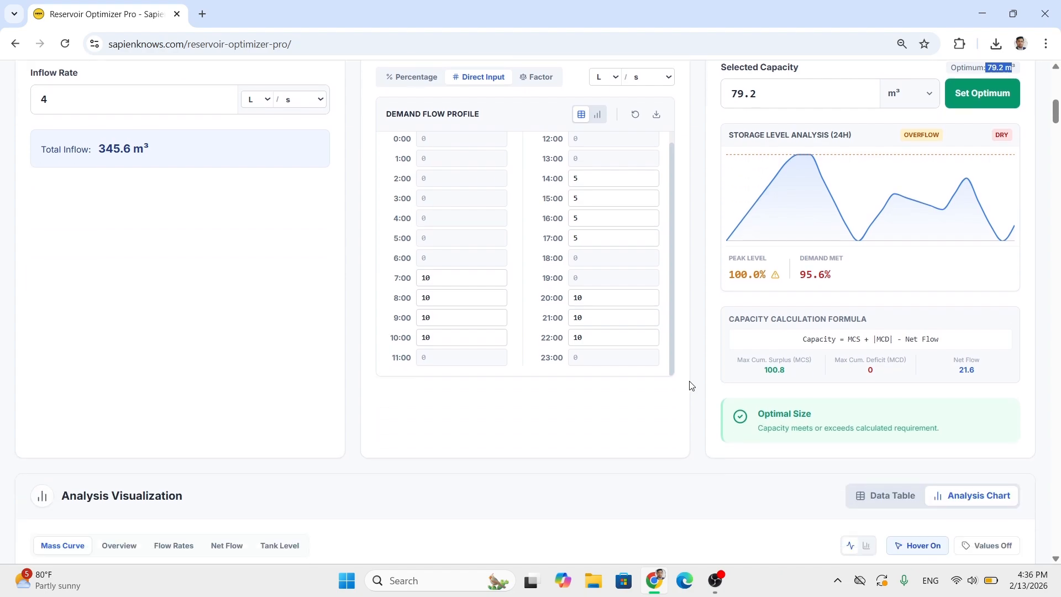
# - Display the storage level Overview chart with data values switched on and examine the hourly levels against the capacity limit
pyautogui.scroll(-1, 928, 316)
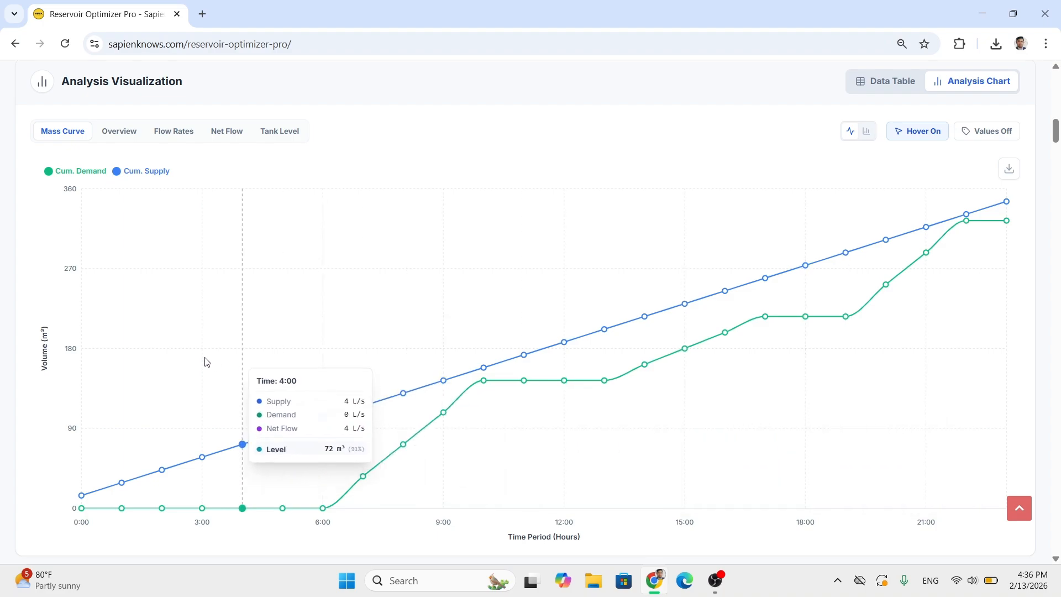
pyautogui.click(133, 133)
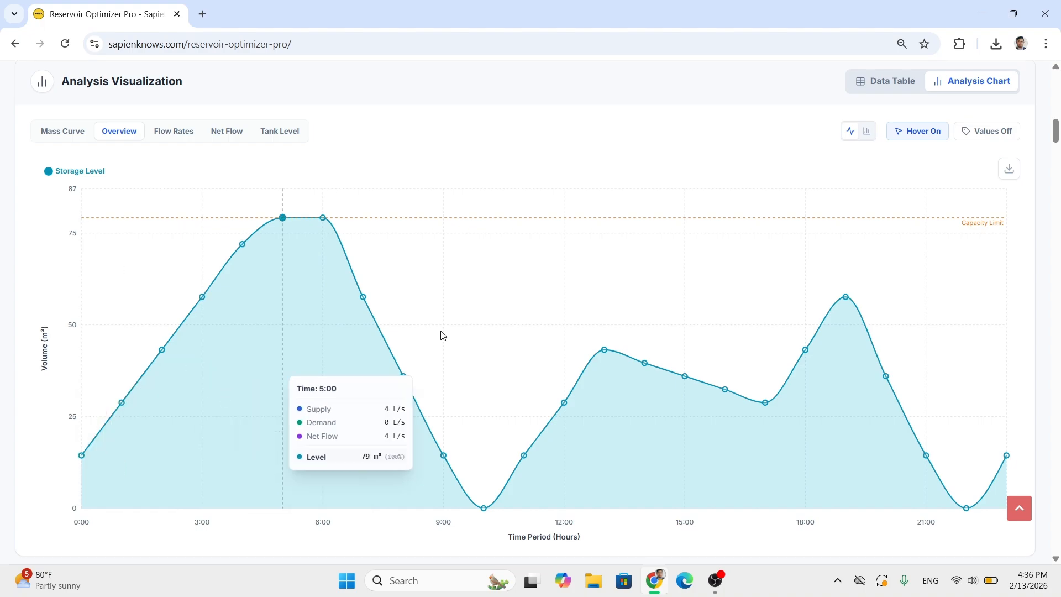
pyautogui.click(1006, 131)
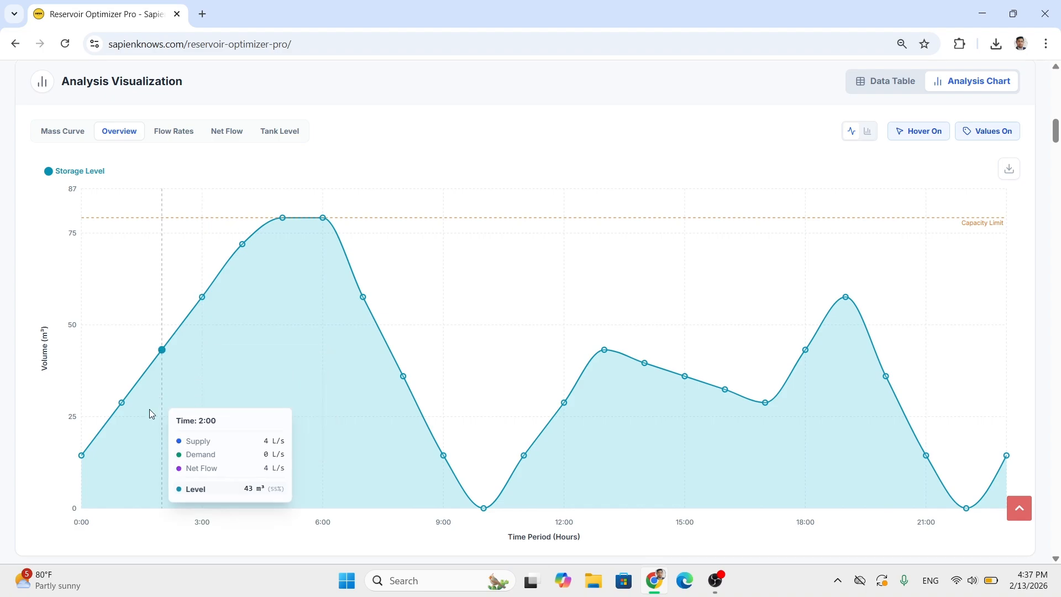
pyautogui.scroll(1, 823, 267)
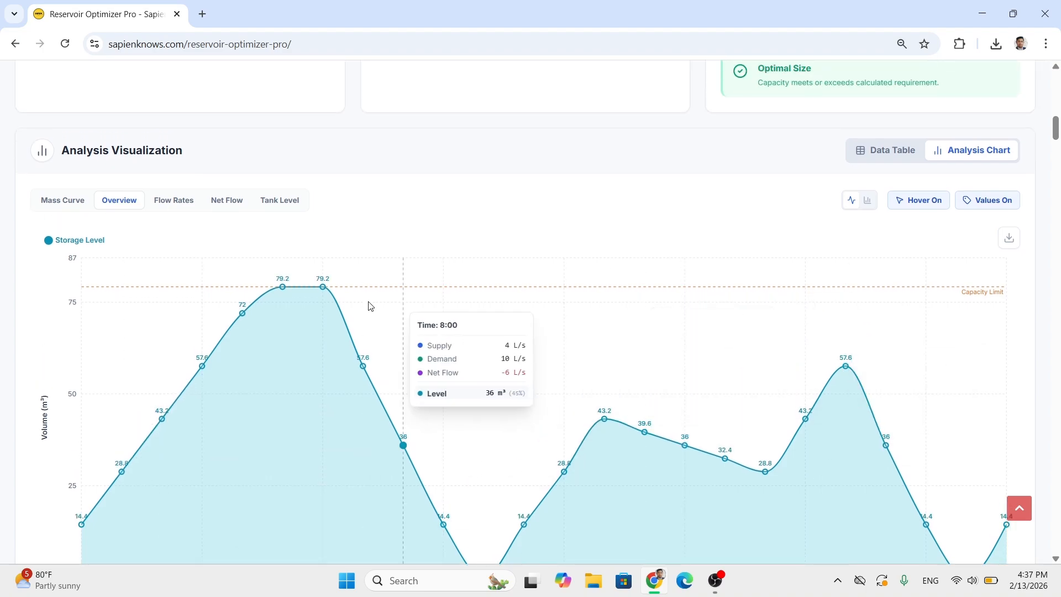
pyautogui.scroll(-2, 226, 326)
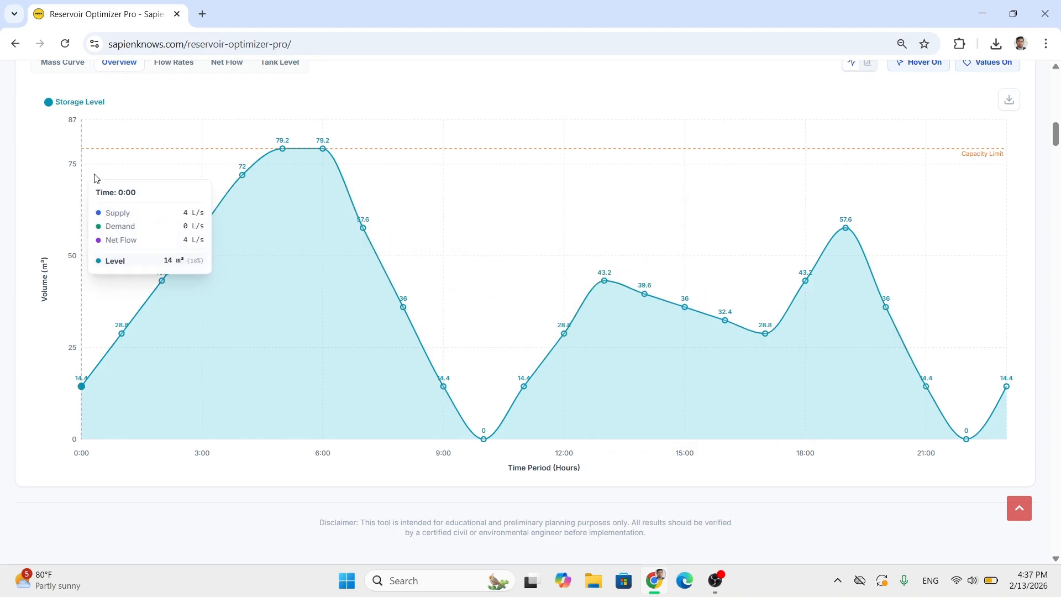
pyautogui.scroll(1, 287, 221)
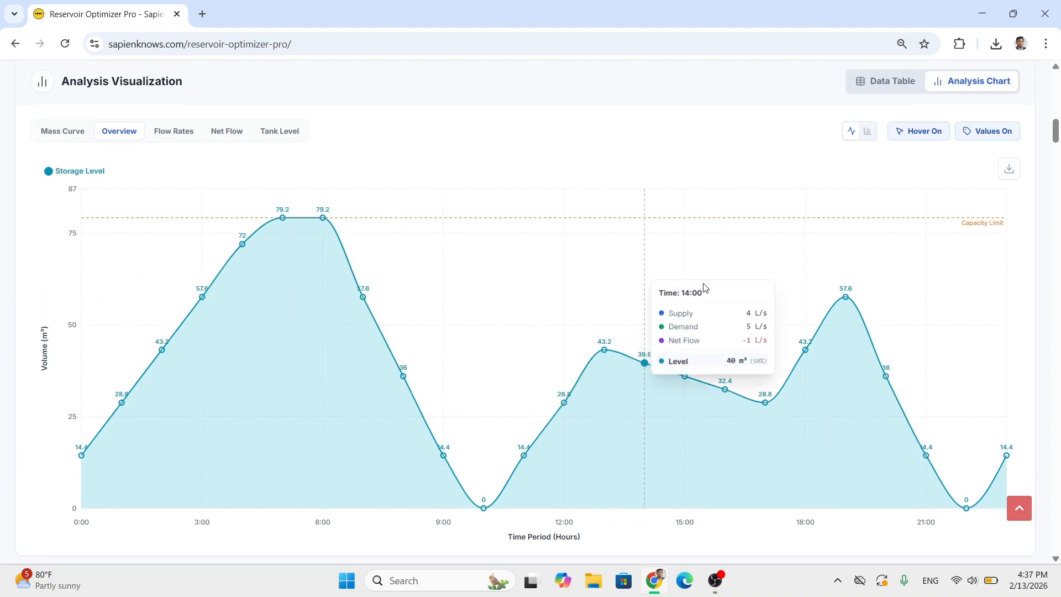
# - Show the storage level overview as a bar chart and download it as an image
pyautogui.click(868, 135)
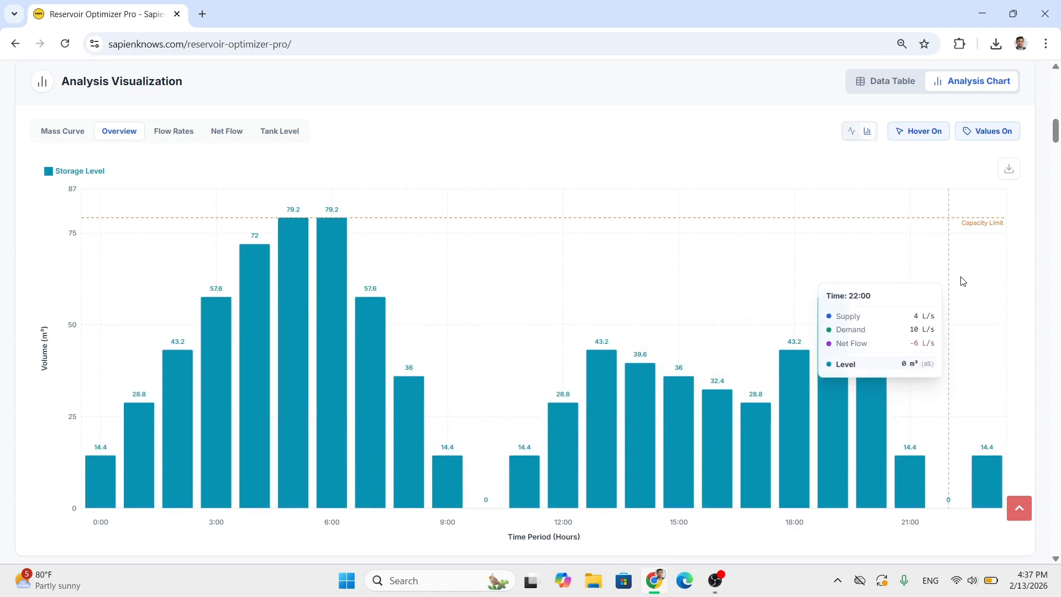
pyautogui.scroll(1, 994, 237)
pyautogui.click(1009, 243)
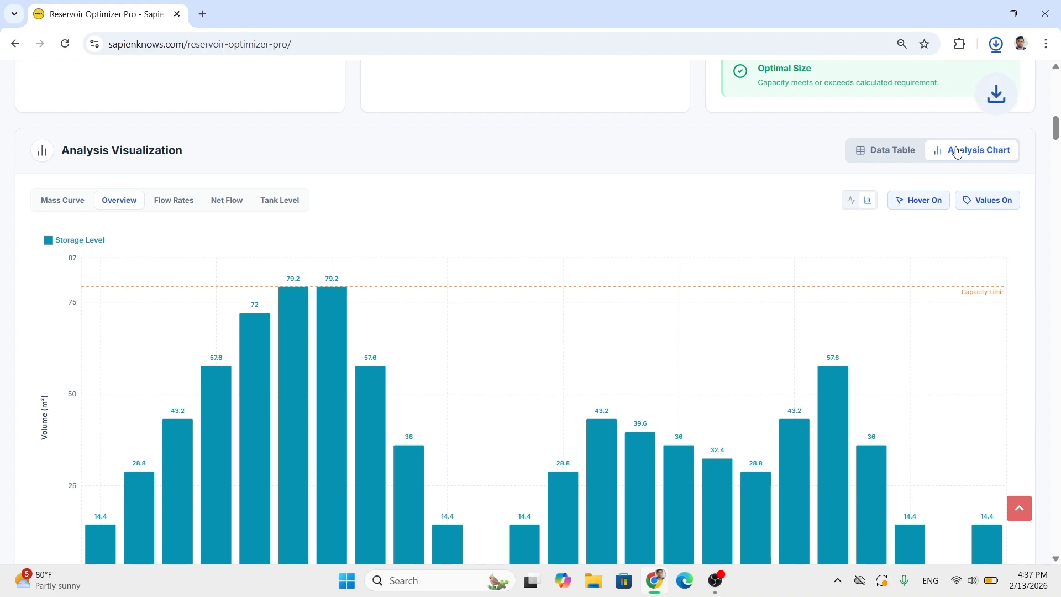
# - Open the downloaded Reservoir_Analysis_overview.png, view the exported chart and close it
pyautogui.click(924, 76)
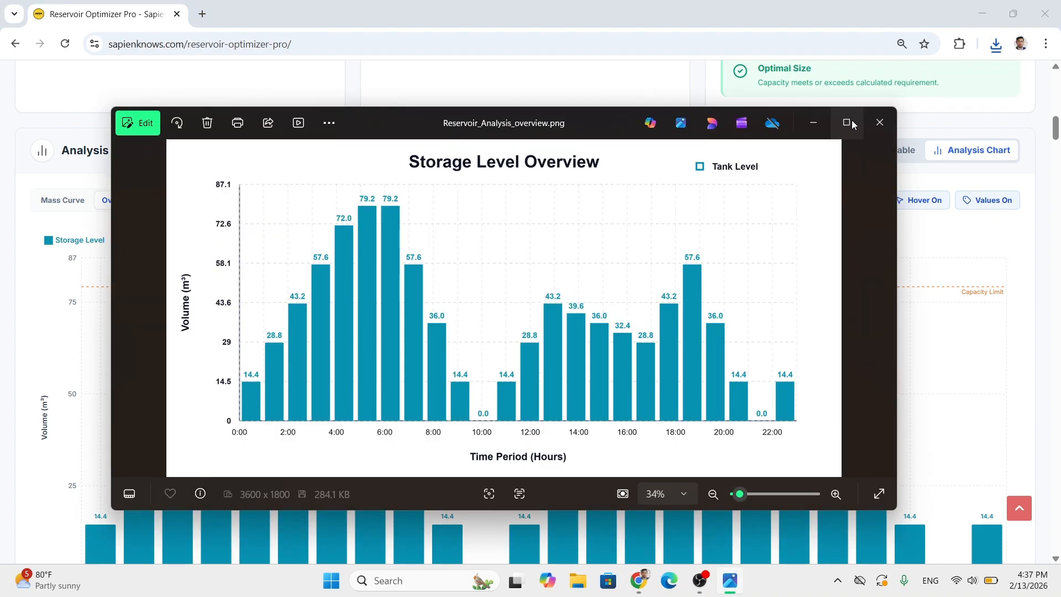
pyautogui.click(851, 121)
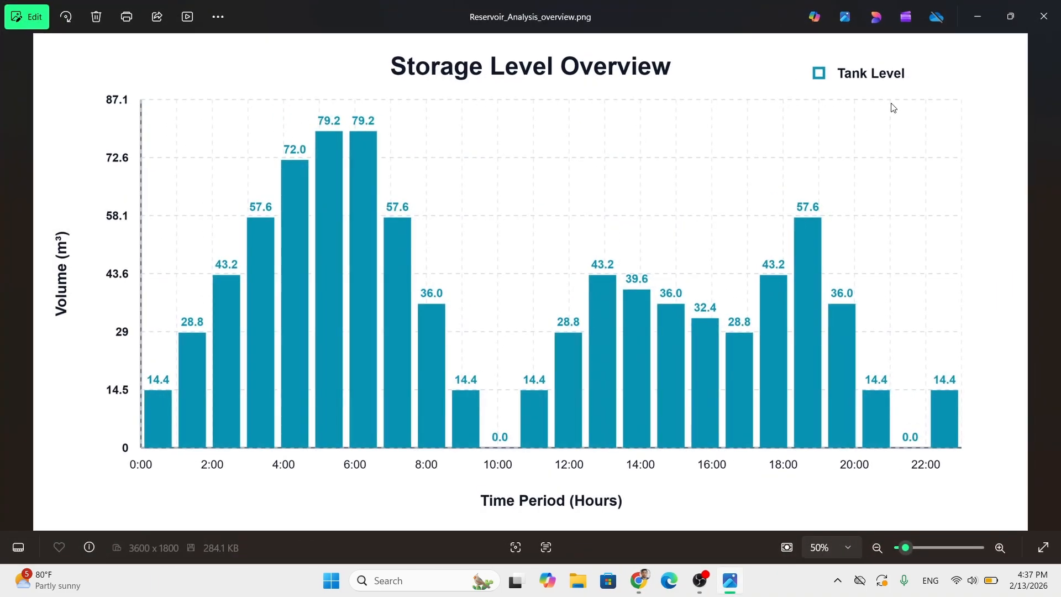
pyautogui.click(1053, 31)
# - Try a 5% safety factor in the reservoir configuration and restore it to 0%
pyautogui.scroll(6, 1044, 298)
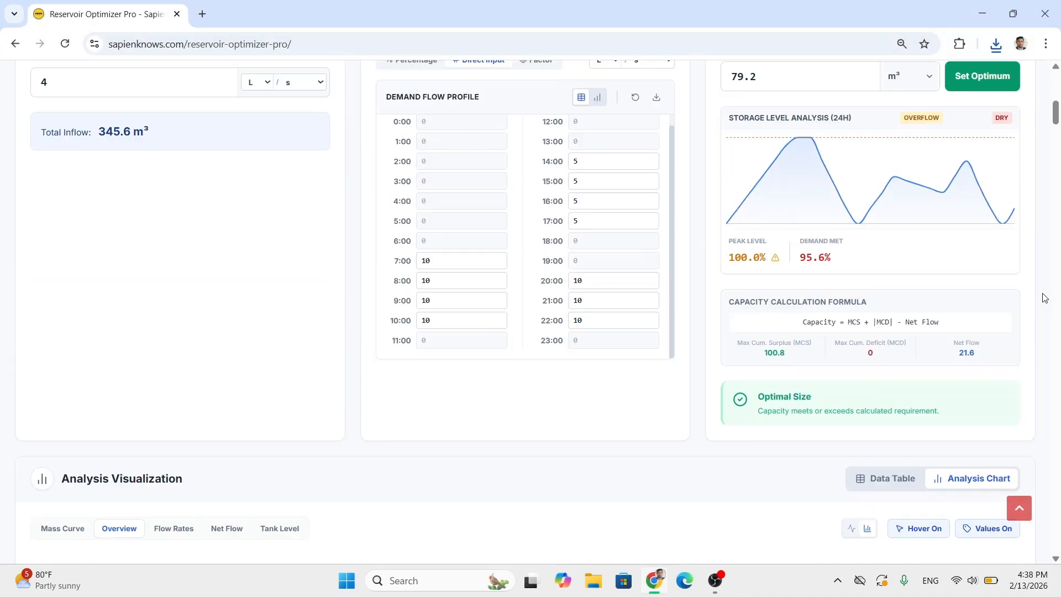
pyautogui.scroll(3, 1044, 297)
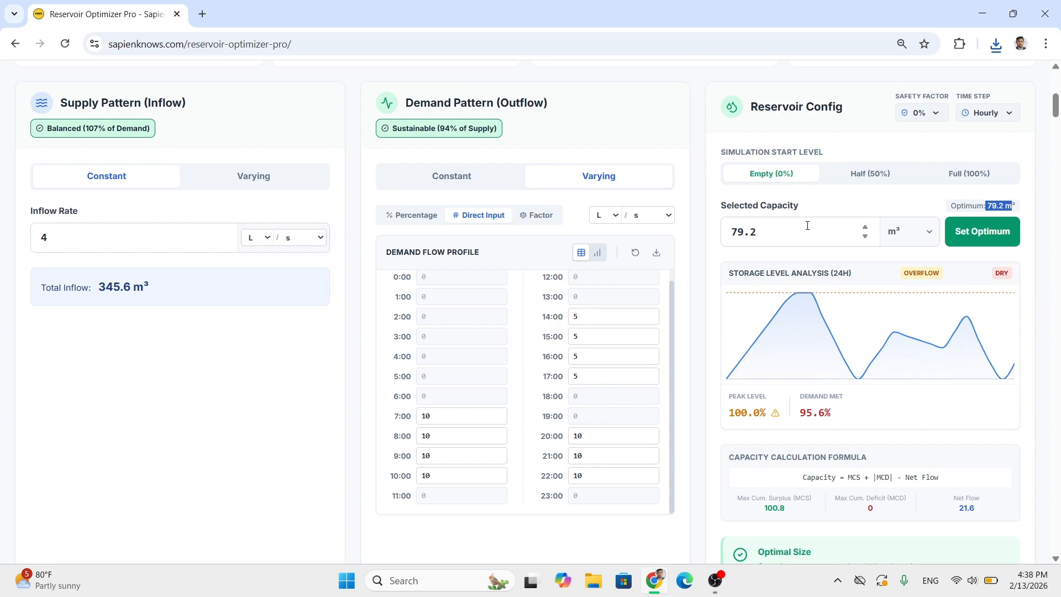
pyautogui.click(807, 226)
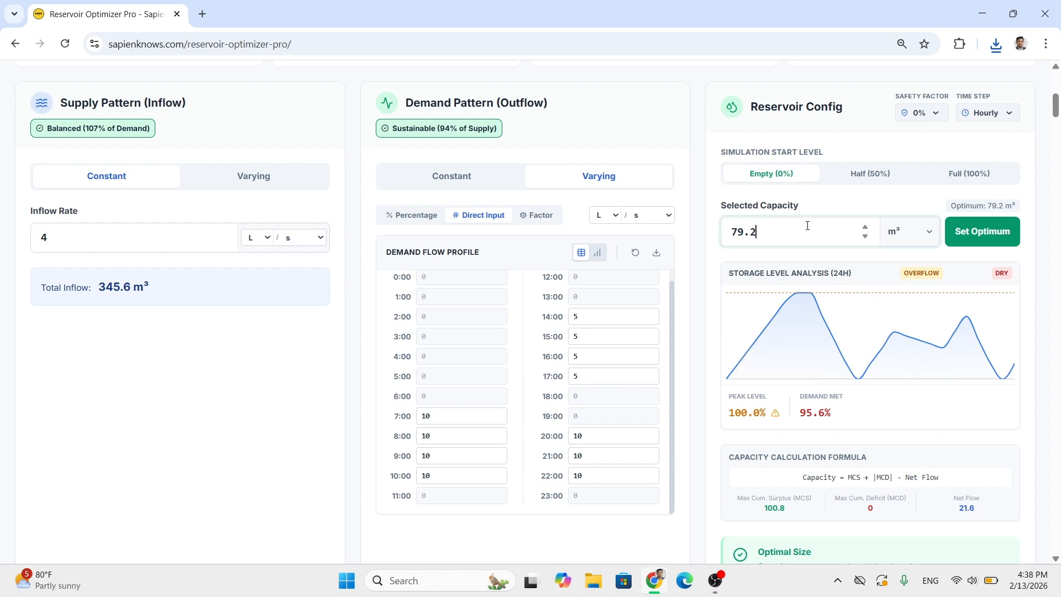
pyautogui.hotkey('ctrl', 'a')
pyautogui.click(931, 111)
pyautogui.click(932, 118)
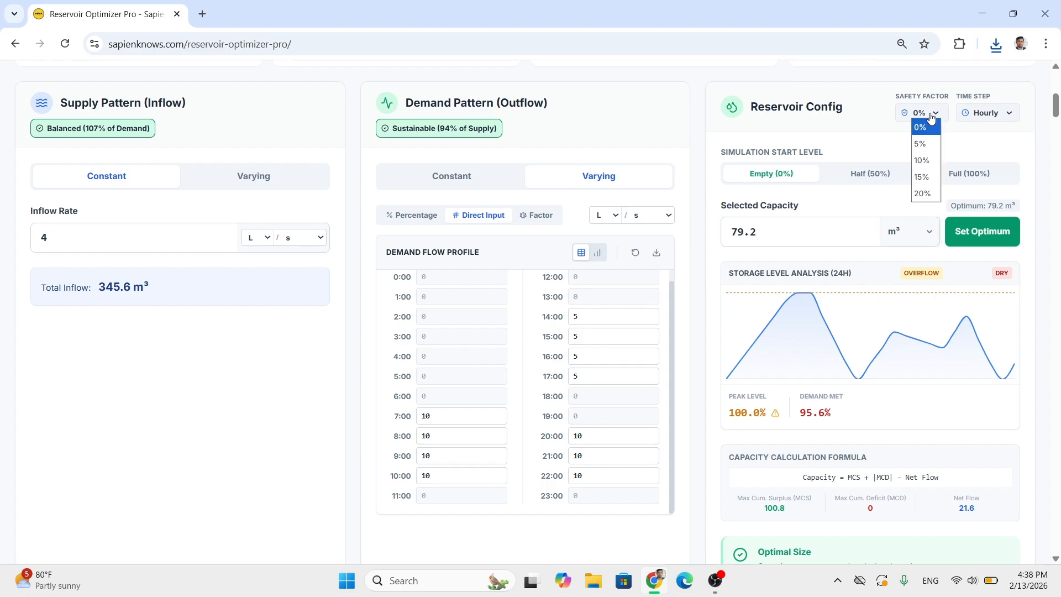
pyautogui.click(764, 231)
pyautogui.hotkey('ctrl', 'a')
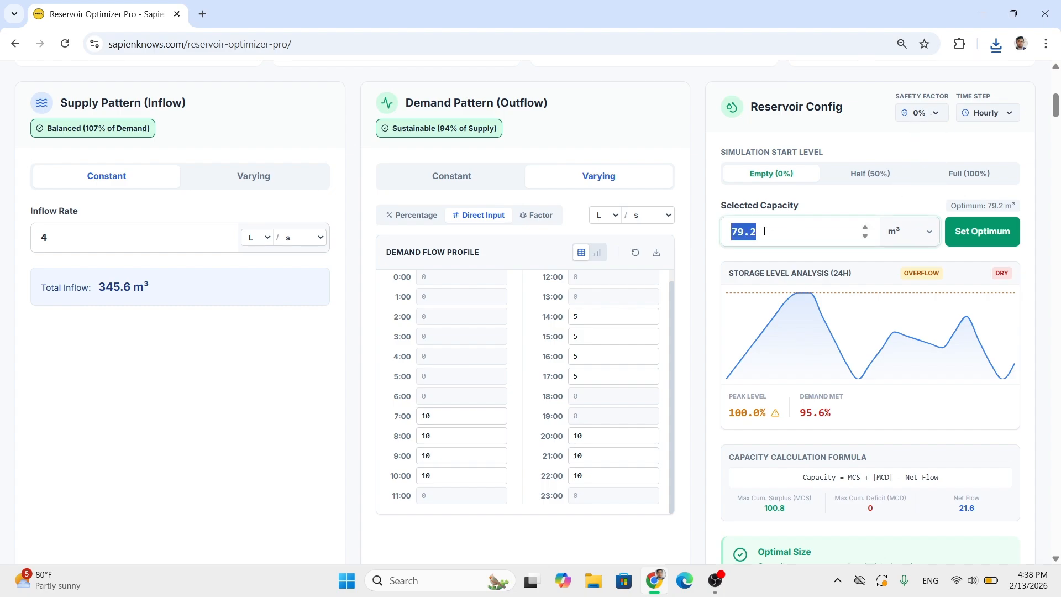
pyautogui.click(919, 115)
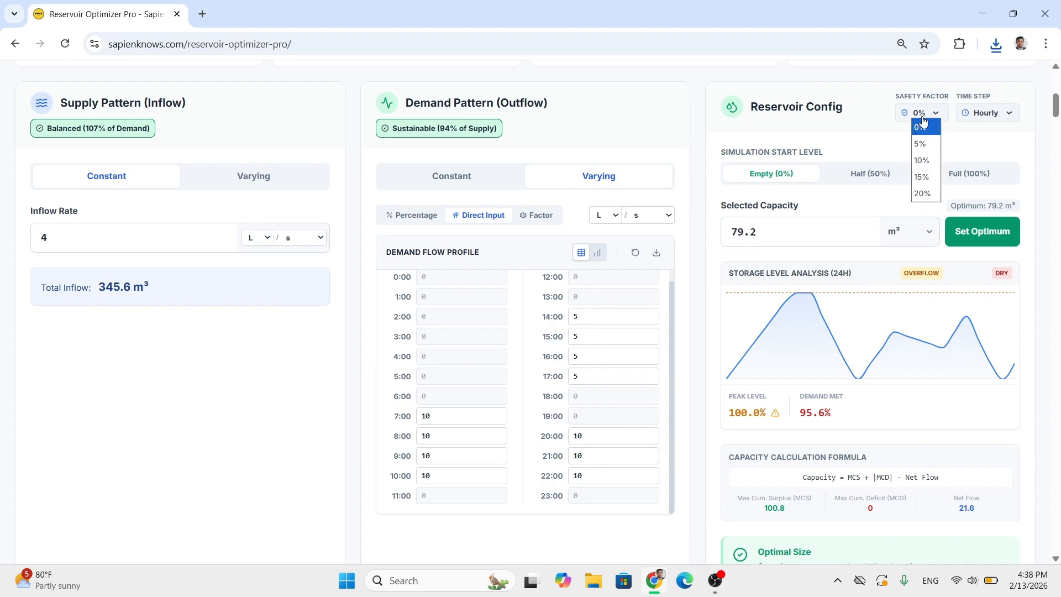
pyautogui.click(927, 145)
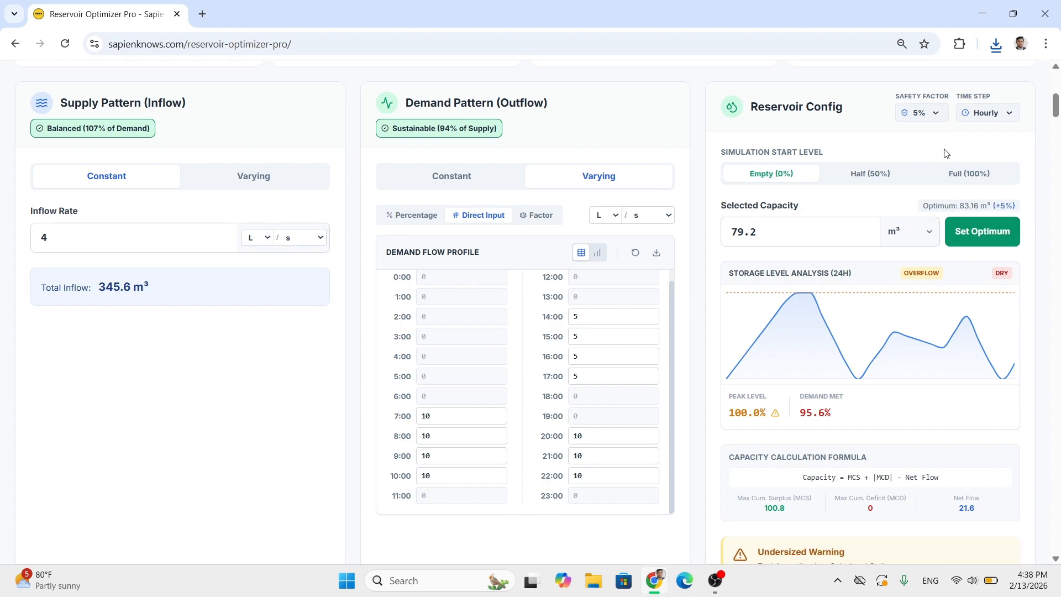
pyautogui.click(928, 112)
pyautogui.click(920, 127)
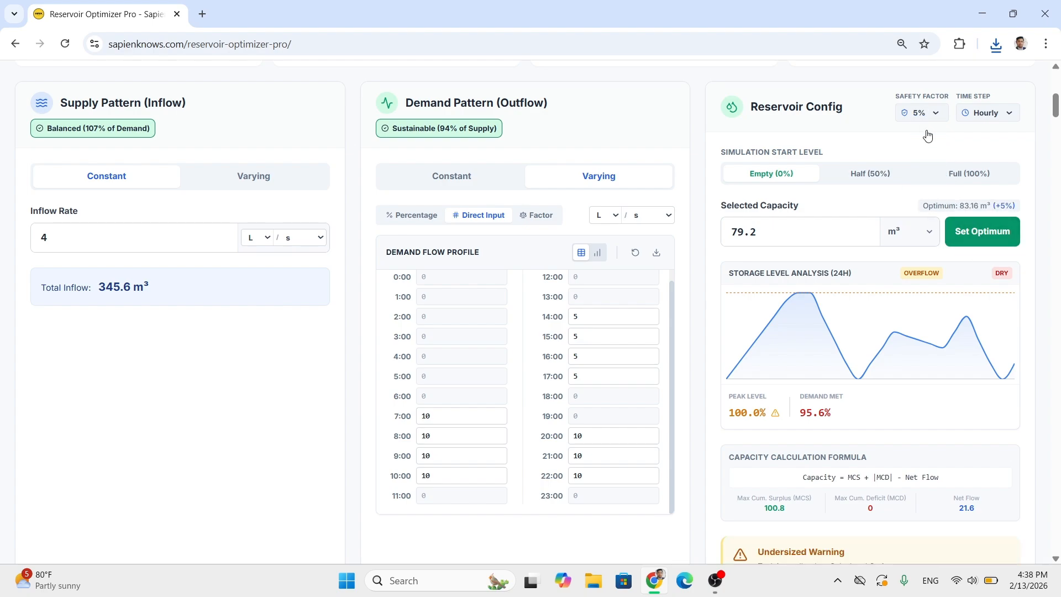
# - Set the selected reservoir capacity to 90 m³
pyautogui.click(778, 241)
pyautogui.hotkey('ctrl', 'a')
pyautogui.write('90')
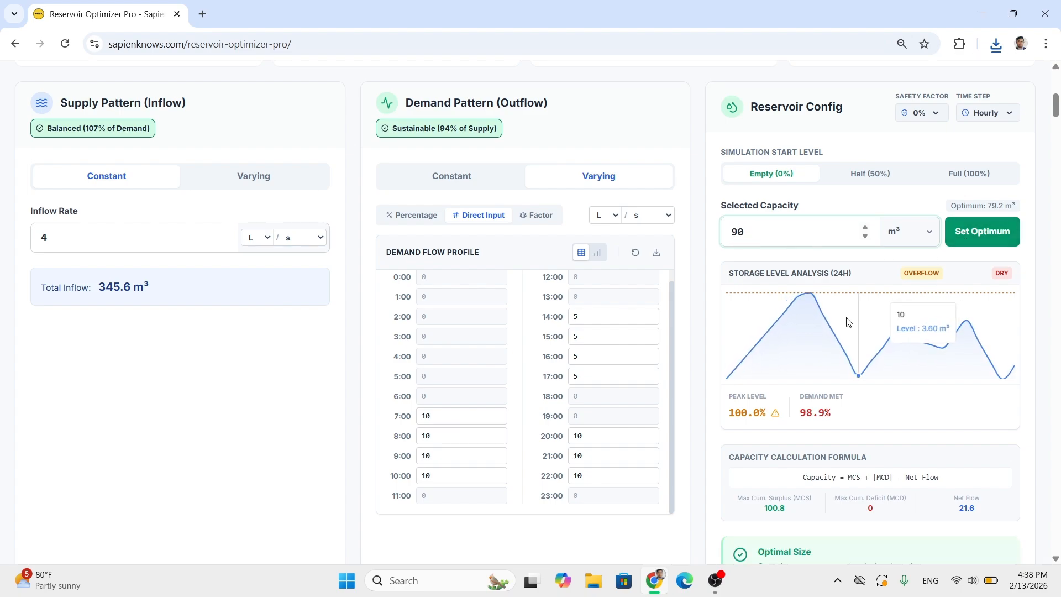
pyautogui.scroll(-10, 705, 317)
pyautogui.scroll(-4, 705, 317)
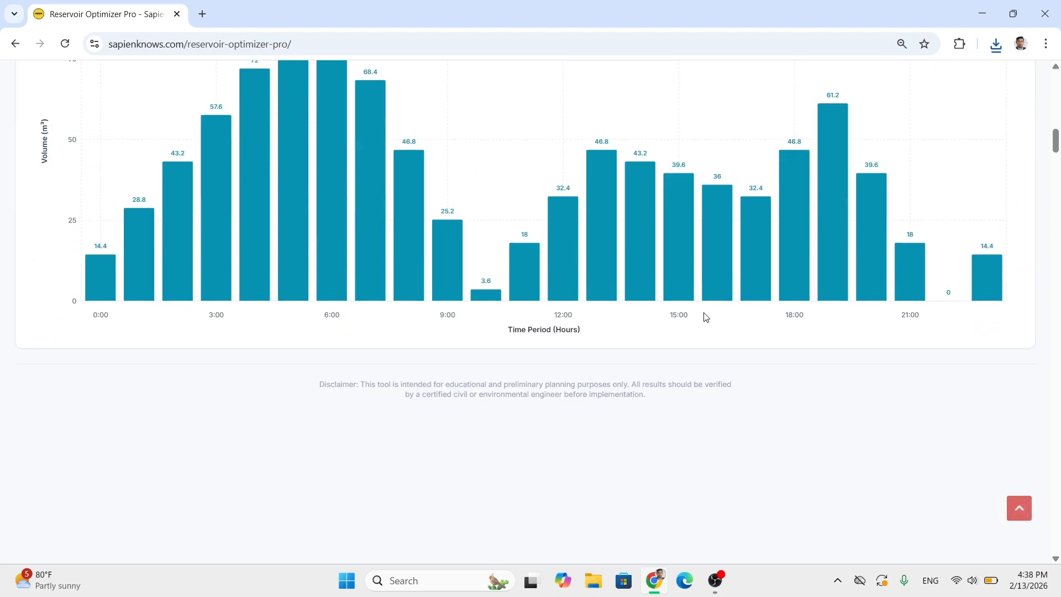
# - Switch the storage level overview back to a line chart and examine the hourly levels for the current capacity
pyautogui.scroll(4, 773, 334)
pyautogui.scroll(-9, 849, 352)
pyautogui.scroll(5, 846, 354)
pyautogui.scroll(5, 844, 356)
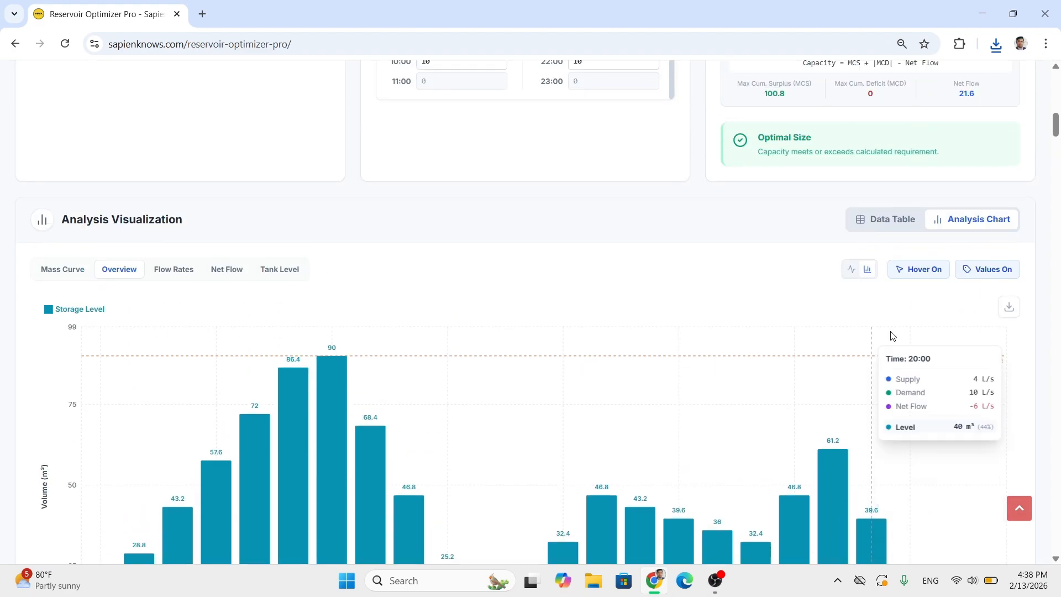
pyautogui.click(852, 269)
pyautogui.scroll(-3, 714, 374)
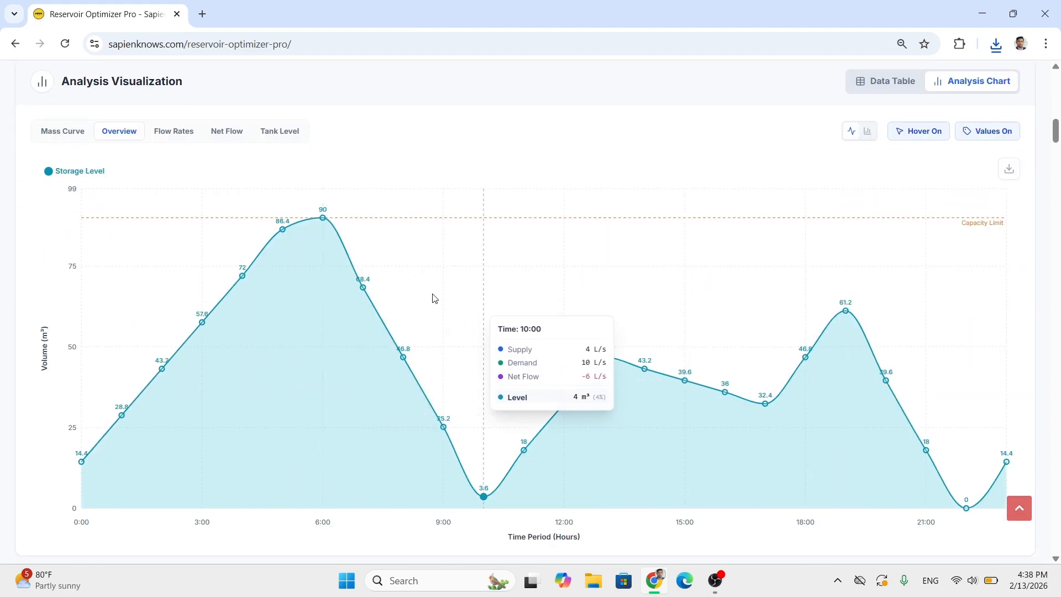
# - Set the selected capacity to 200 m³ and examine the demand met and the hourly storage levels against the capacity limit
pyautogui.scroll(10, 828, 293)
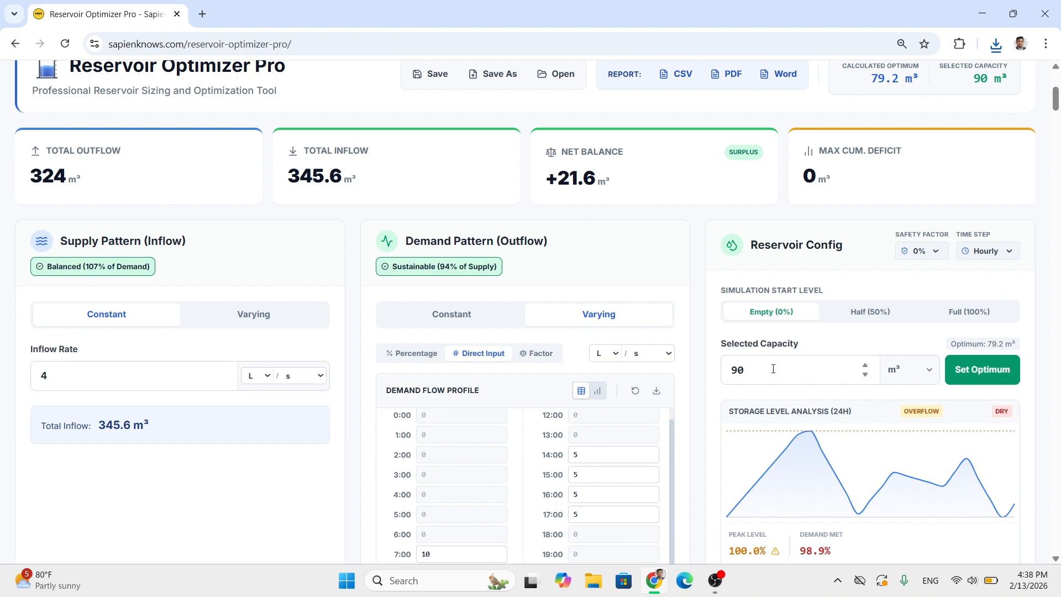
pyautogui.click(773, 369)
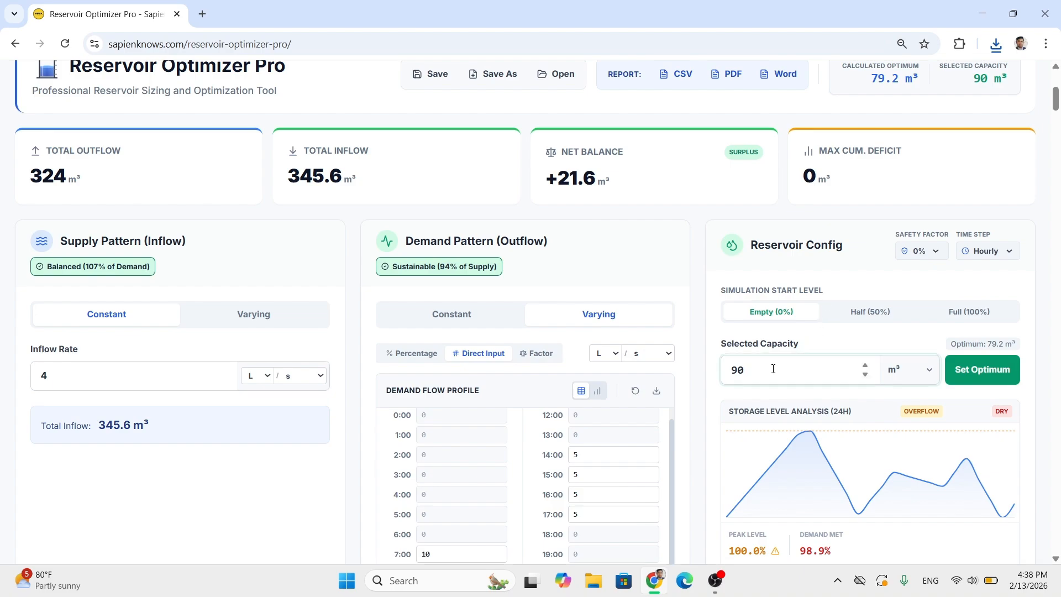
pyautogui.doubleClick(773, 369)
pyautogui.scroll(-1, 748, 323)
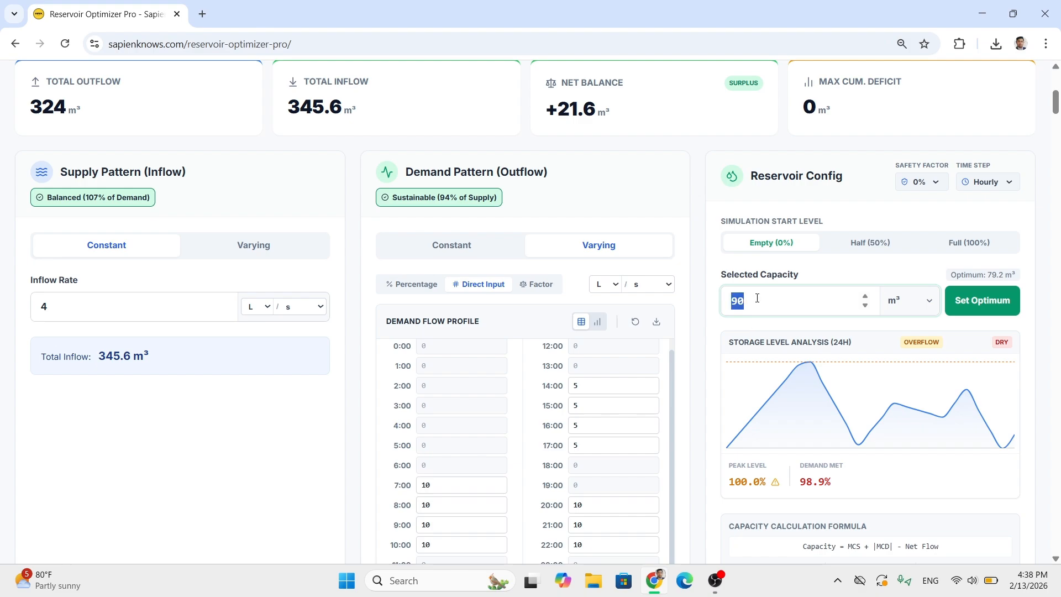
pyautogui.write('200')
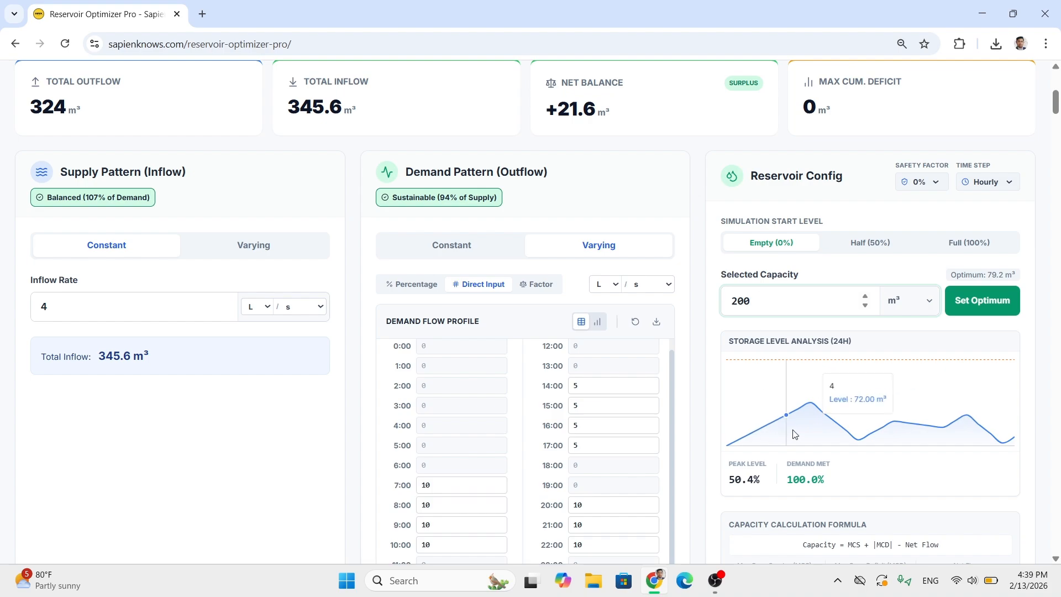
pyautogui.moveTo(810, 425)
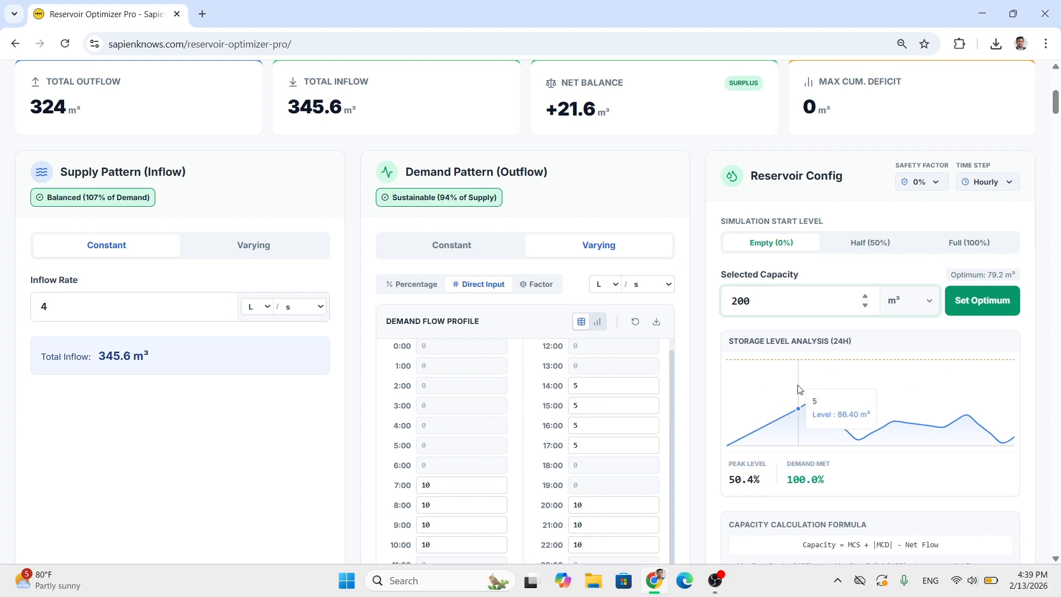
pyautogui.scroll(-10, 809, 424)
pyautogui.scroll(-1, 774, 351)
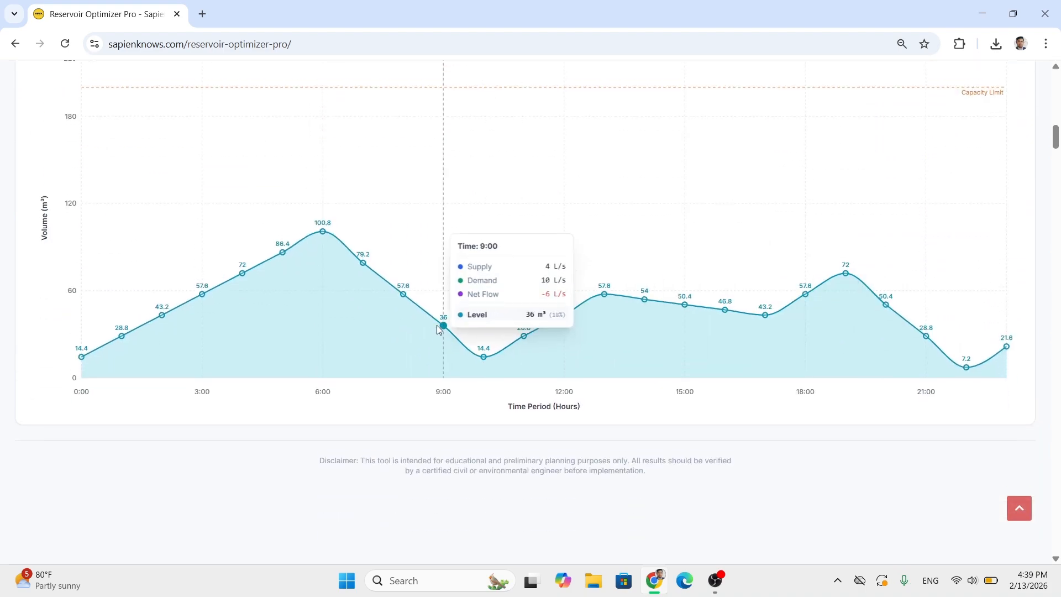
pyautogui.moveTo(308, 292)
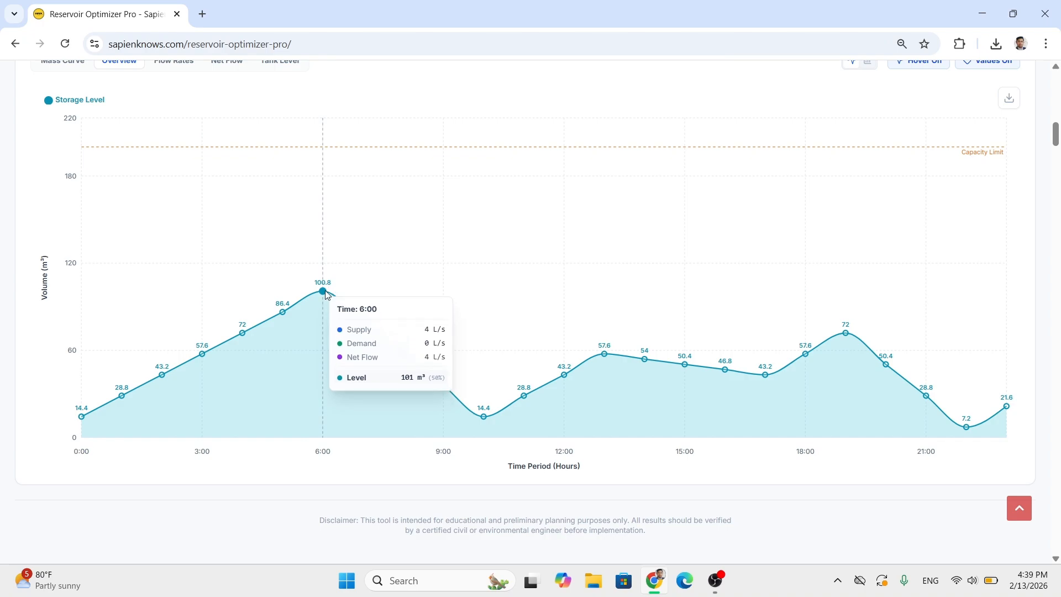
pyautogui.scroll(2, 324, 290)
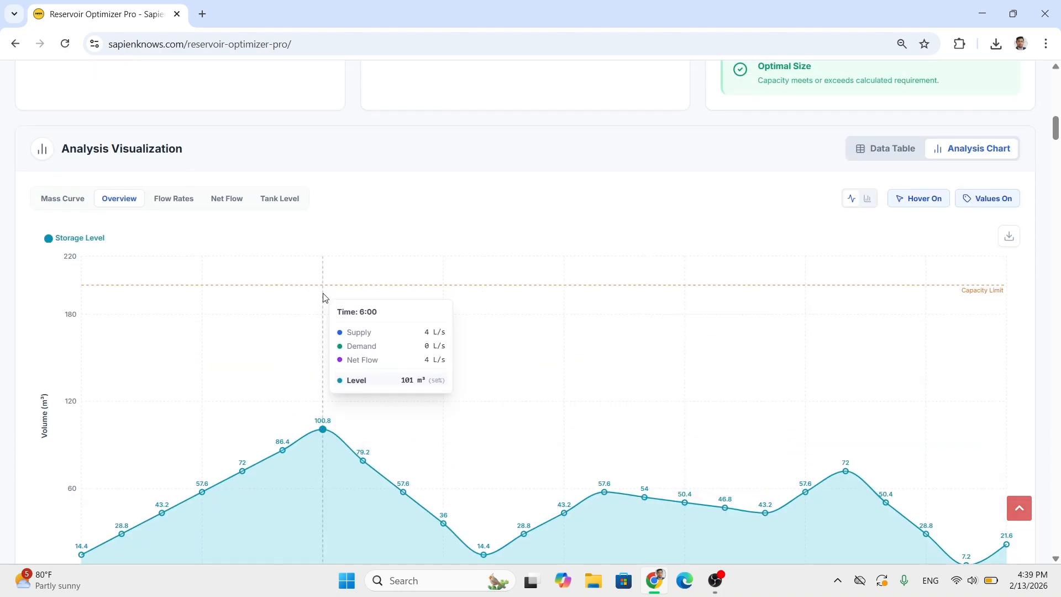
pyautogui.scroll(6, 324, 298)
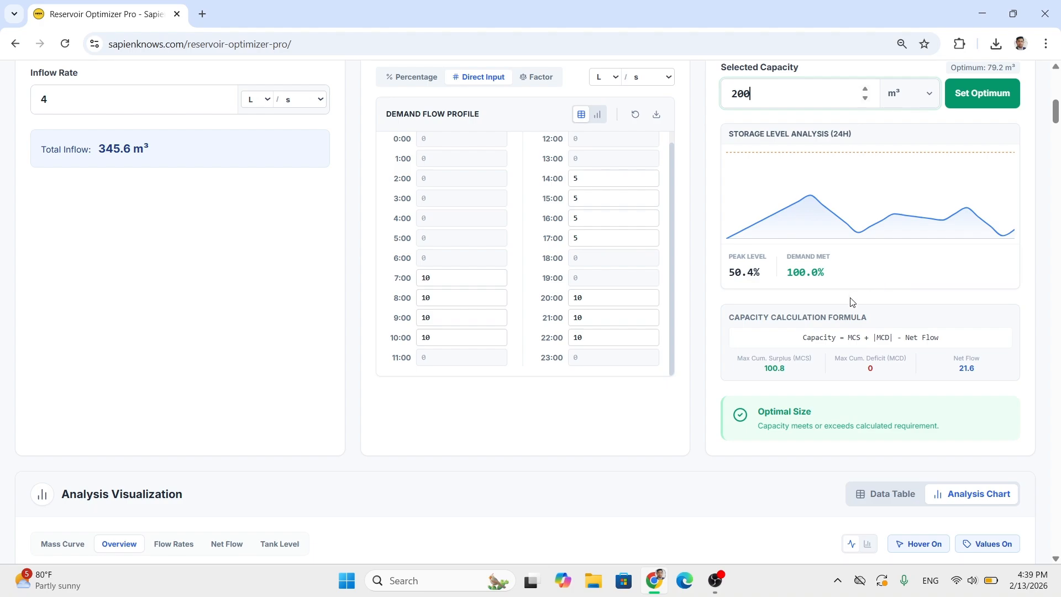
# - Set the selected reservoir capacity to 60 m³
pyautogui.scroll(3, 851, 302)
pyautogui.doubleClick(756, 230)
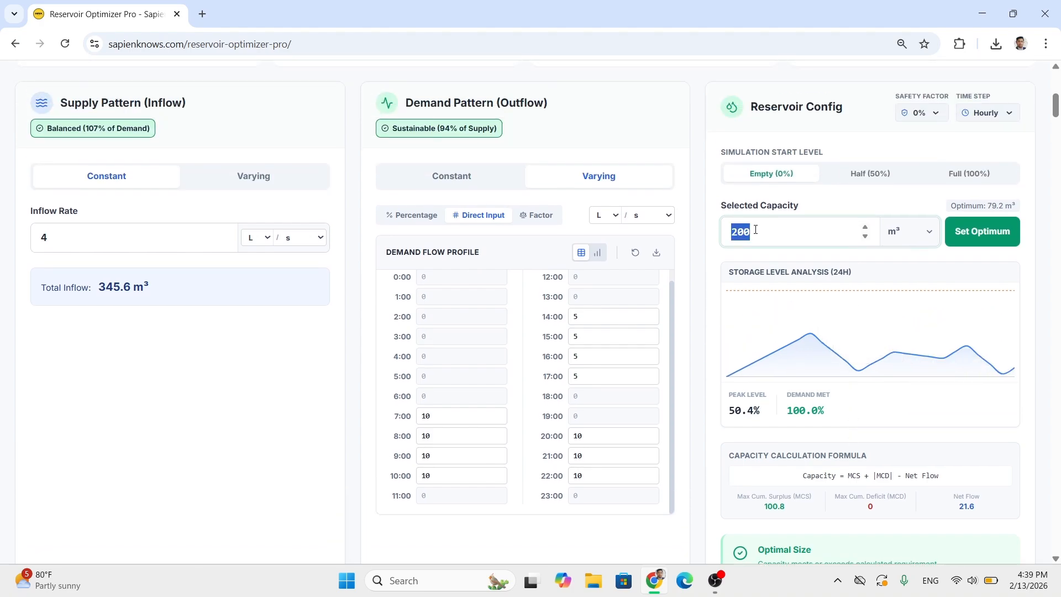
pyautogui.write('60')
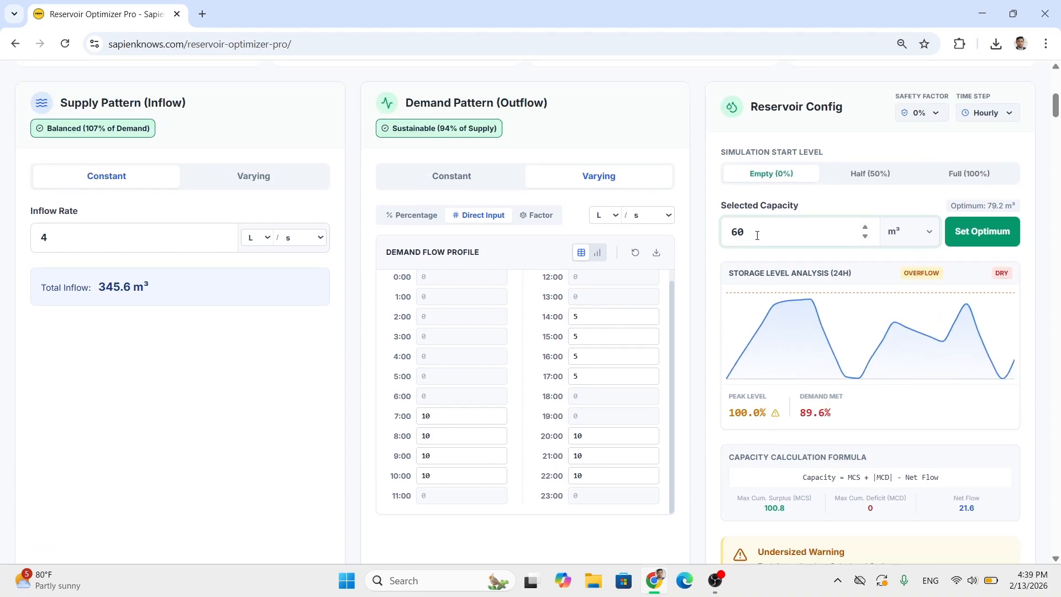
# - Set the selected reservoir capacity to 90 m³ and examine the demand met and the peak of the storage level curve
pyautogui.press('BackSpace')
pyautogui.press('BackSpace')
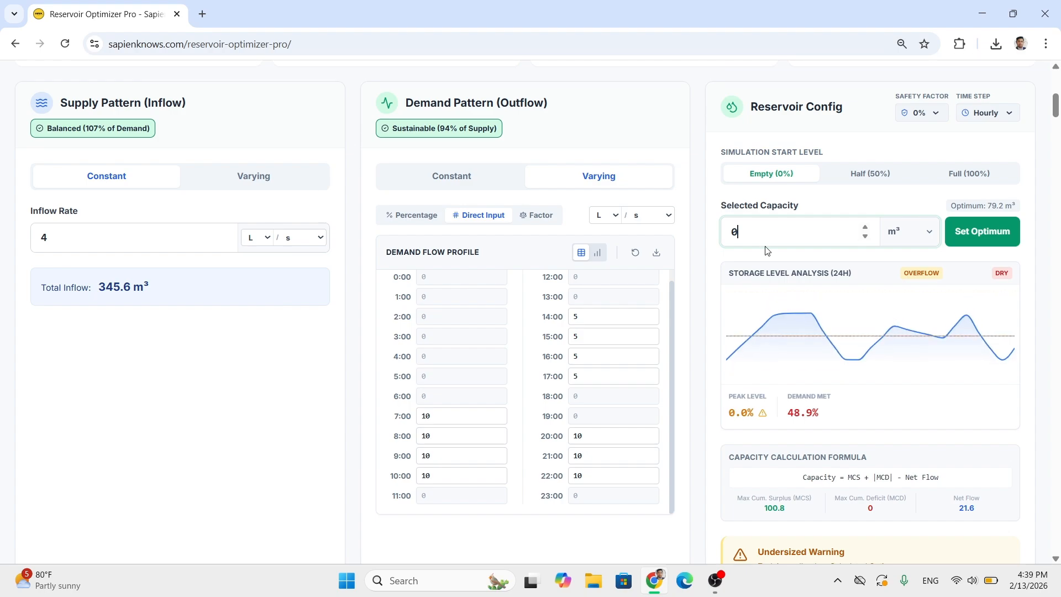
pyautogui.write('90')
pyautogui.doubleClick(772, 237)
pyautogui.write('90')
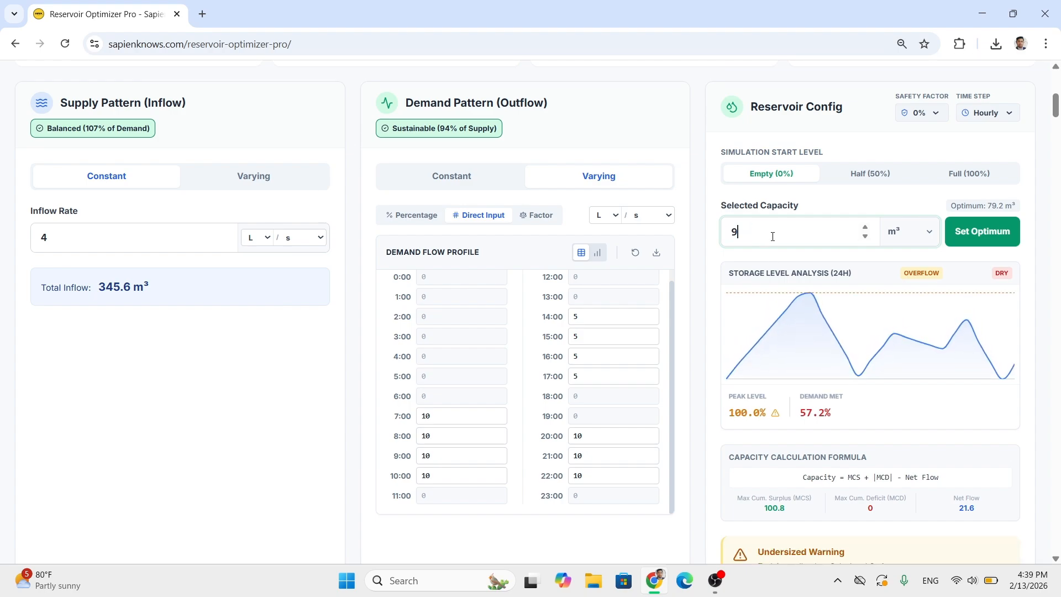
pyautogui.tripleClick(809, 412)
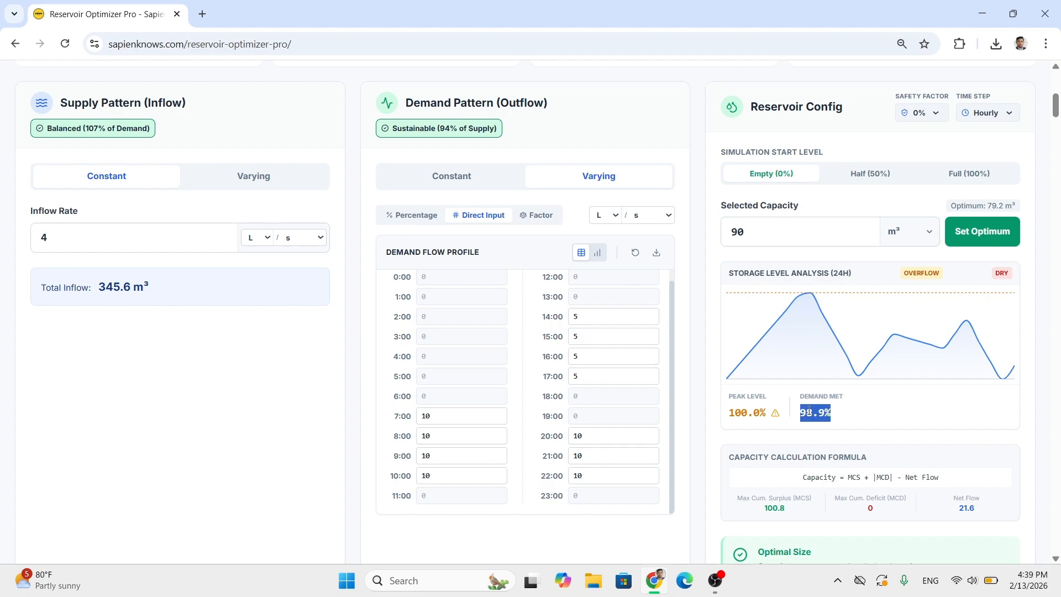
pyautogui.click(700, 358)
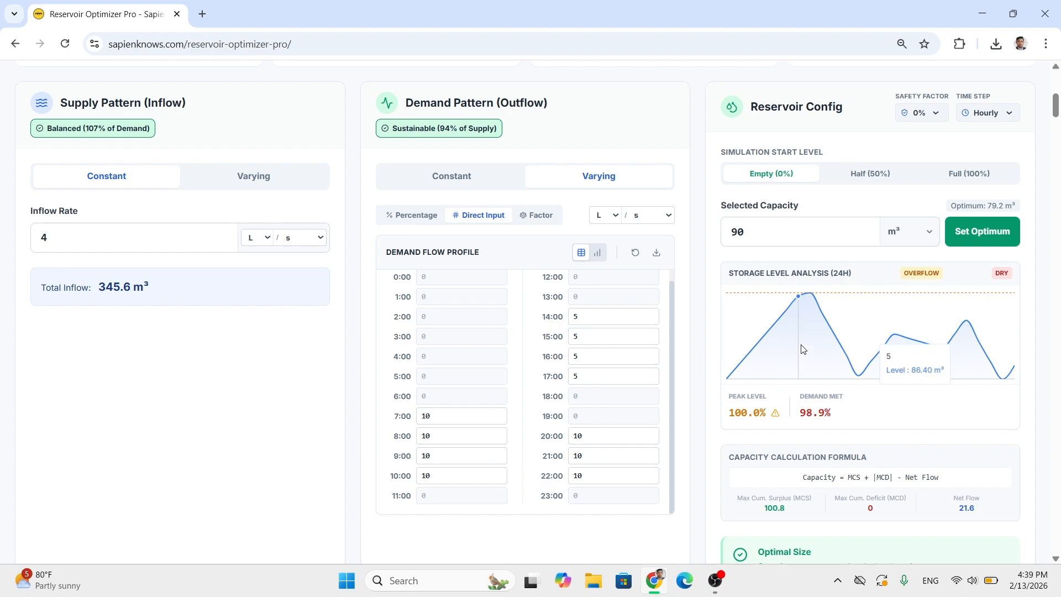
pyautogui.moveTo(810, 322)
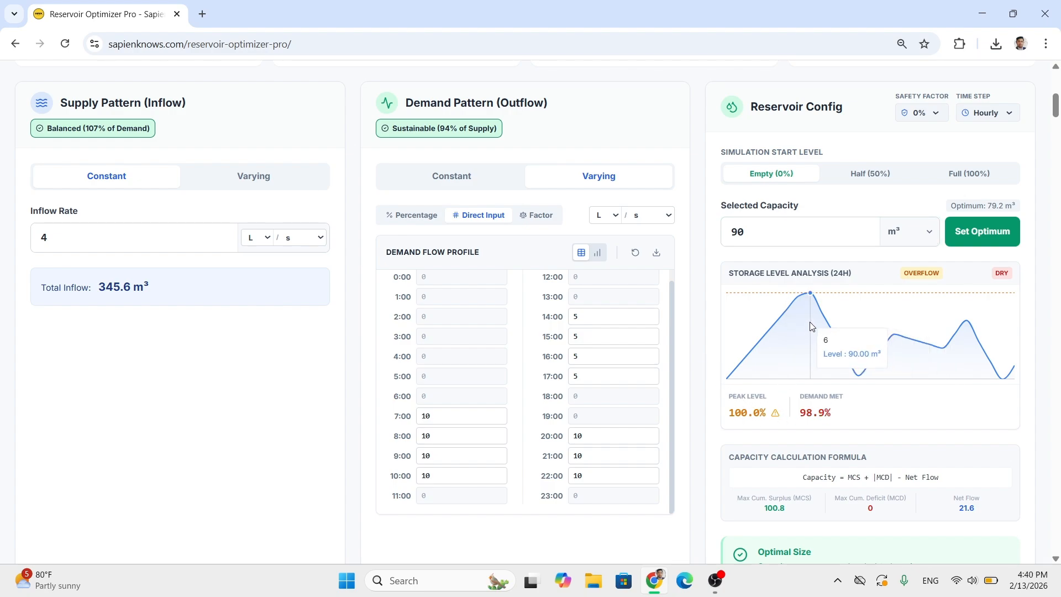
# - Apply the optimum reservoir capacity and examine the demand met and the hourly storage levels, especially at 10:00
pyautogui.click(984, 235)
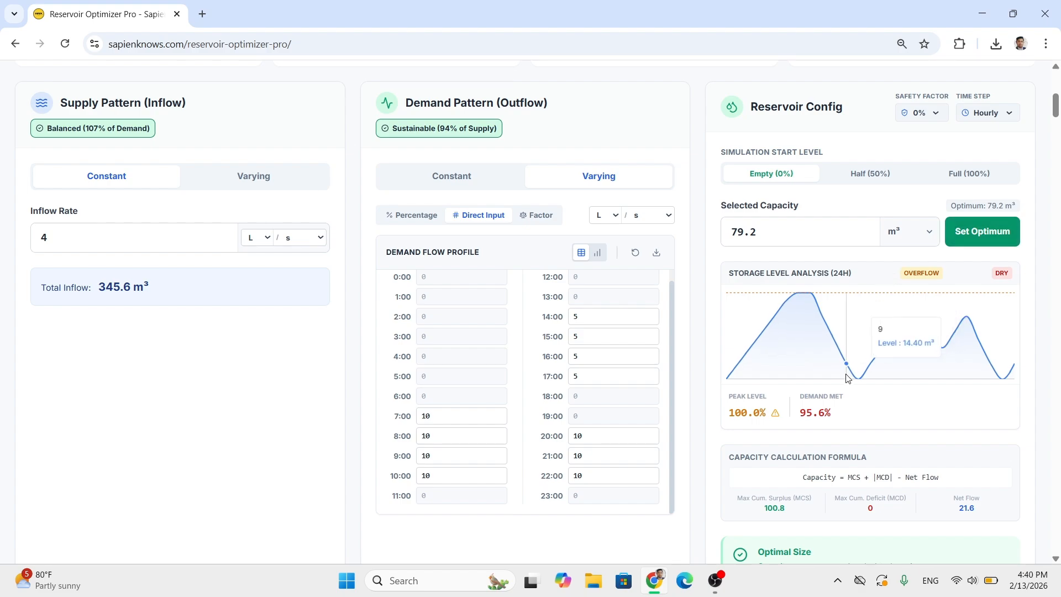
pyautogui.doubleClick(809, 406)
pyautogui.scroll(-12, 713, 359)
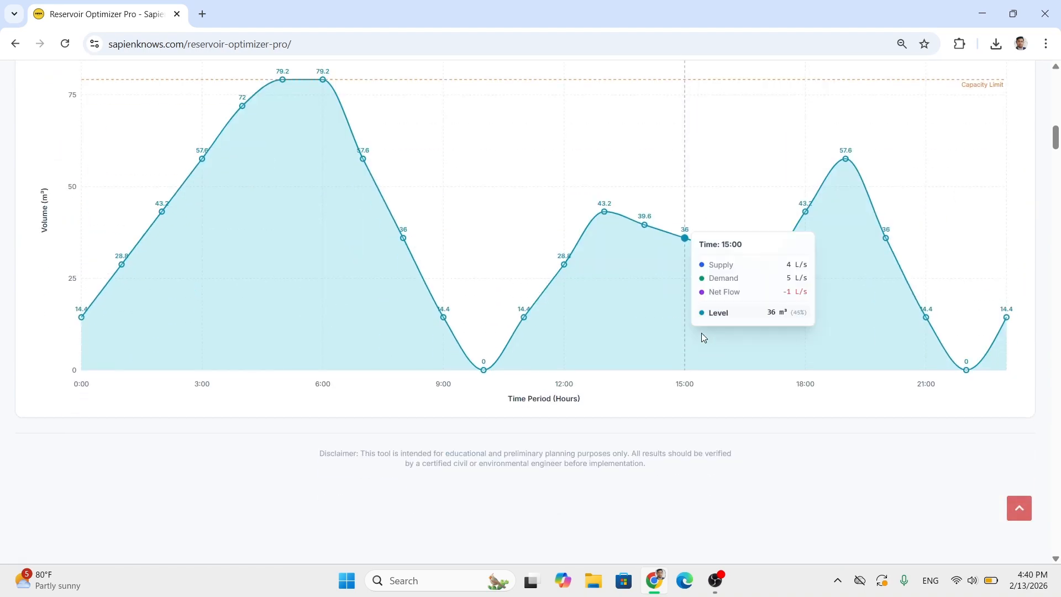
pyautogui.scroll(5, 755, 339)
pyautogui.scroll(6, 755, 340)
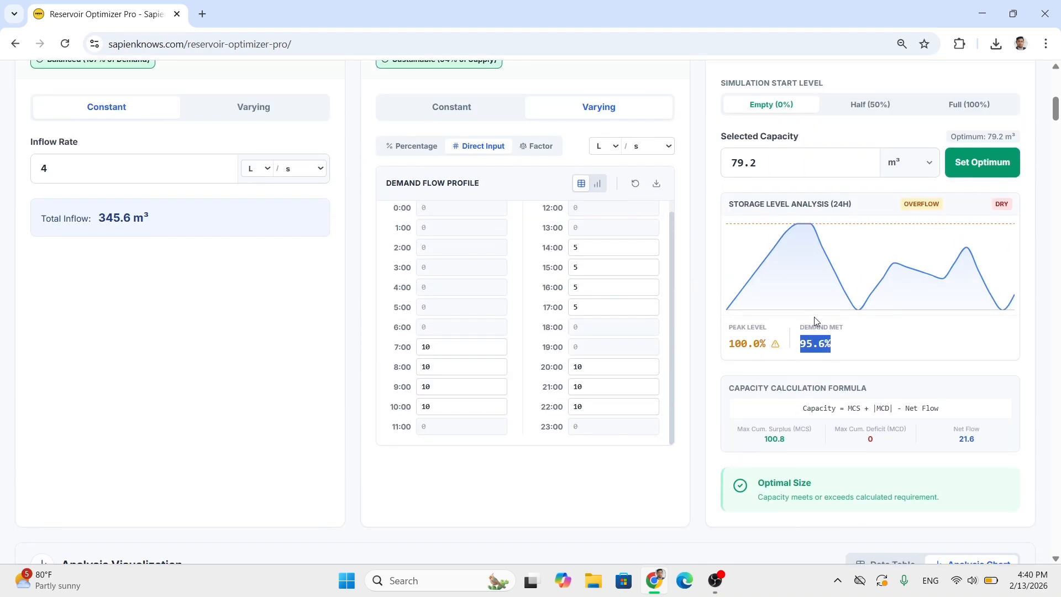
pyautogui.moveTo(858, 310)
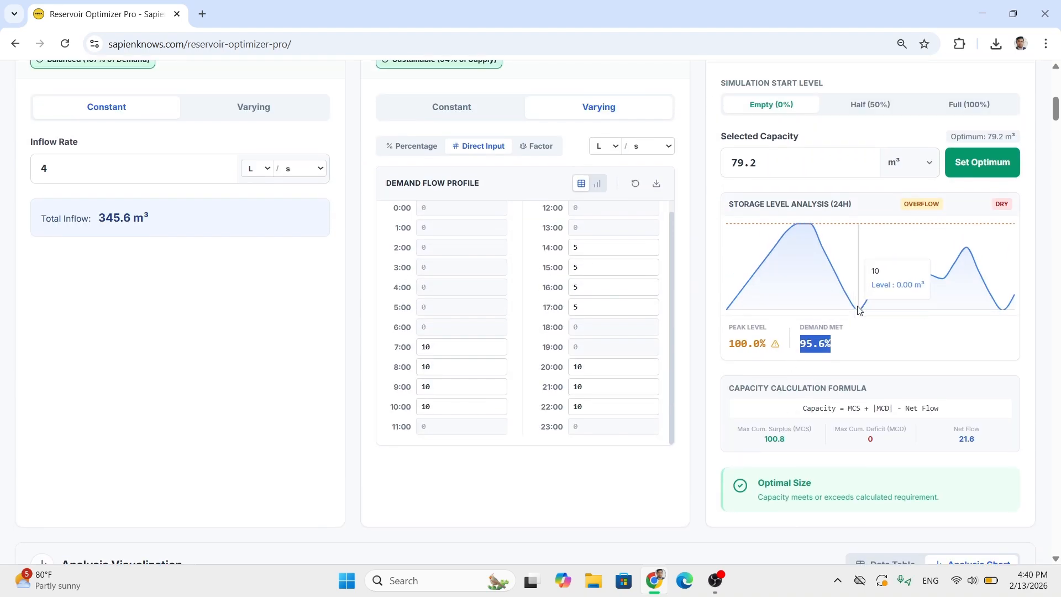
pyautogui.scroll(-12, 856, 311)
pyautogui.moveTo(476, 307)
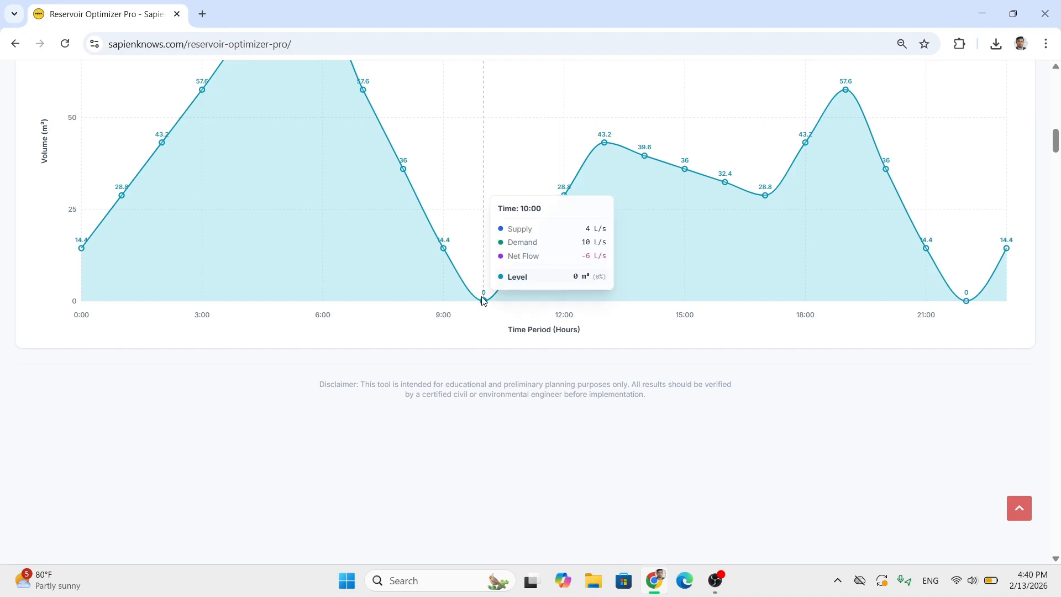
pyautogui.scroll(3, 478, 309)
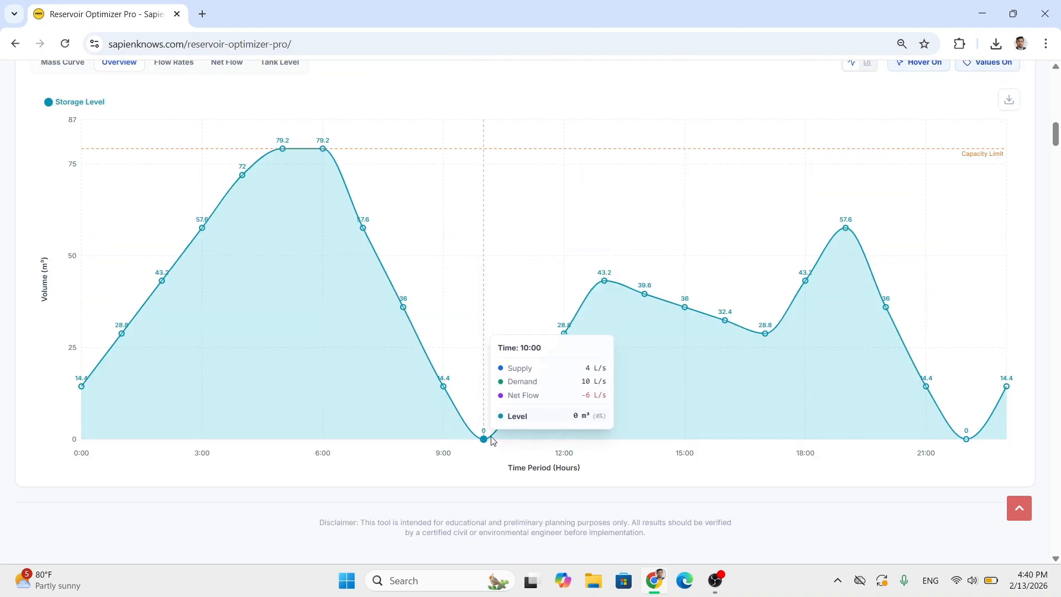
pyautogui.scroll(10, 481, 440)
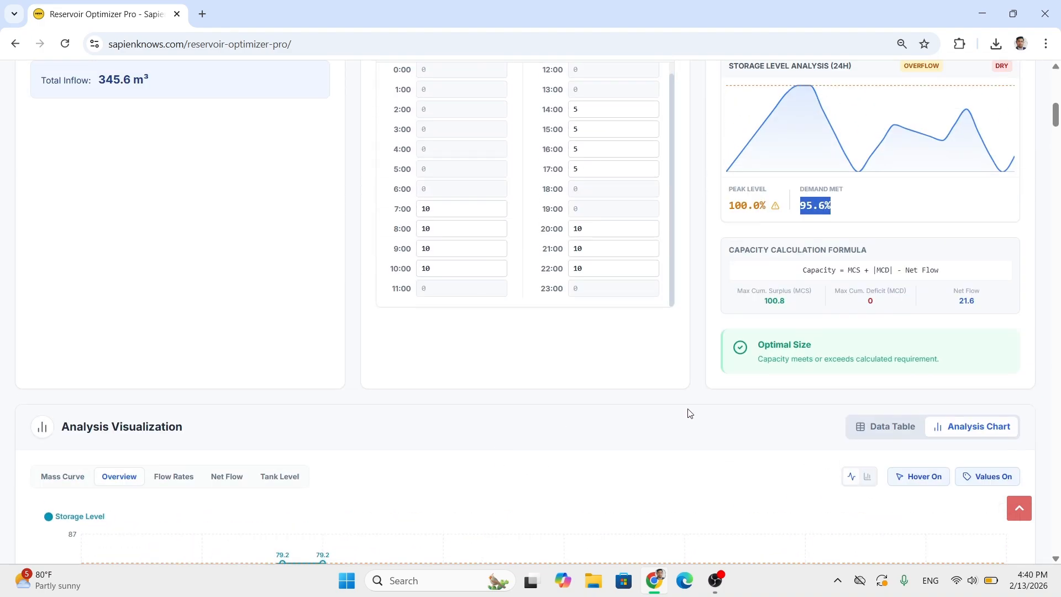
pyautogui.click(702, 301)
pyautogui.scroll(1, 701, 298)
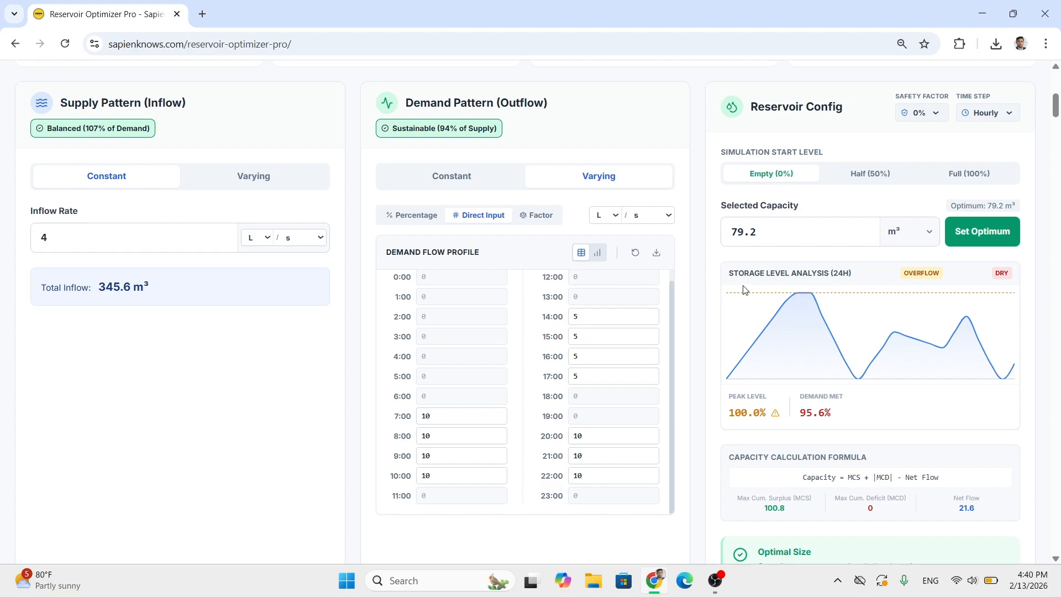
# - Try selected reservoir capacities of 90, 100 and 105 m³ in turn to compare the demand met
pyautogui.doubleClick(820, 226)
pyautogui.write('90')
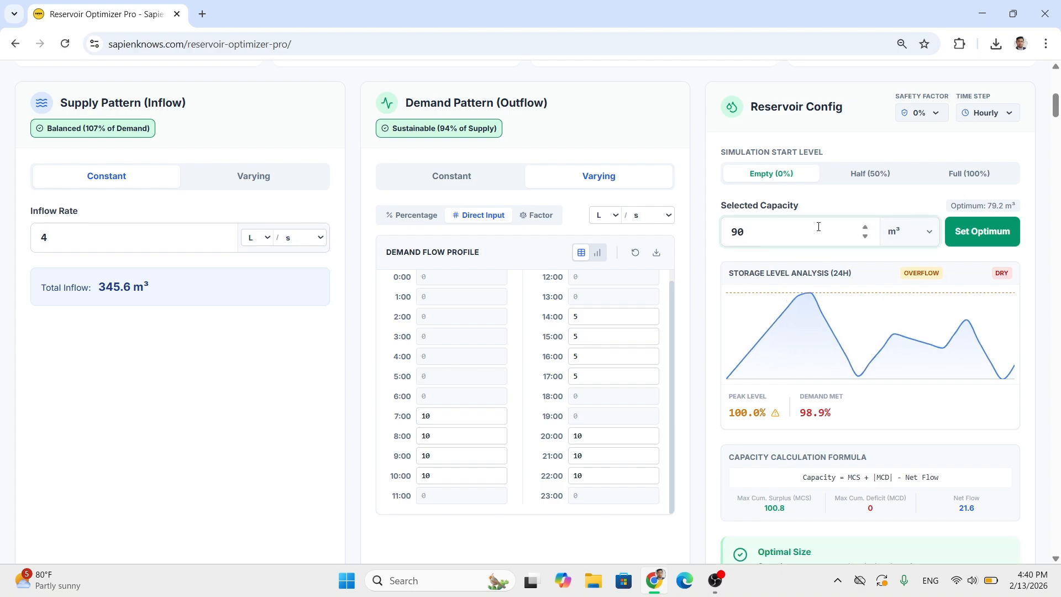
pyautogui.doubleClick(819, 227)
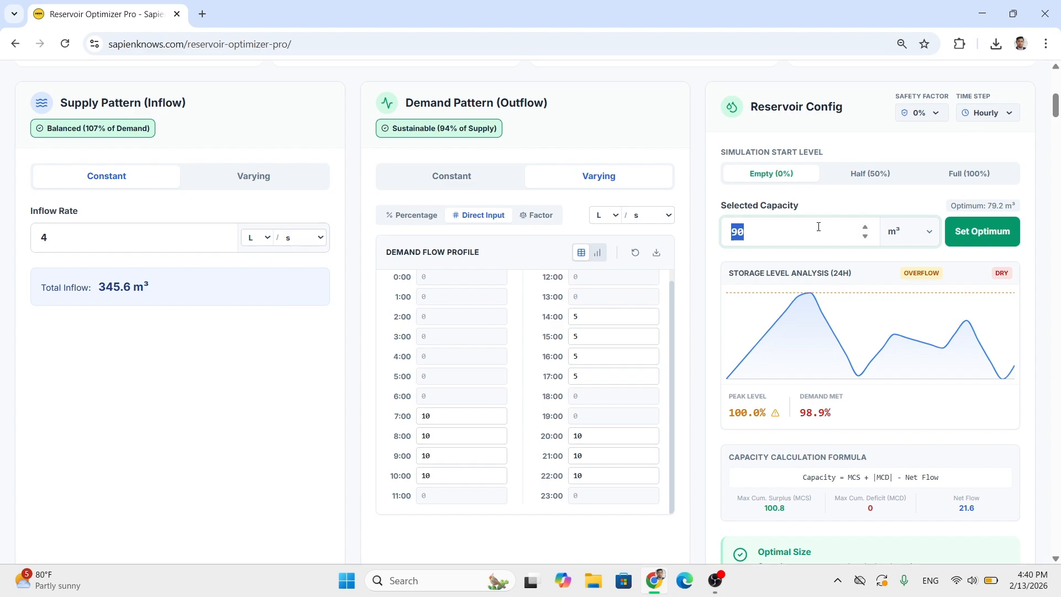
pyautogui.write('100')
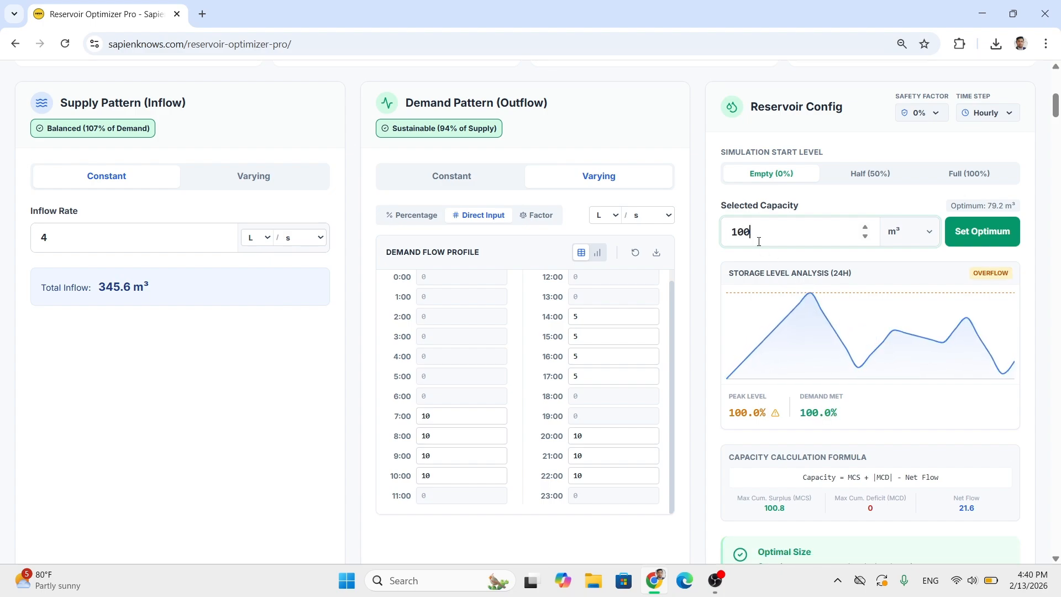
pyautogui.doubleClick(759, 241)
pyautogui.write('105')
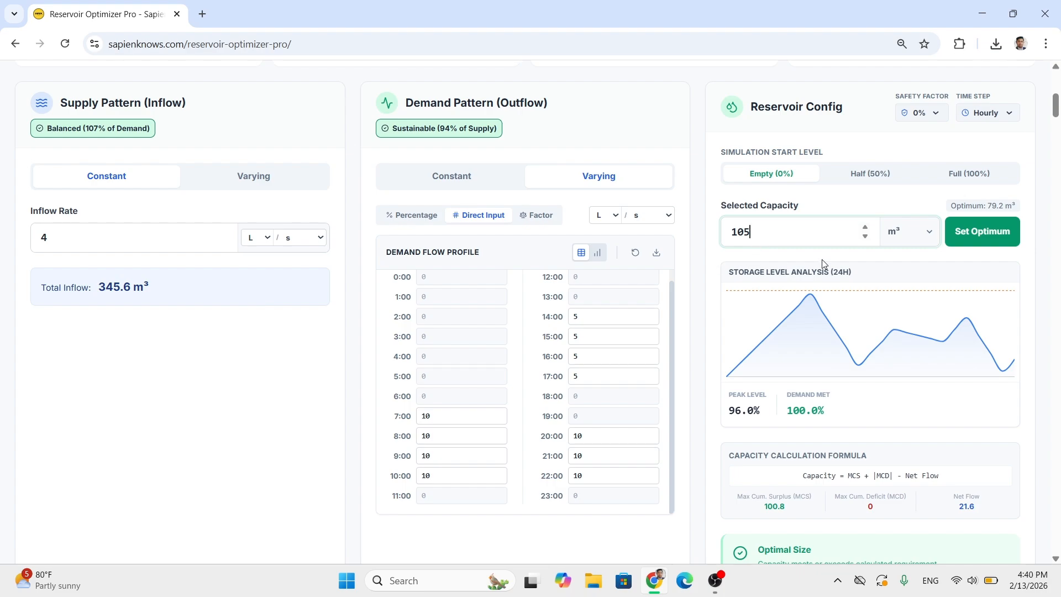
pyautogui.click(700, 278)
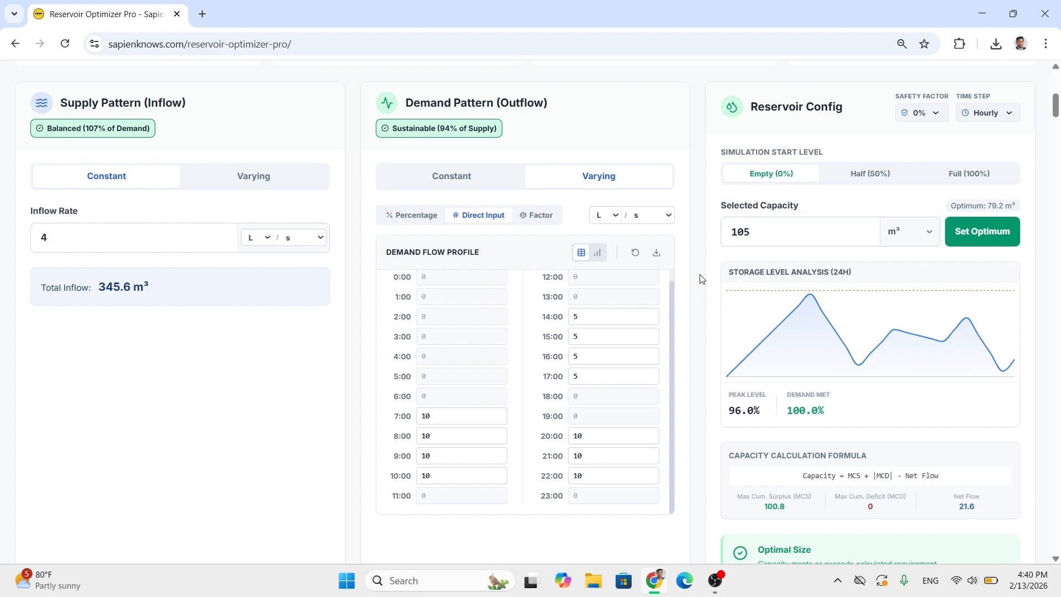
# - Set the selected reservoir capacity to 95 m³
pyautogui.doubleClick(780, 240)
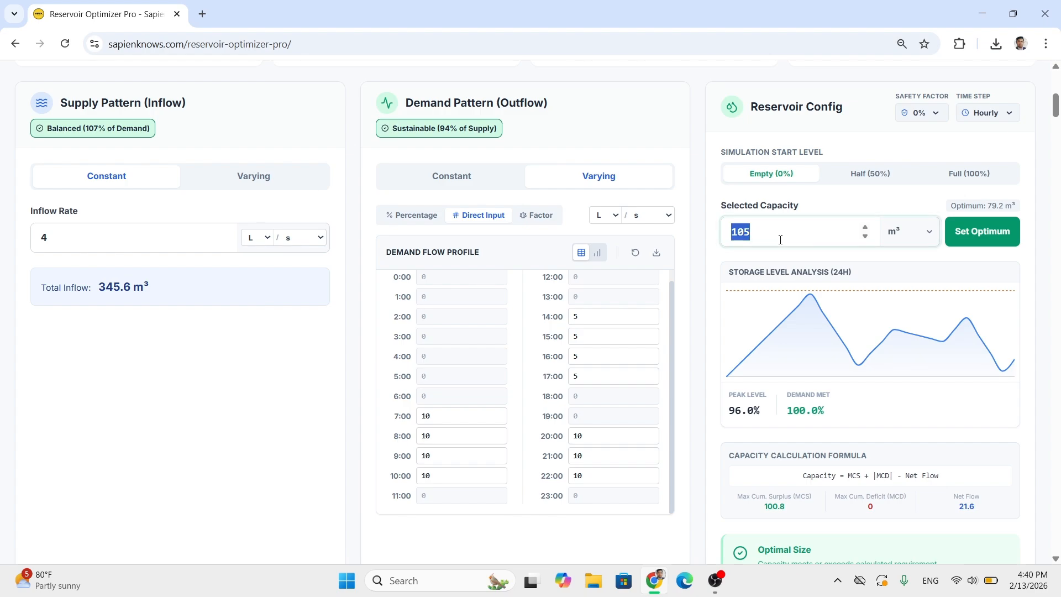
pyautogui.write('95')
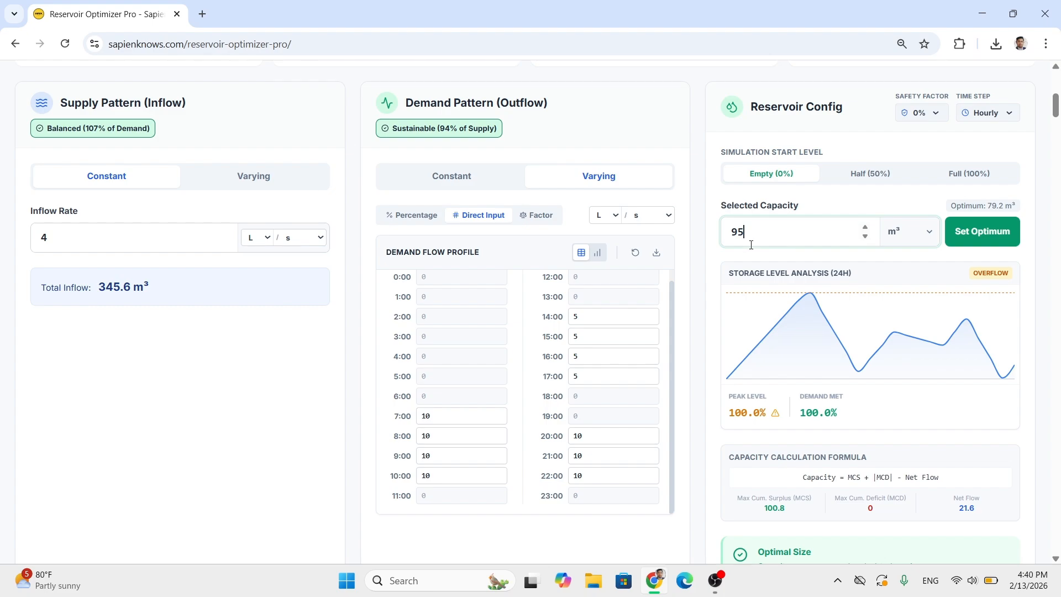
pyautogui.click(705, 248)
# - Review the Flow Rates, Net Flow, Tank Level and Mass Curve charts for the current capacity
pyautogui.scroll(-10, 710, 246)
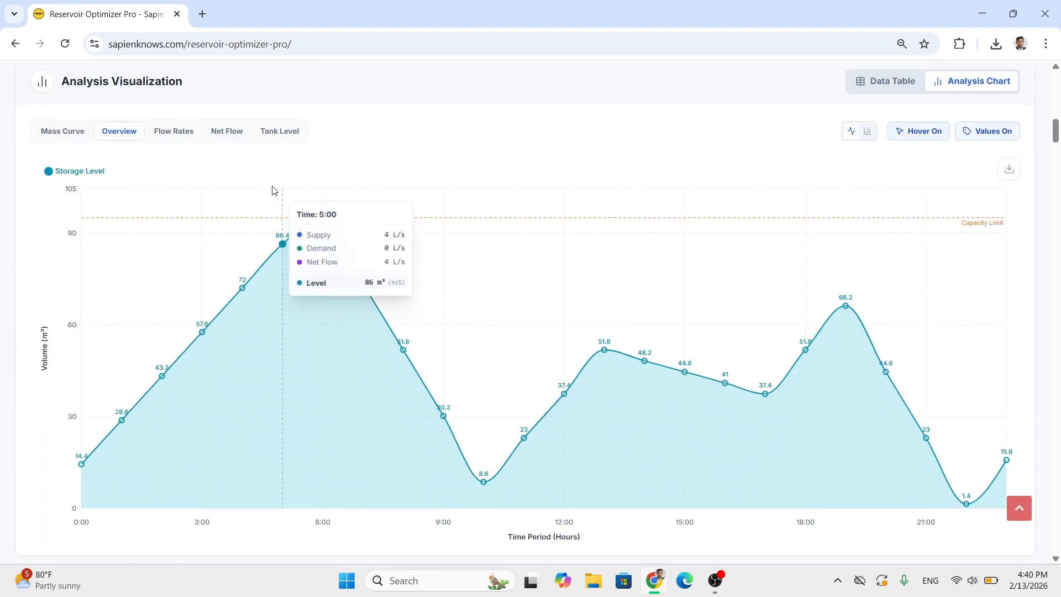
pyautogui.click(179, 141)
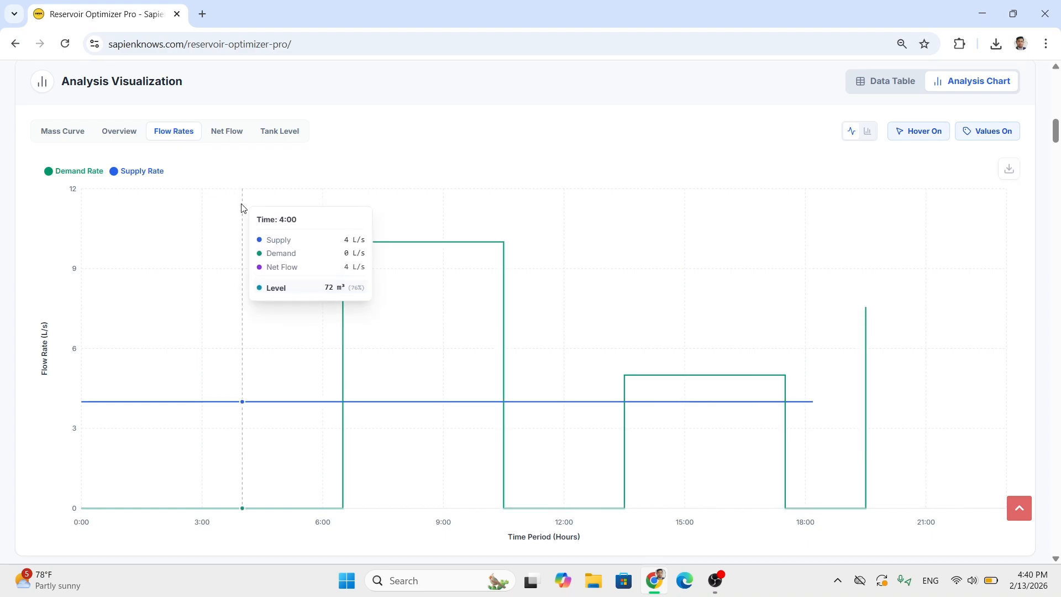
pyautogui.click(247, 143)
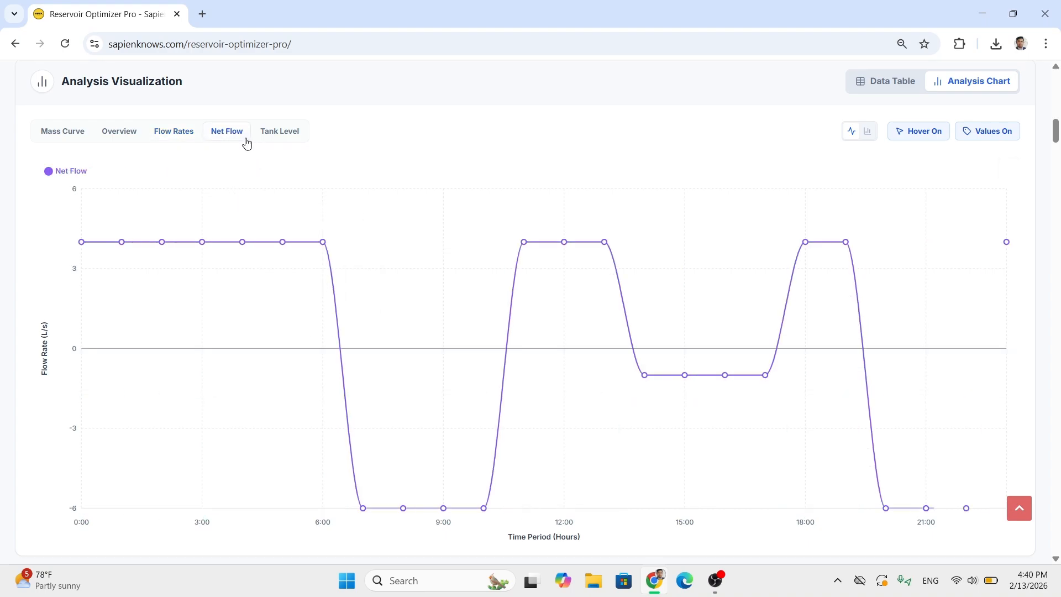
pyautogui.click(268, 134)
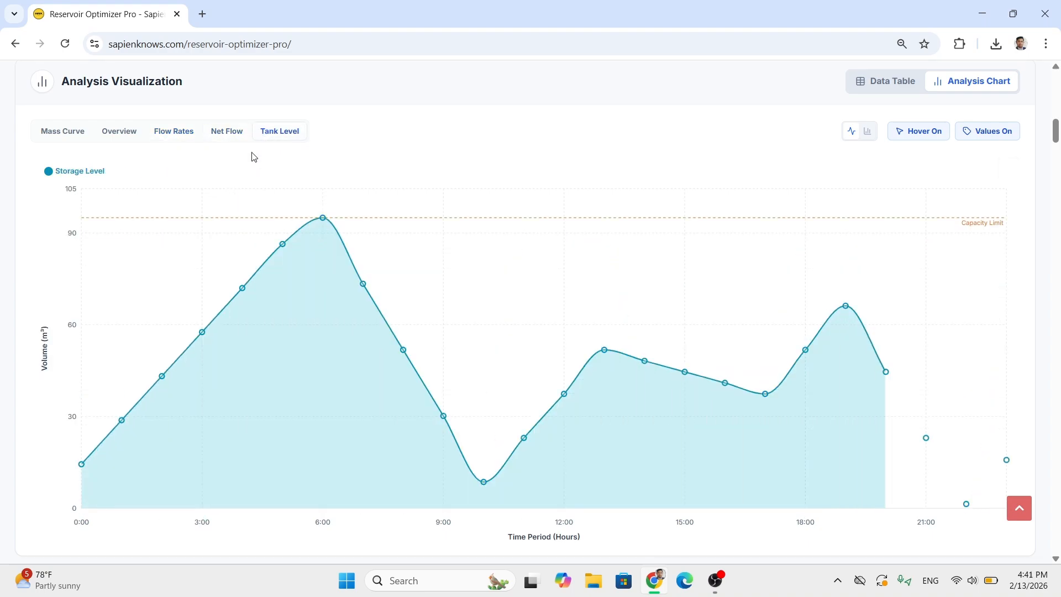
pyautogui.click(65, 139)
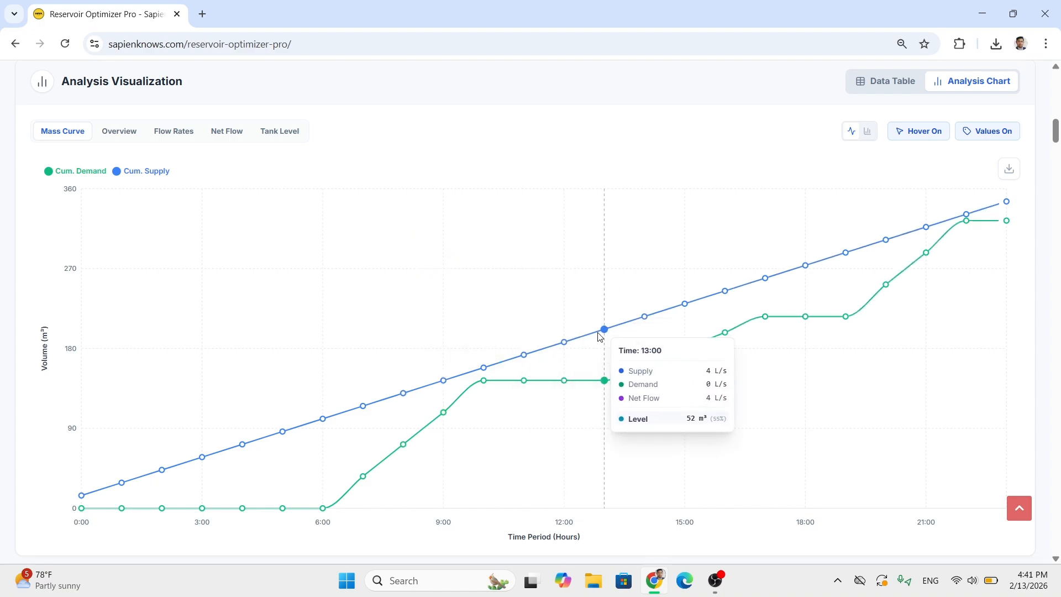
# - Switch the analysis visualization to the data table and examine the hourly cumulative supply, demand and surplus values
pyautogui.scroll(3, 888, 246)
pyautogui.click(891, 219)
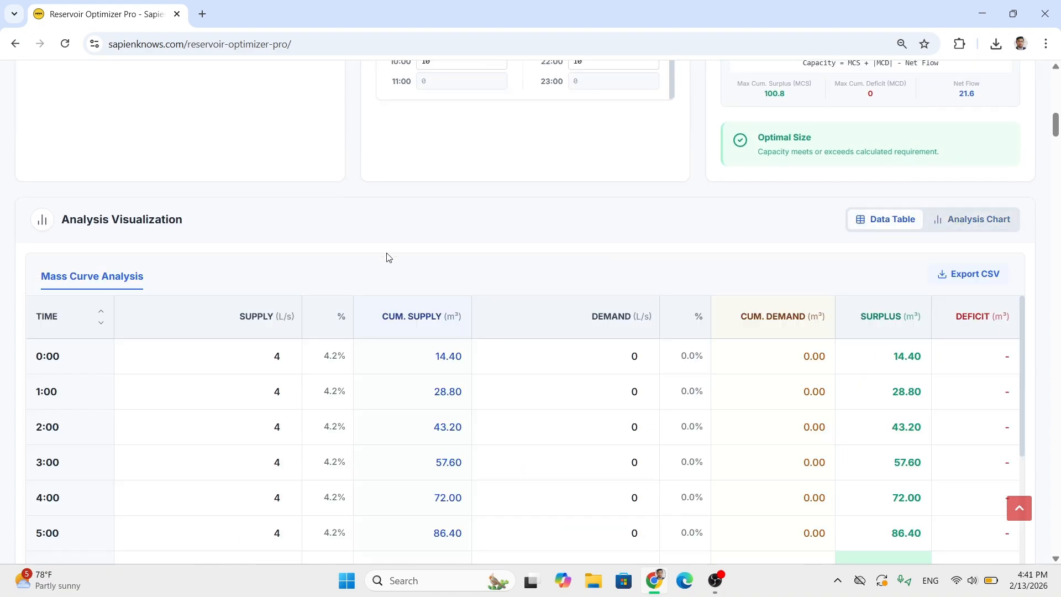
pyautogui.scroll(-4, 306, 305)
pyautogui.scroll(4, 157, 367)
pyautogui.scroll(-3, 1037, 257)
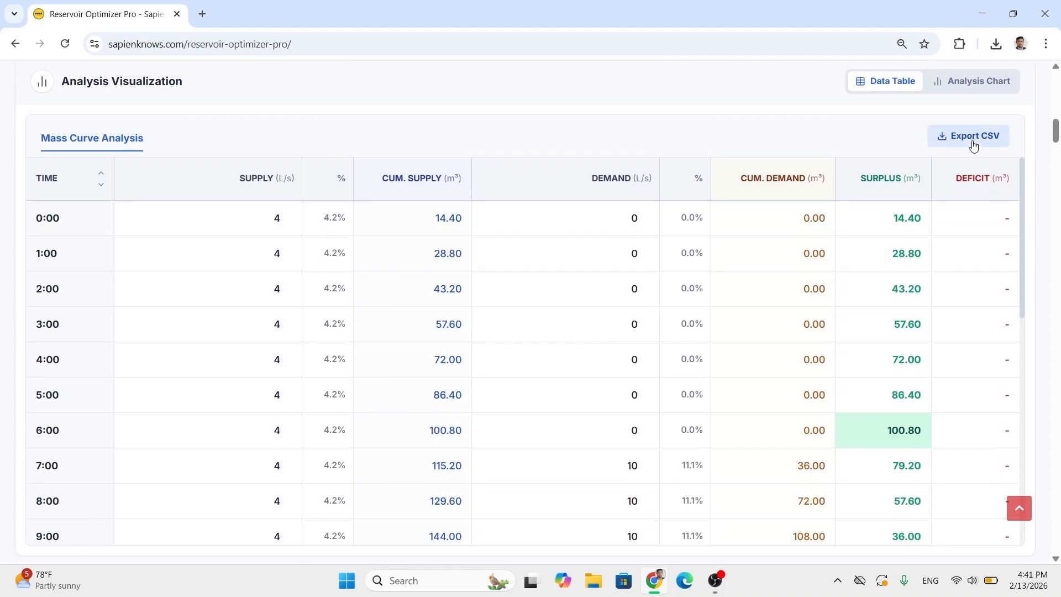
pyautogui.scroll(1, 267, 362)
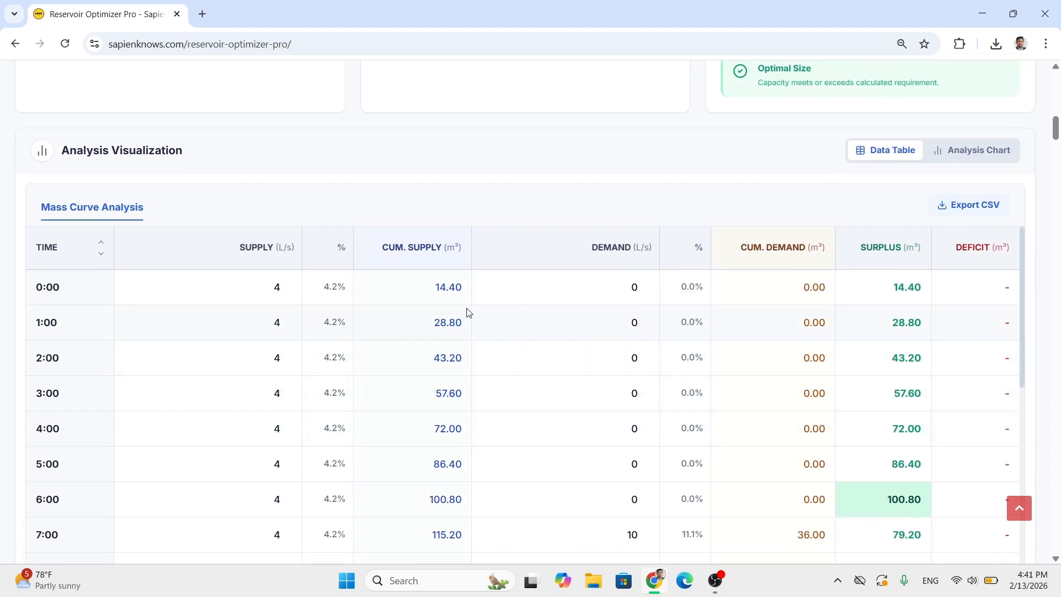
pyautogui.scroll(-1, 741, 290)
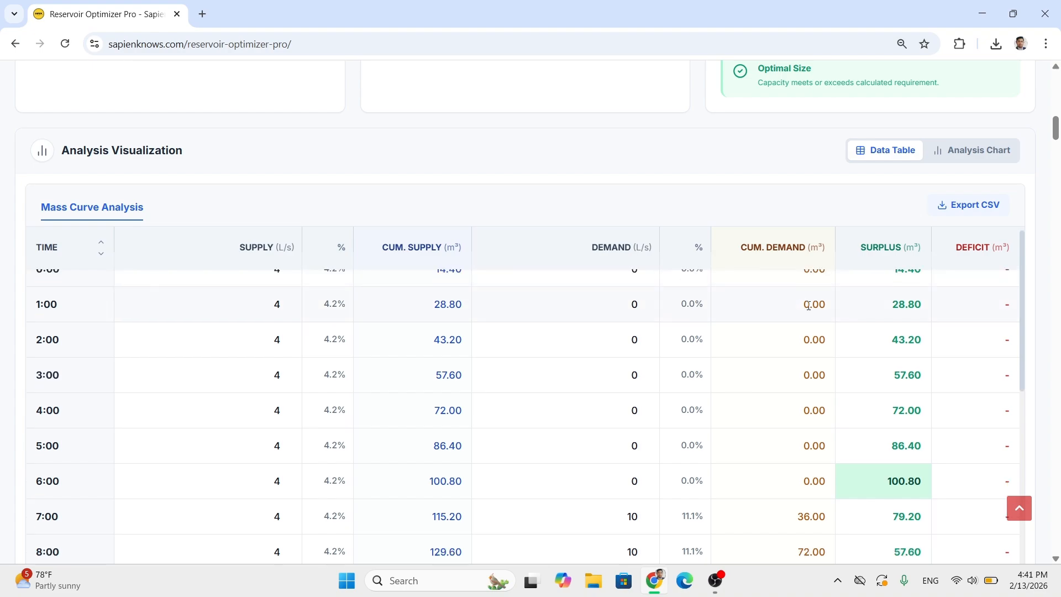
# - Examine the capacity calculation formula and compare its maximum cumulative surplus with the highlighted surplus cell in the mass curve table
pyautogui.scroll(5, 973, 209)
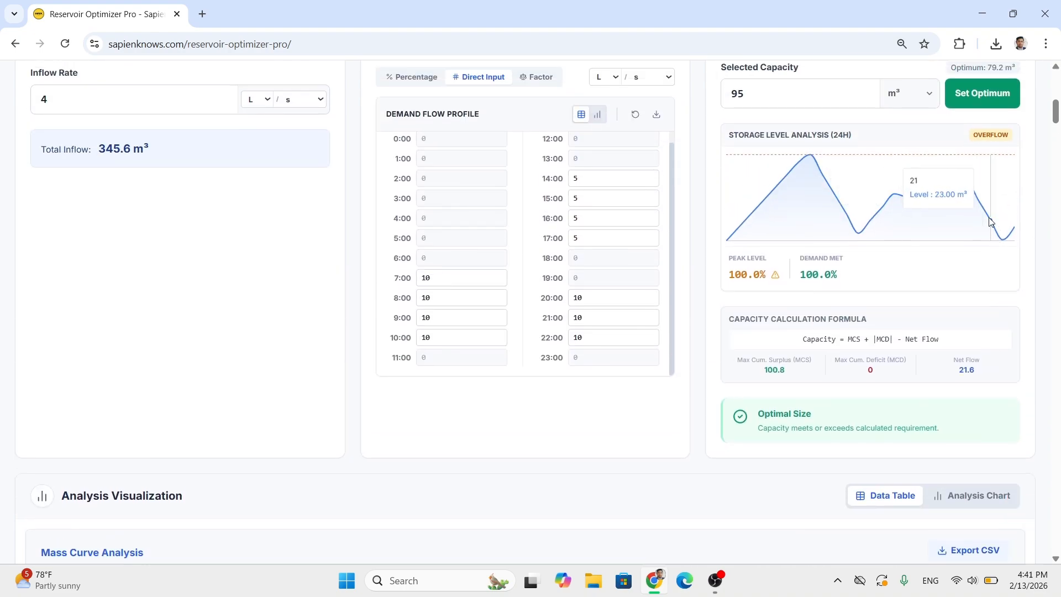
pyautogui.scroll(1, 989, 238)
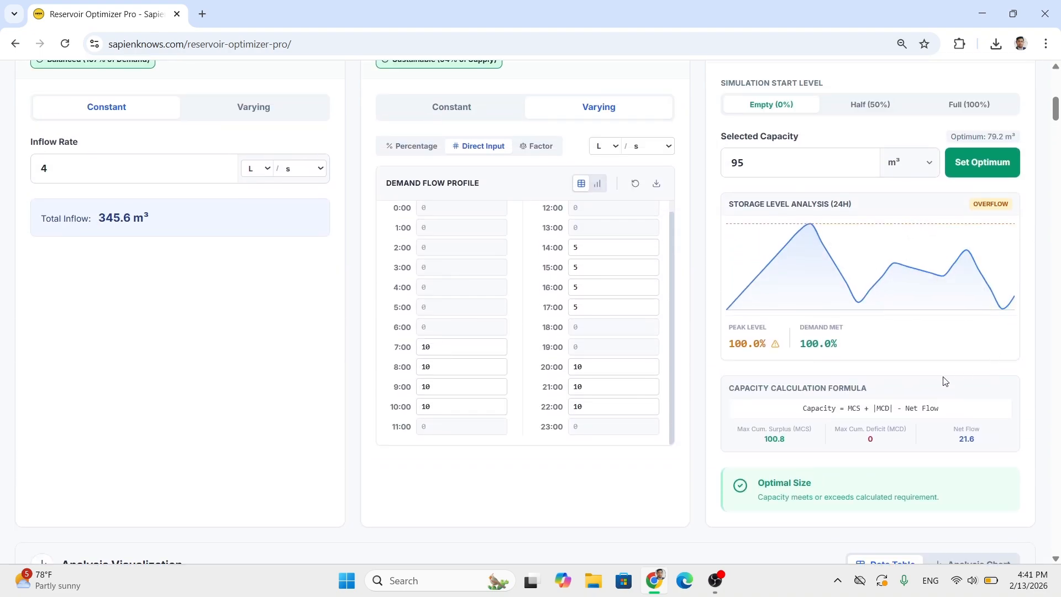
pyautogui.moveTo(803, 411); pyautogui.dragTo(954, 410)
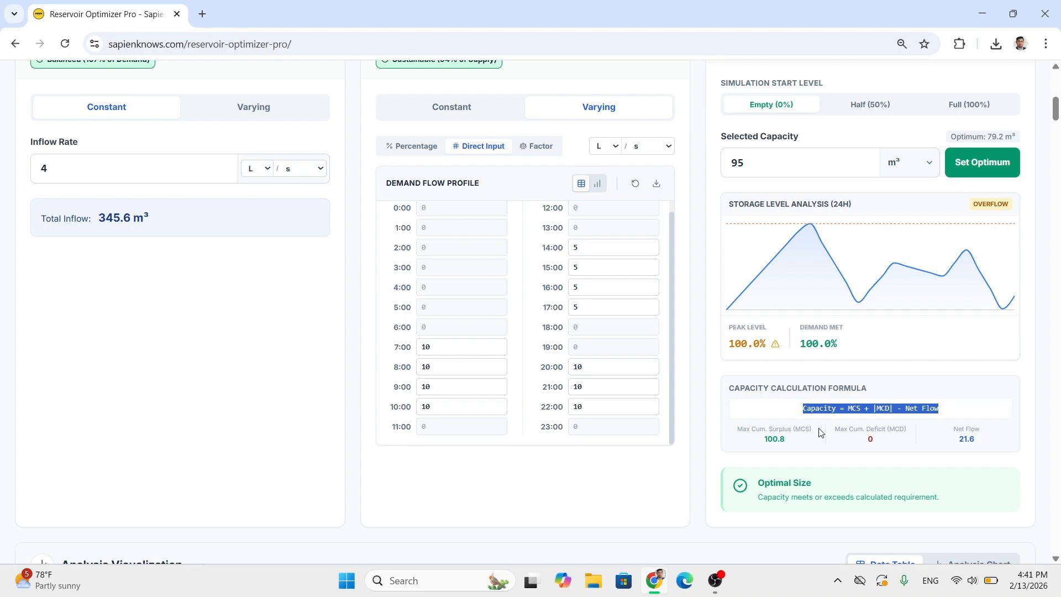
pyautogui.click(760, 422)
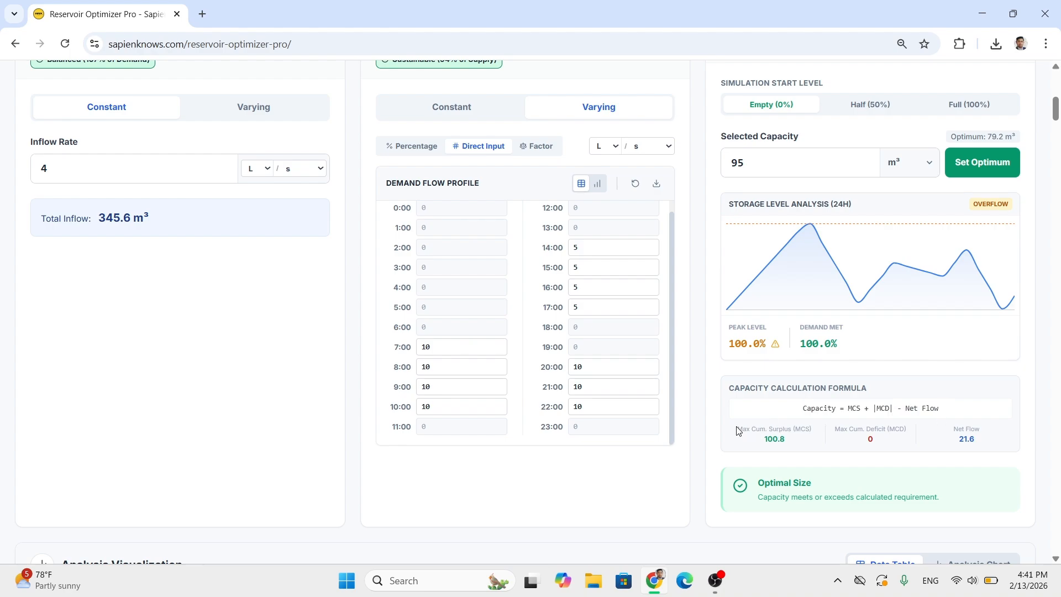
pyautogui.moveTo(737, 431); pyautogui.dragTo(819, 433)
pyautogui.click(782, 439)
pyautogui.doubleClick(782, 439)
pyautogui.scroll(-7, 1025, 350)
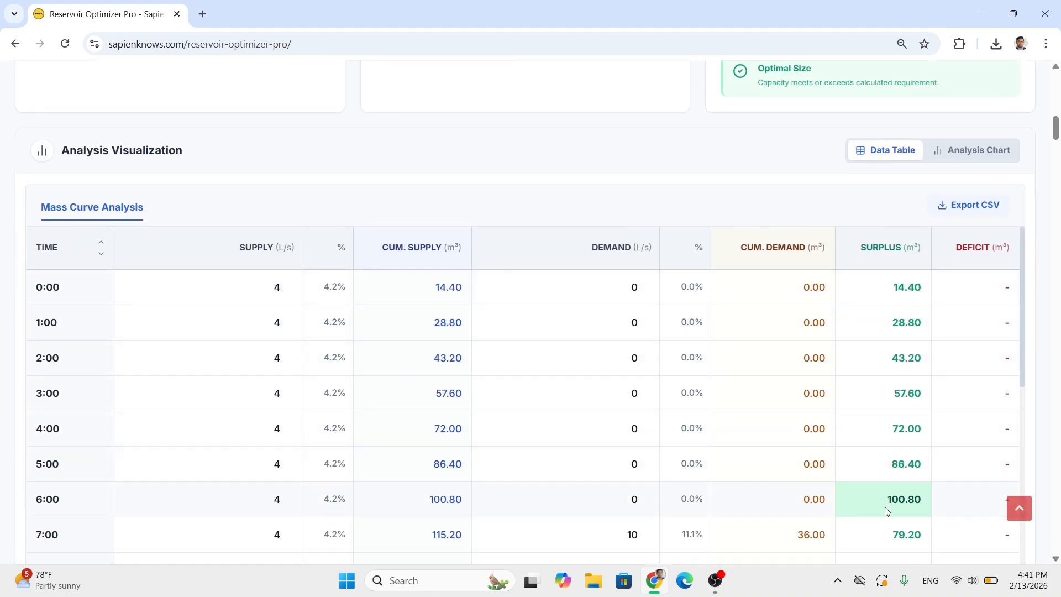
pyautogui.moveTo(886, 509); pyautogui.dragTo(921, 497)
pyautogui.scroll(8, 912, 387)
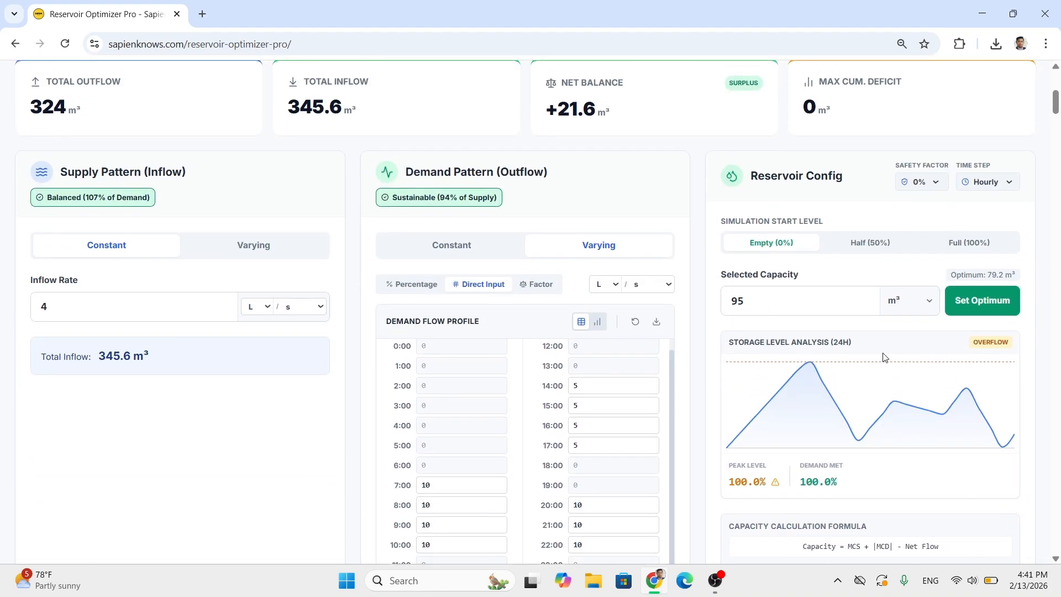
# - Compare the maximum cumulative deficit in the capacity calculation formula with the deficit column of the mass curve table
pyautogui.scroll(-10, 884, 359)
pyautogui.scroll(3, 964, 362)
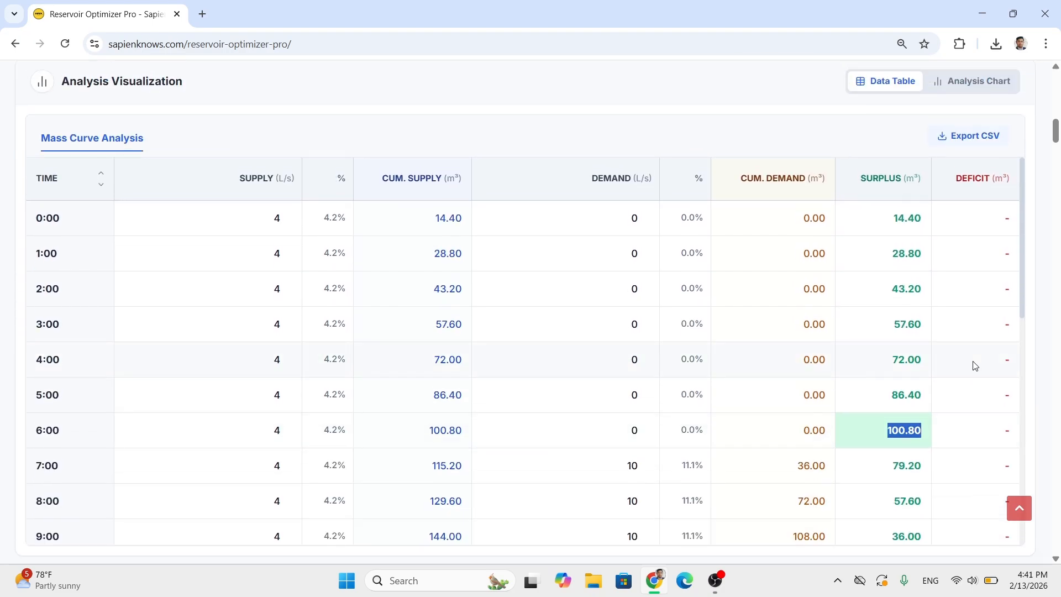
pyautogui.scroll(-10, 974, 365)
pyautogui.scroll(15, 961, 372)
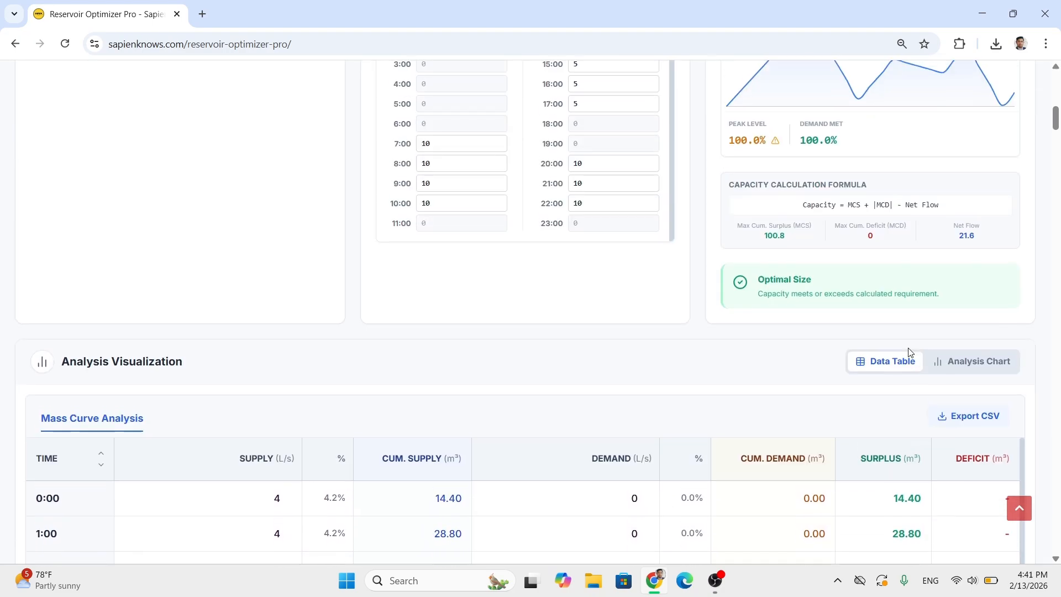
pyautogui.scroll(2, 909, 351)
pyautogui.moveTo(835, 360); pyautogui.dragTo(971, 371)
pyautogui.click(951, 365)
pyautogui.scroll(-10, 1036, 356)
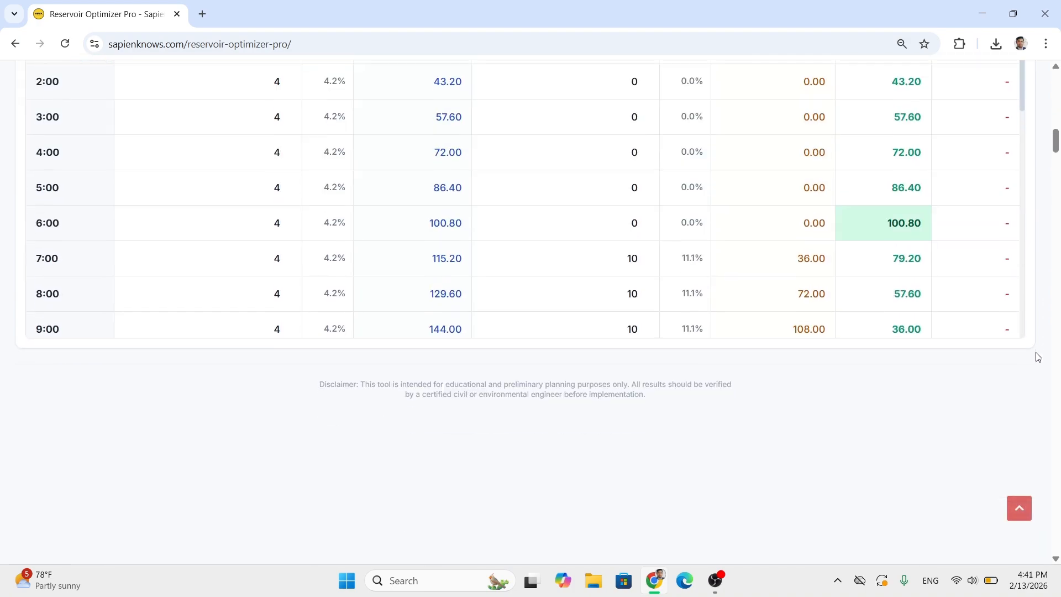
# - Compare the formula's net flow with the total cumulative supply and demand in the mass curve table, and review the capacity formula
pyautogui.scroll(-8, 623, 231)
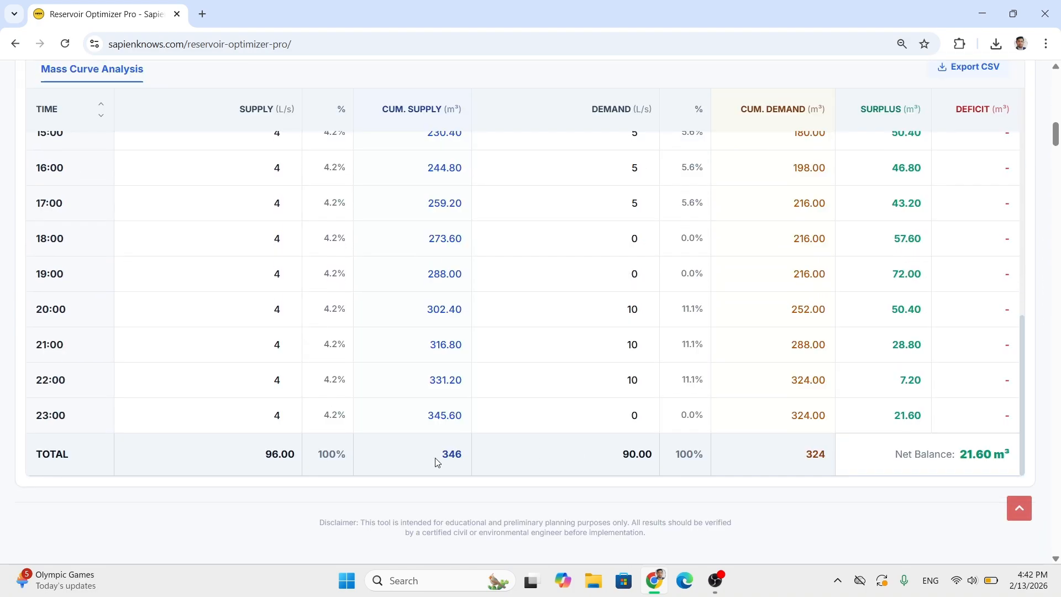
pyautogui.moveTo(440, 458); pyautogui.dragTo(466, 455)
pyautogui.moveTo(794, 455); pyautogui.dragTo(827, 457)
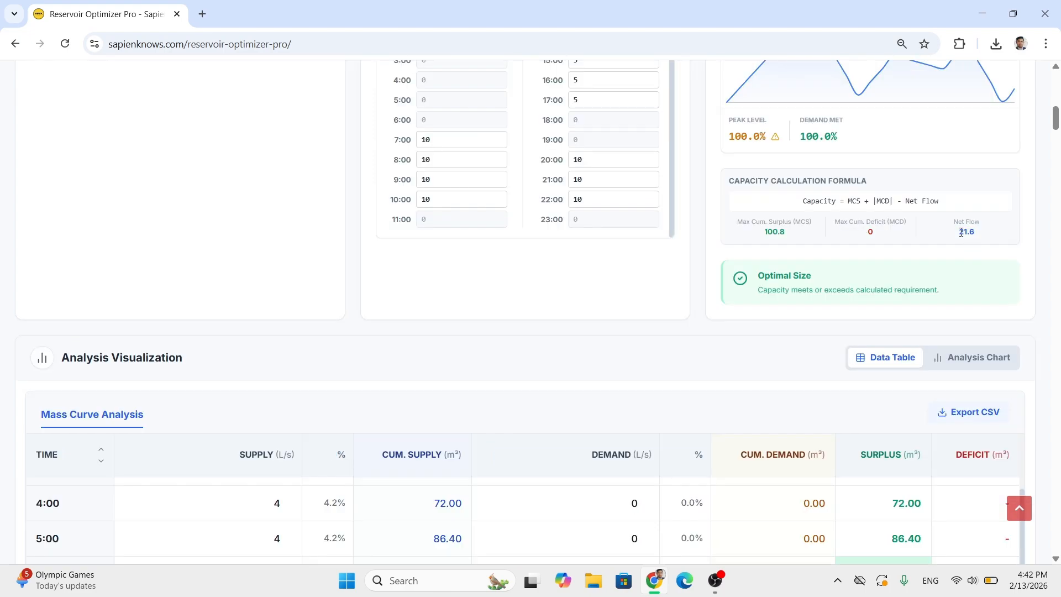
pyautogui.moveTo(958, 222); pyautogui.dragTo(980, 229)
pyautogui.click(975, 233)
pyautogui.doubleClick(975, 234)
pyautogui.scroll(-15, 824, 288)
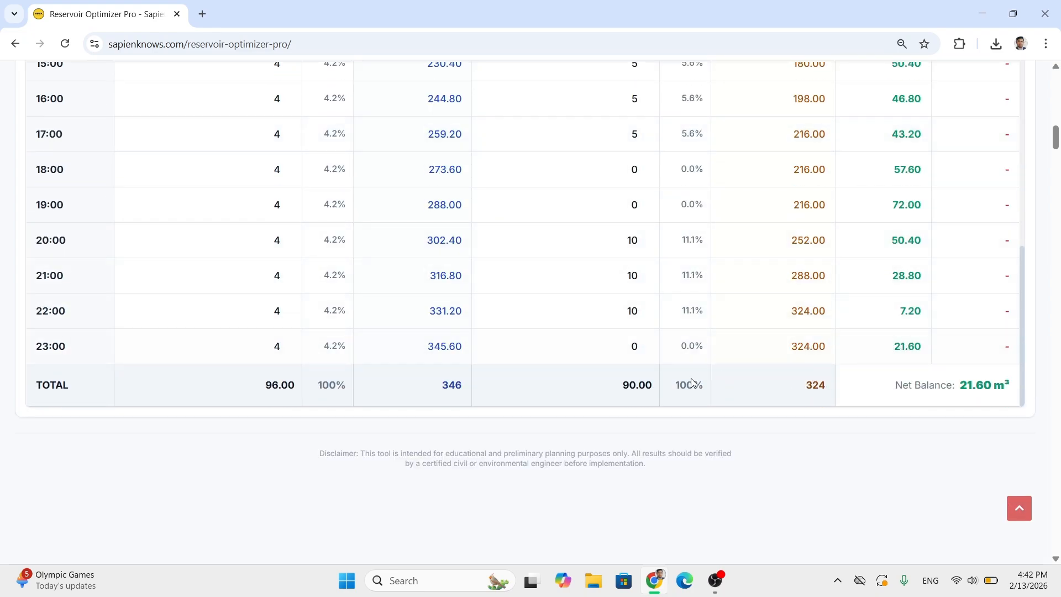
pyautogui.moveTo(807, 387); pyautogui.dragTo(831, 384)
pyautogui.scroll(10, 1001, 316)
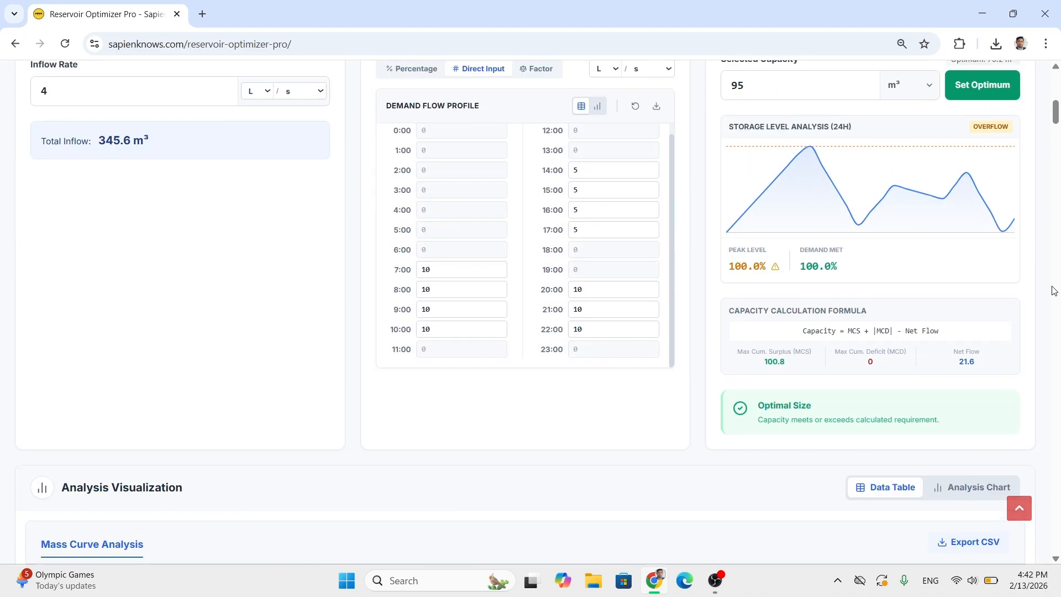
pyautogui.moveTo(949, 370); pyautogui.dragTo(978, 372)
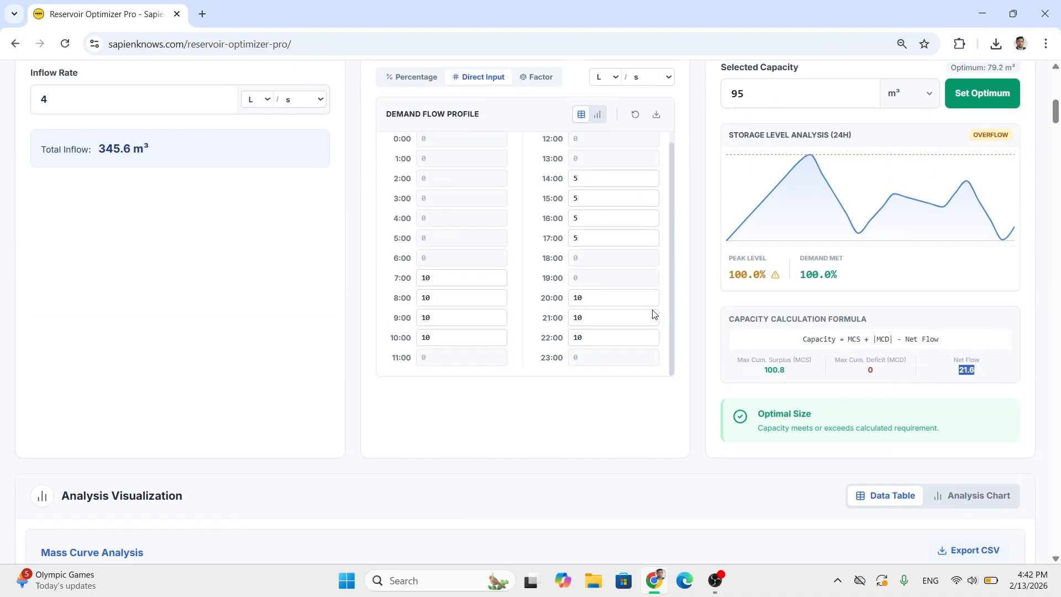
pyautogui.scroll(1, 699, 289)
pyautogui.moveTo(803, 410); pyautogui.dragTo(837, 408)
pyautogui.click(705, 334)
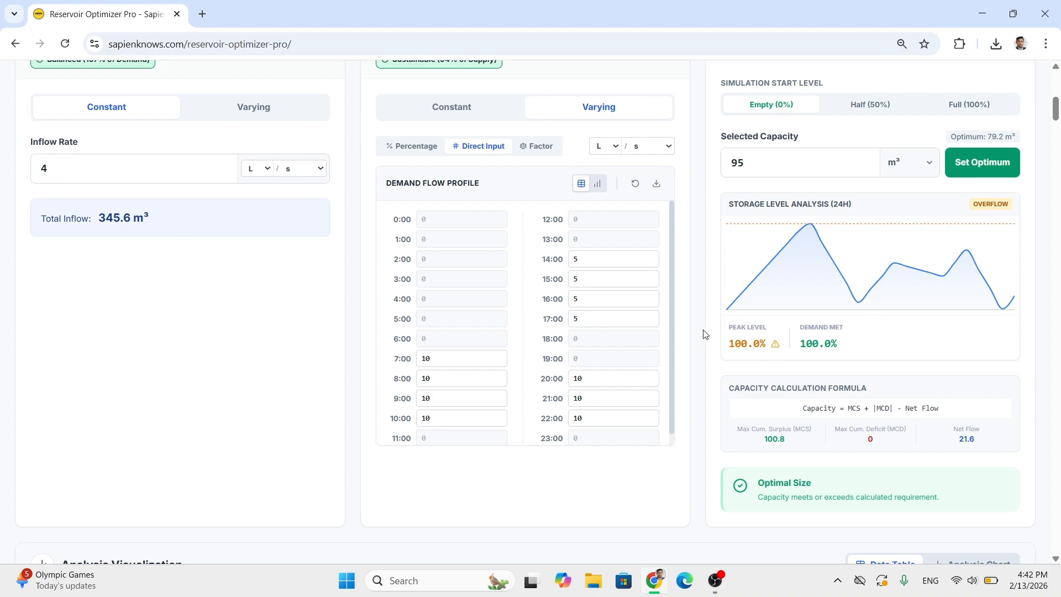
# - Review the available time step options in the reservoir configuration without changing the selection
pyautogui.scroll(1, 705, 334)
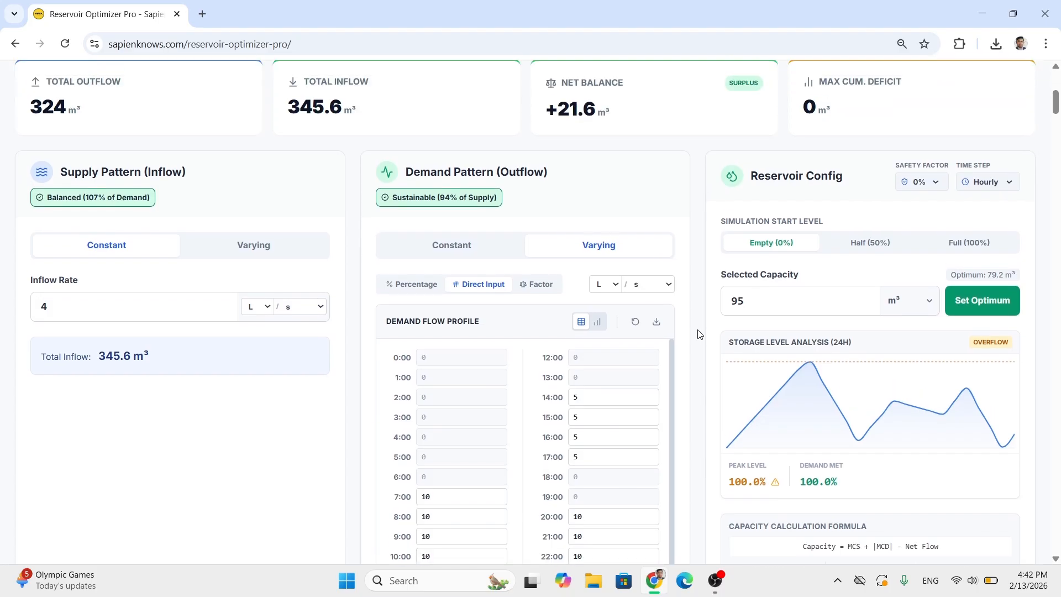
pyautogui.scroll(1, 688, 296)
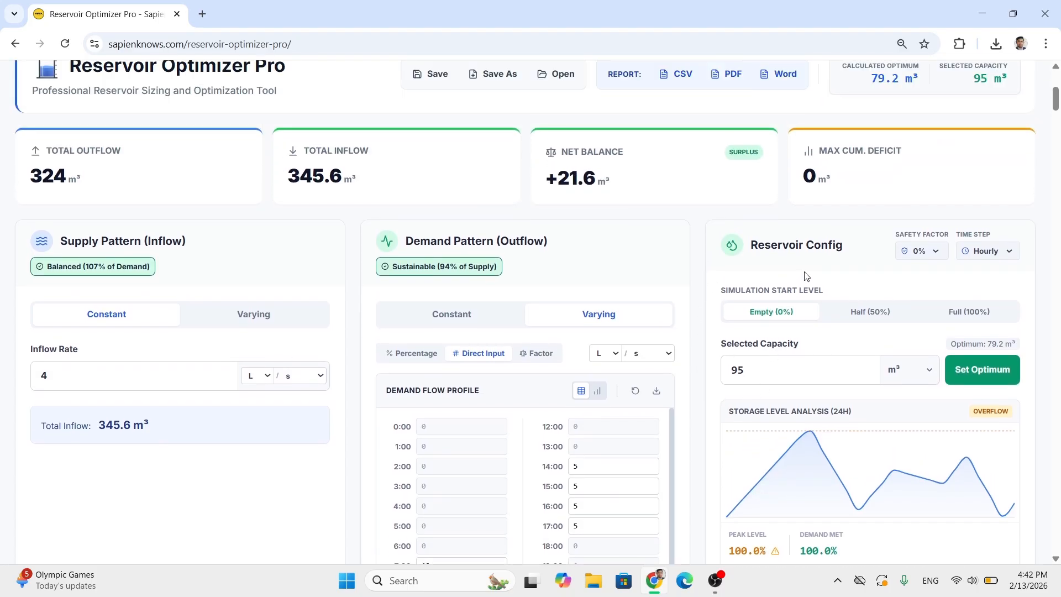
pyautogui.click(982, 251)
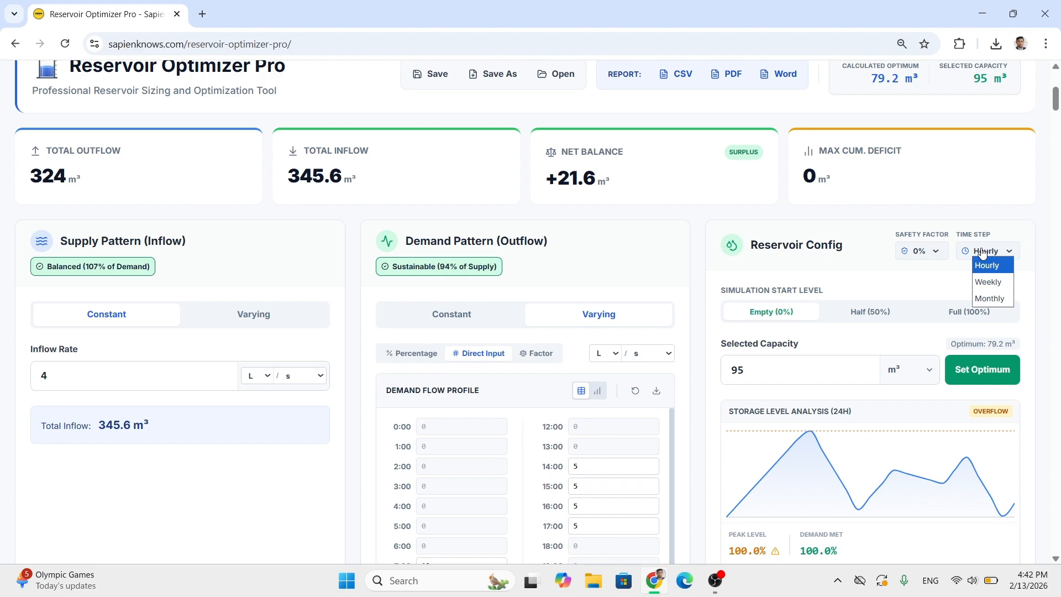
pyautogui.scroll(1, 702, 226)
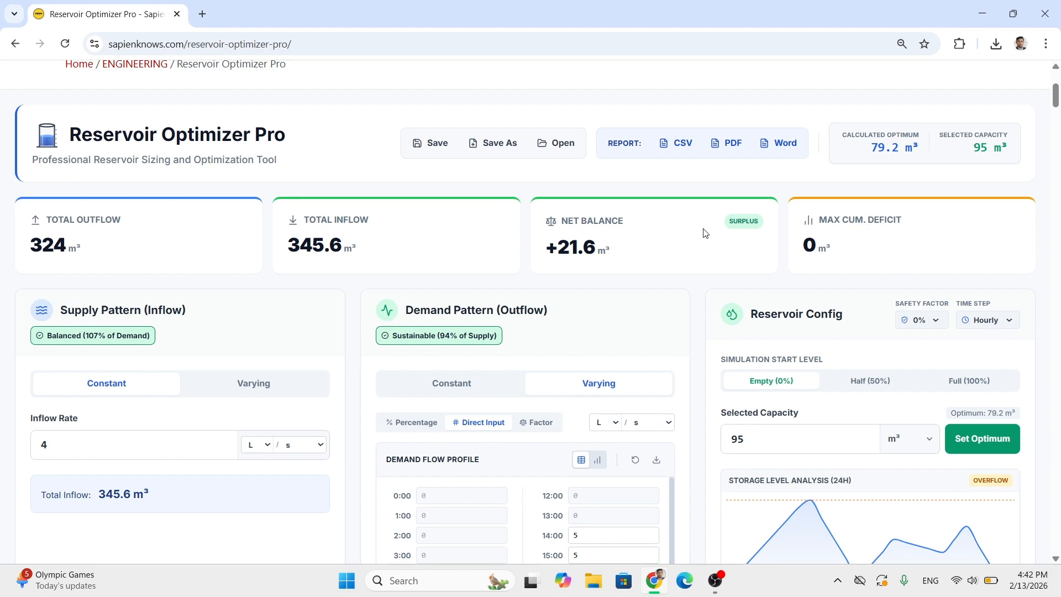
# - Save the project on the Desktop as "gravity Nepal 1 Scheme" in JSON Project File format and reopen that file
pyautogui.click(443, 145)
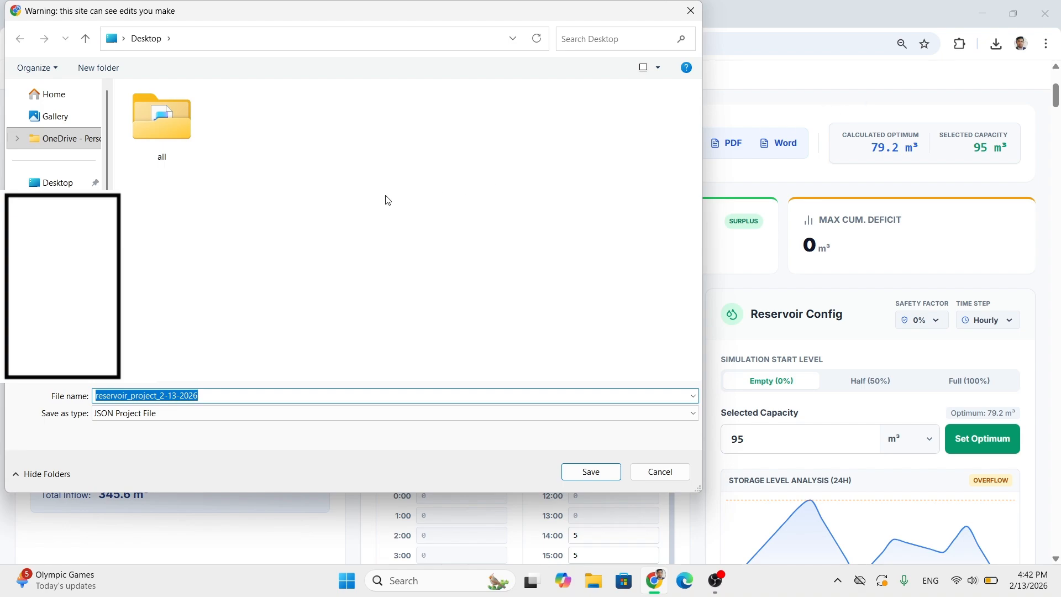
pyautogui.click(179, 396)
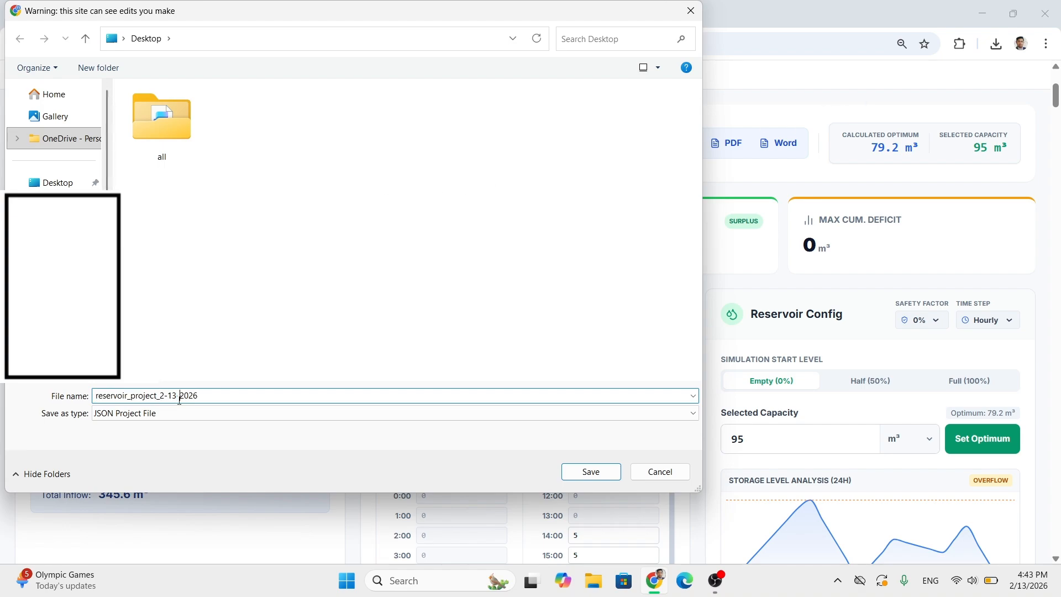
pyautogui.moveTo(196, 398); pyautogui.dragTo(90, 393)
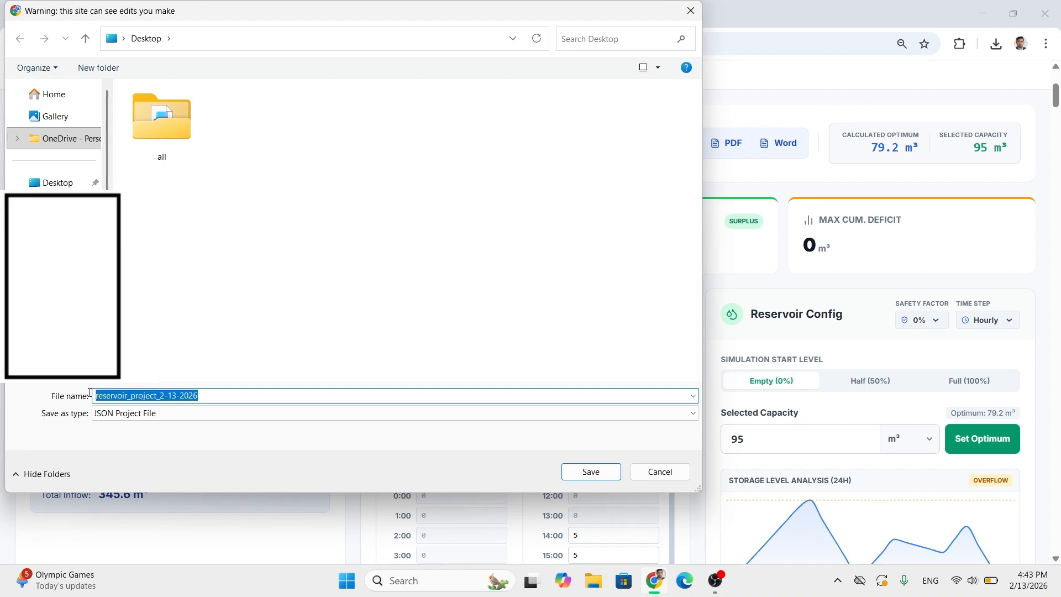
pyautogui.write('gravity Nepal 1 Scheme')
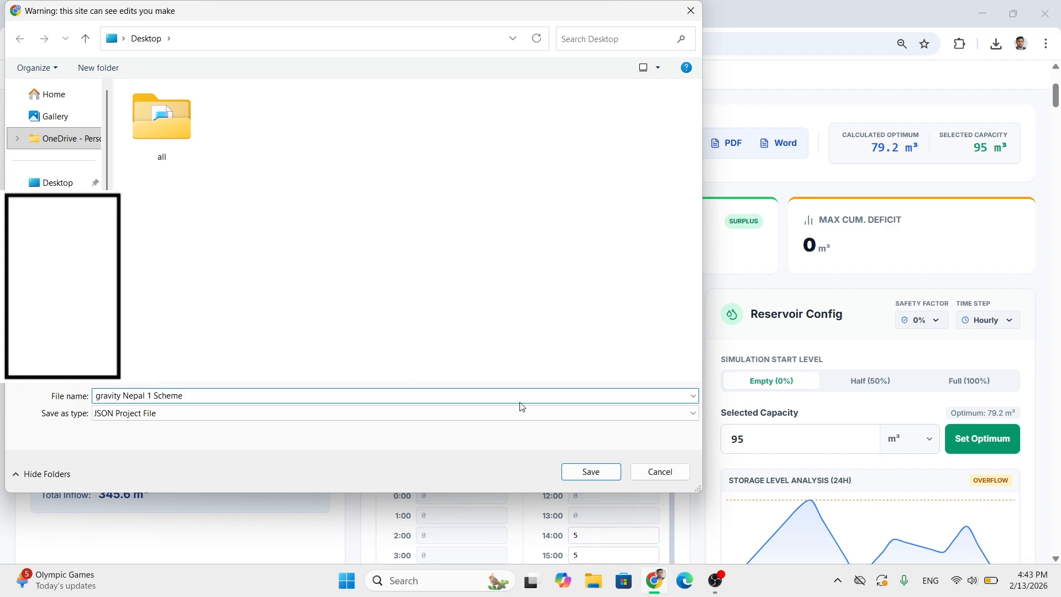
pyautogui.click(591, 473)
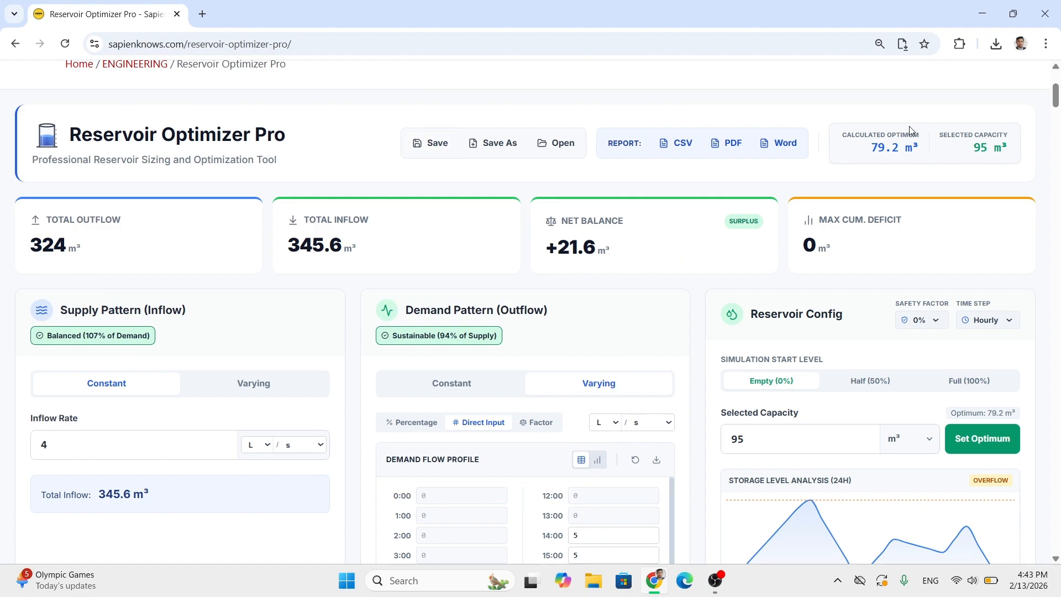
pyautogui.click(554, 150)
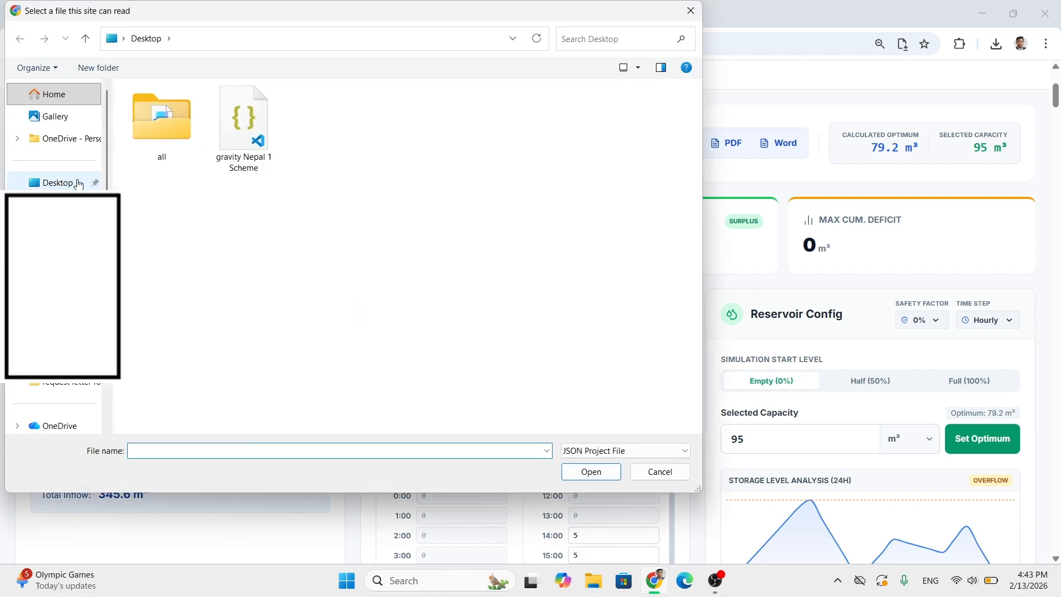
pyautogui.doubleClick(248, 153)
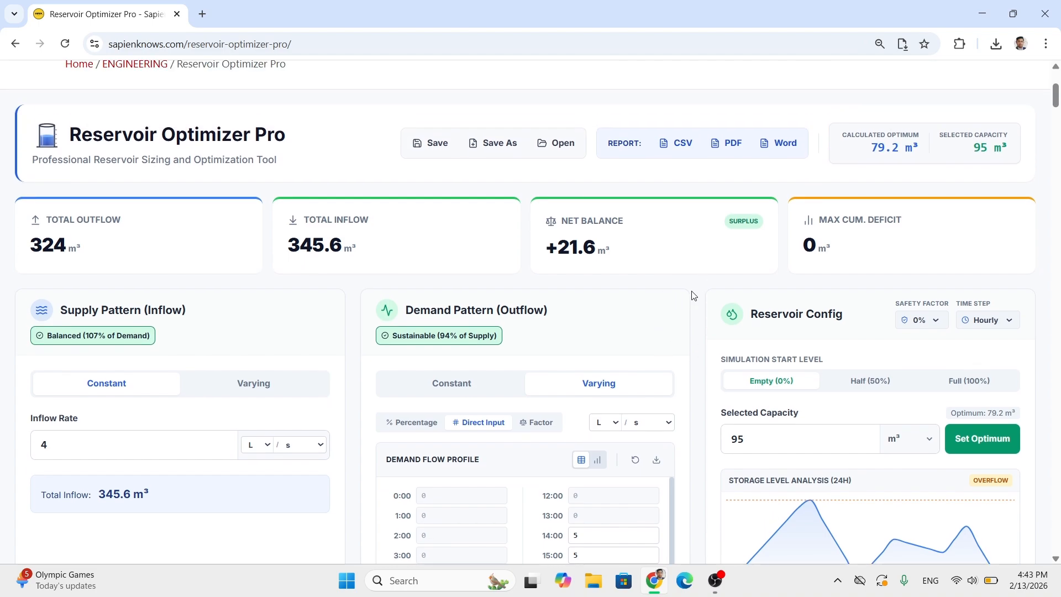
# - Export the reservoir analysis report as a PDF and open the downloaded file
pyautogui.scroll(1, 694, 295)
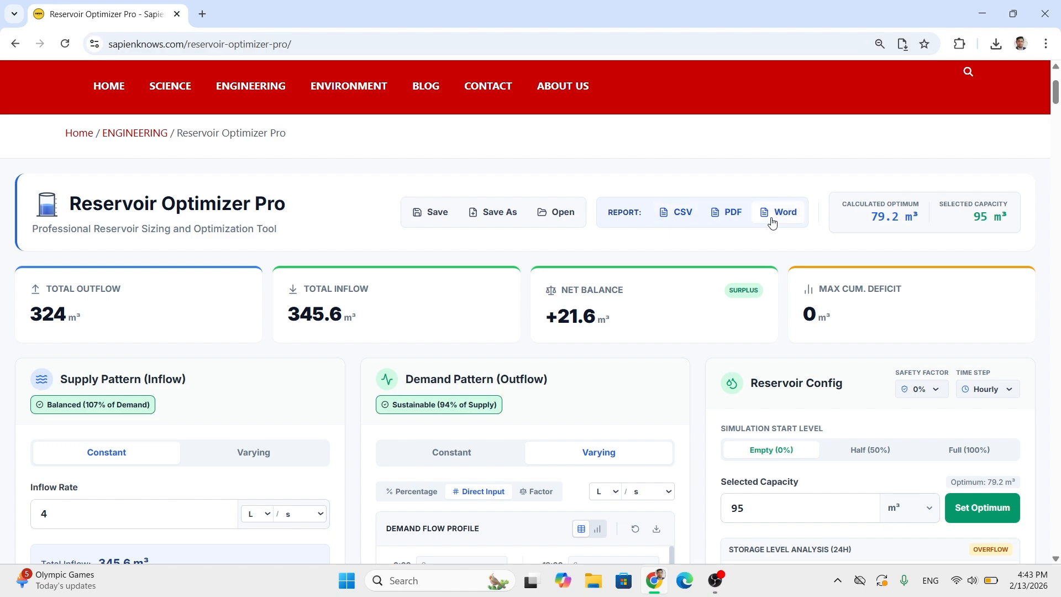
pyautogui.click(733, 213)
pyautogui.click(906, 81)
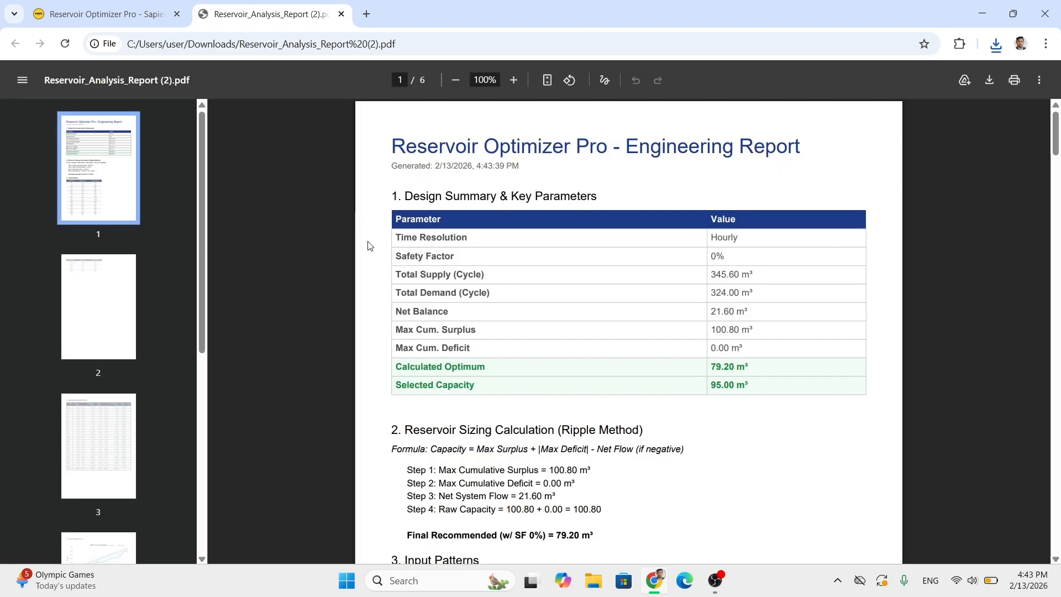
# - Examine the report's Design Summary & Key Parameters and Reservoir Sizing Calculation (Ripple Method) sections
pyautogui.moveTo(459, 198); pyautogui.dragTo(612, 199)
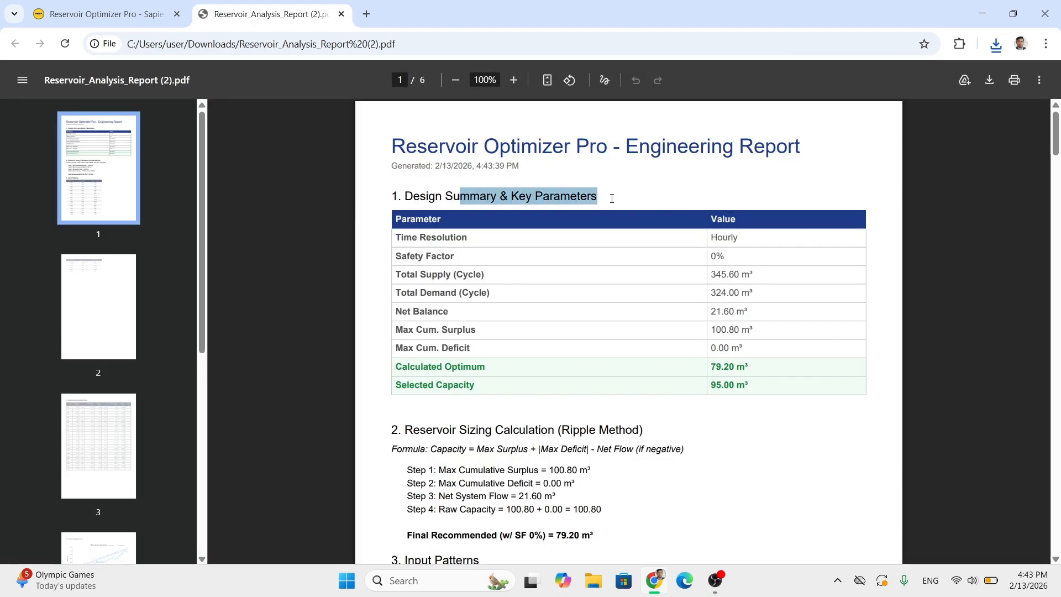
pyautogui.click(379, 254)
pyautogui.scroll(-1, 373, 336)
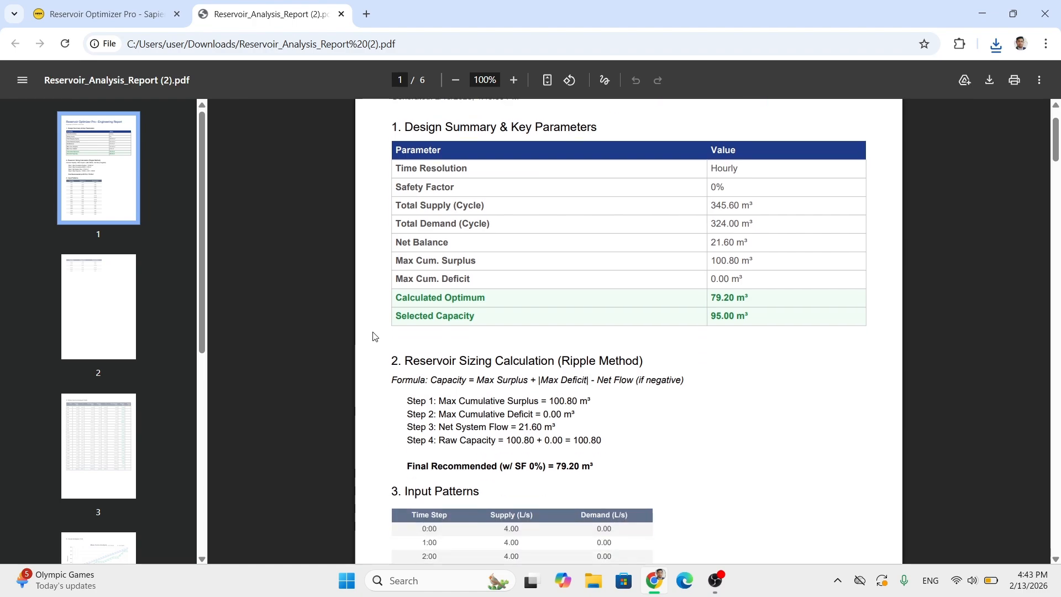
pyautogui.moveTo(404, 359); pyautogui.dragTo(635, 363)
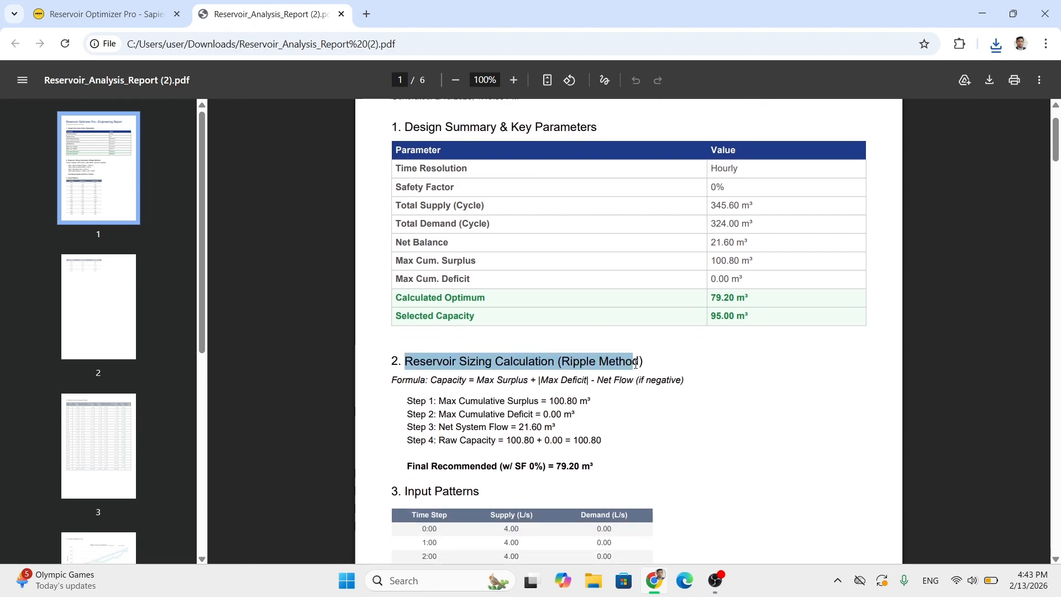
# - Examine the report's Input Patterns section, checking the hourly supply and demand columns across both pages
pyautogui.scroll(-3, 356, 406)
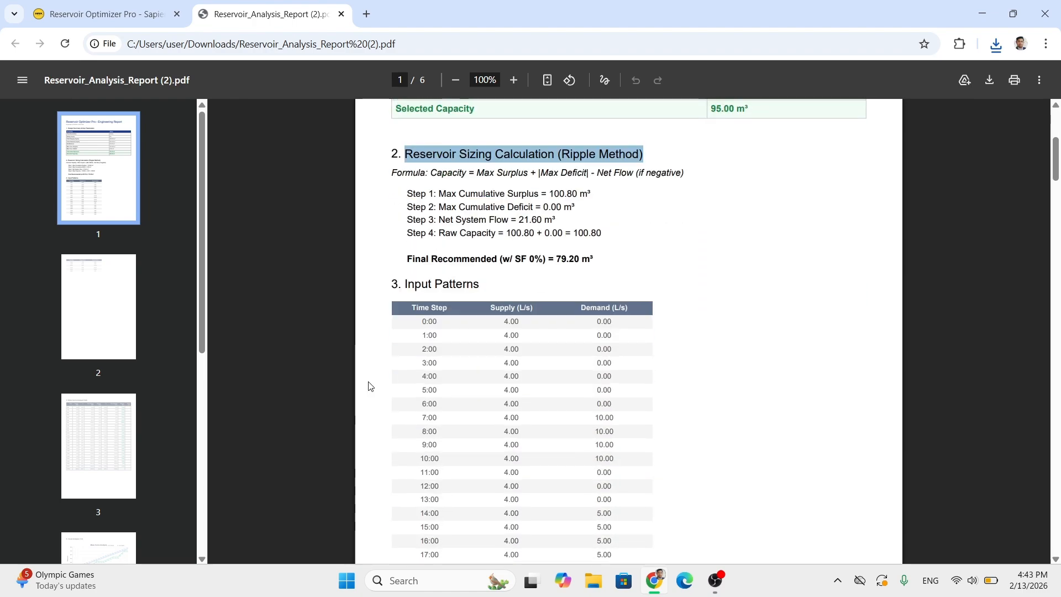
pyautogui.scroll(-1, 390, 285)
pyautogui.moveTo(414, 216); pyautogui.dragTo(463, 216)
pyautogui.scroll(-1, 469, 250)
pyautogui.scroll(-8, 468, 249)
pyautogui.scroll(2, 433, 303)
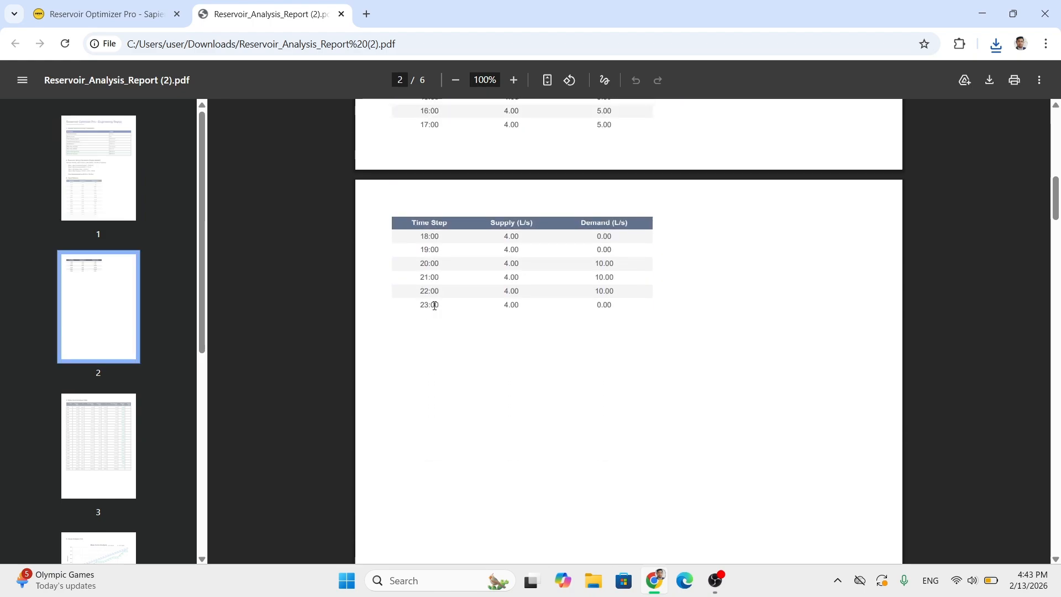
pyautogui.scroll(-3, 430, 304)
pyautogui.scroll(-6, 438, 308)
pyautogui.scroll(8, 439, 309)
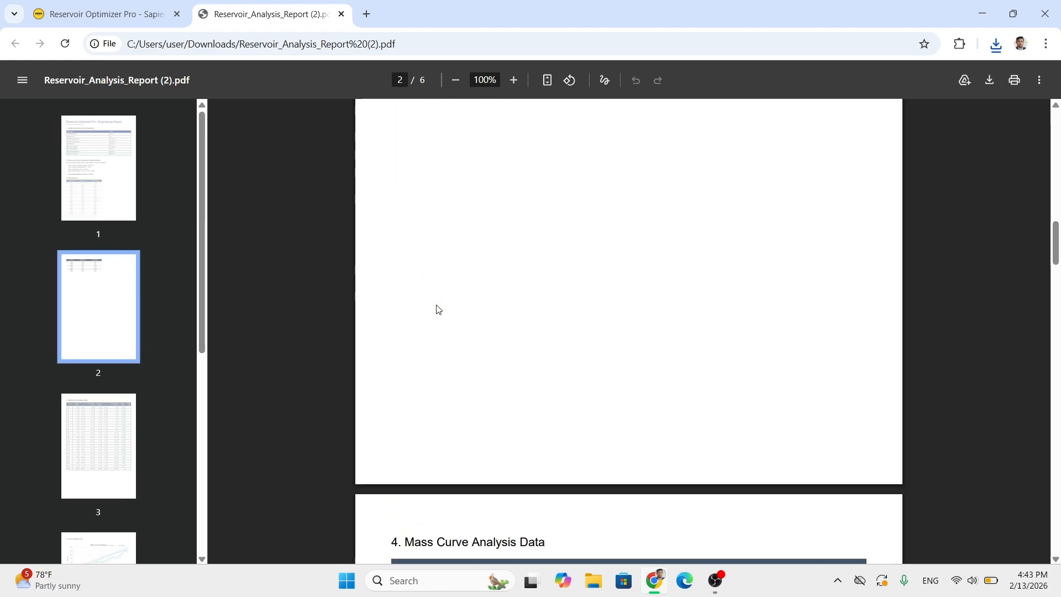
pyautogui.scroll(10, 440, 309)
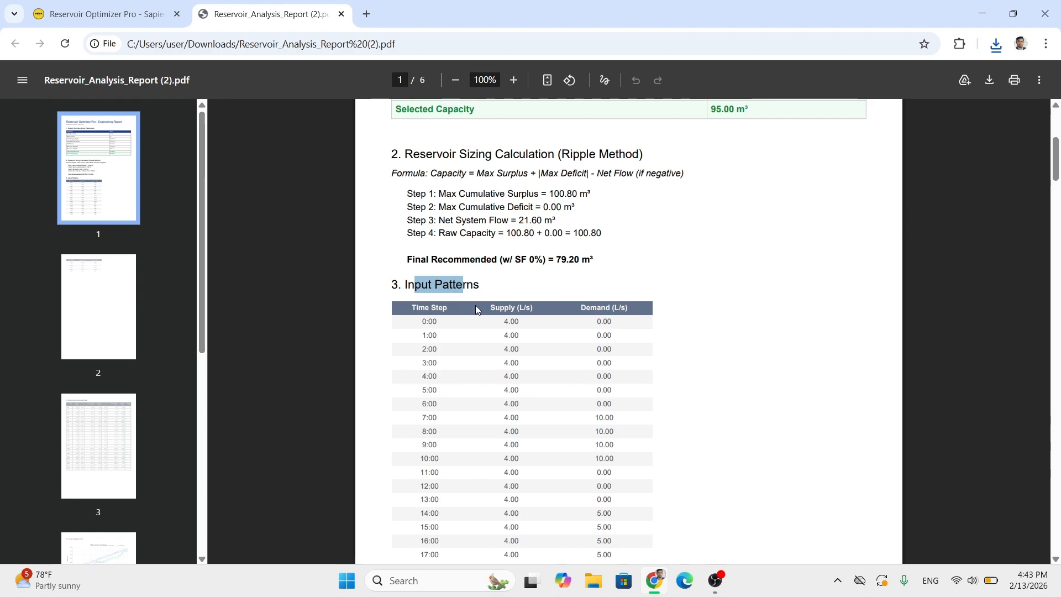
pyautogui.click(460, 309)
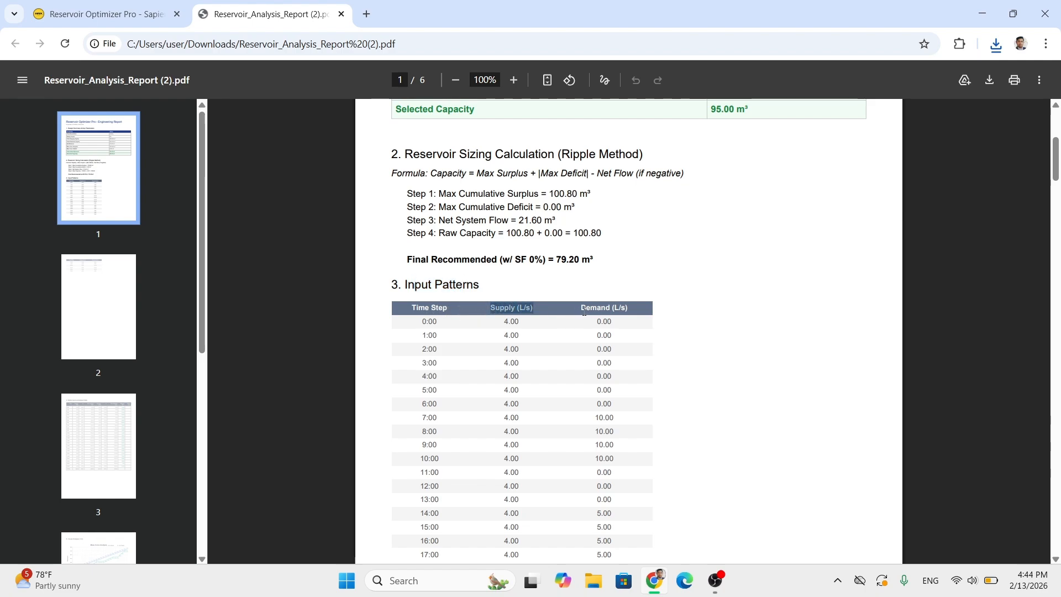
pyautogui.moveTo(584, 311); pyautogui.dragTo(629, 308)
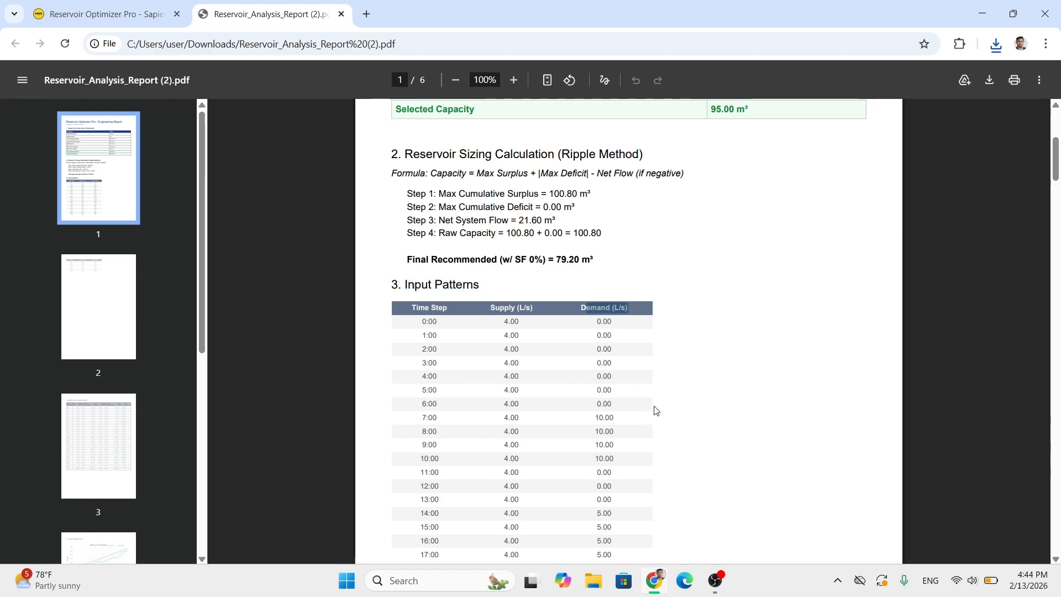
# - Examine the report's Mass Curve Analysis Data table and Visual Analysis charts for mass curve, tank storage level, flow rates and net flow
pyautogui.scroll(-20, 656, 409)
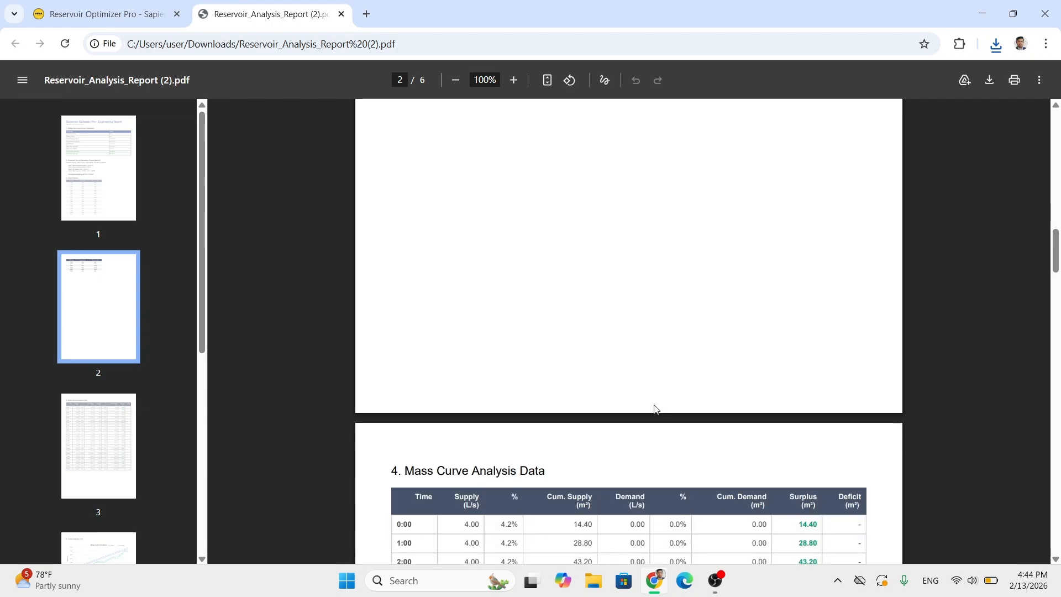
pyautogui.scroll(-1, 543, 345)
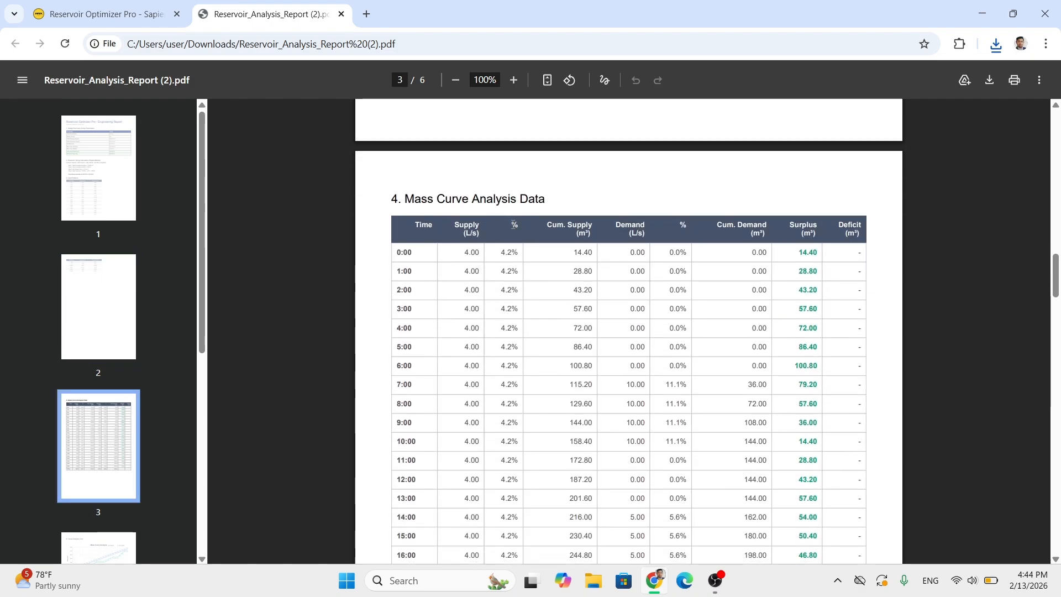
pyautogui.scroll(-10, 623, 267)
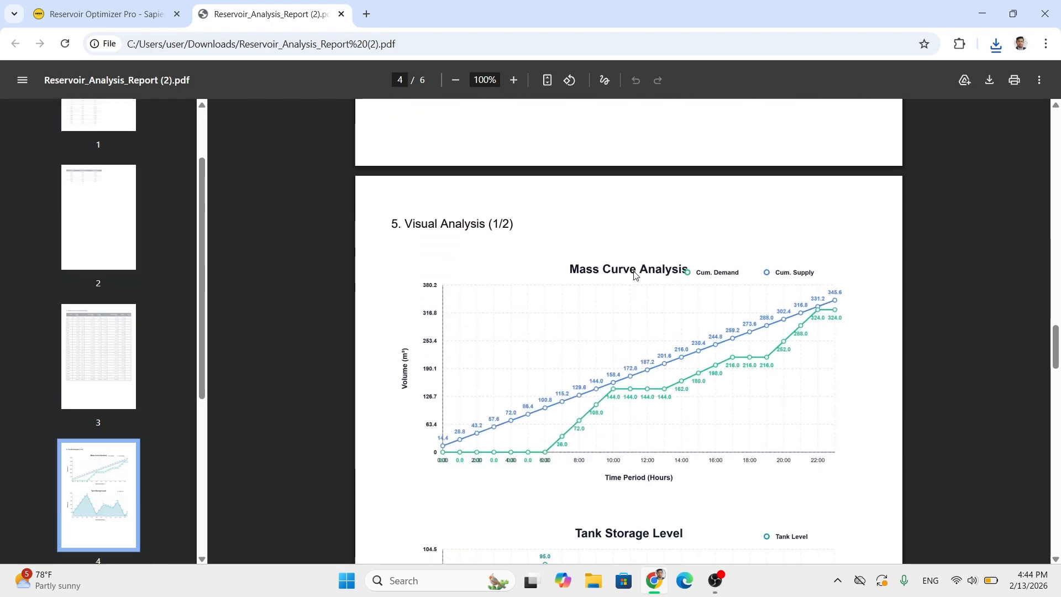
pyautogui.scroll(-1, 635, 275)
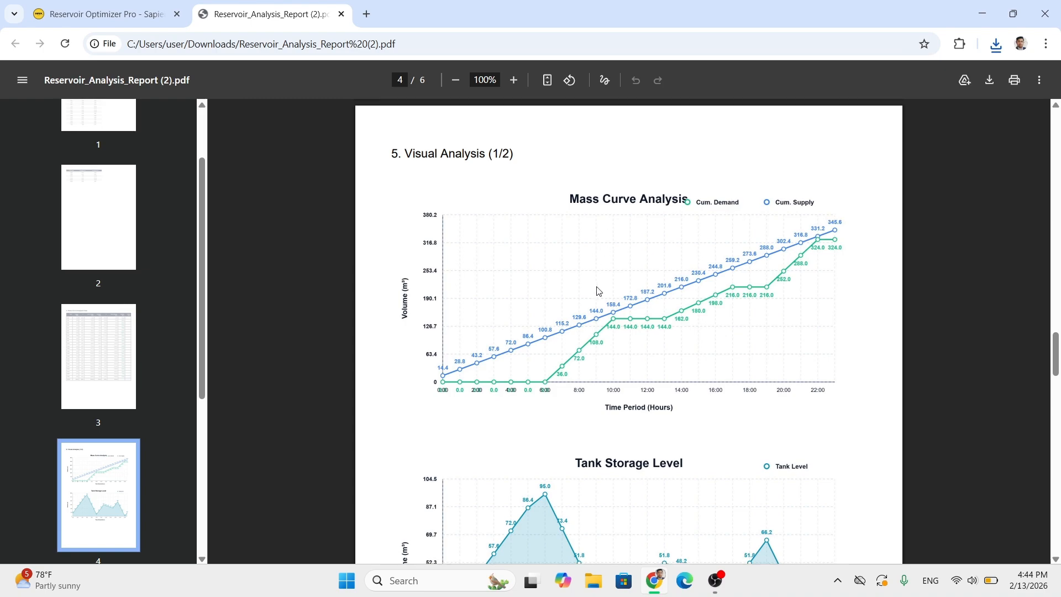
pyautogui.scroll(-2, 598, 291)
pyautogui.scroll(-9, 668, 369)
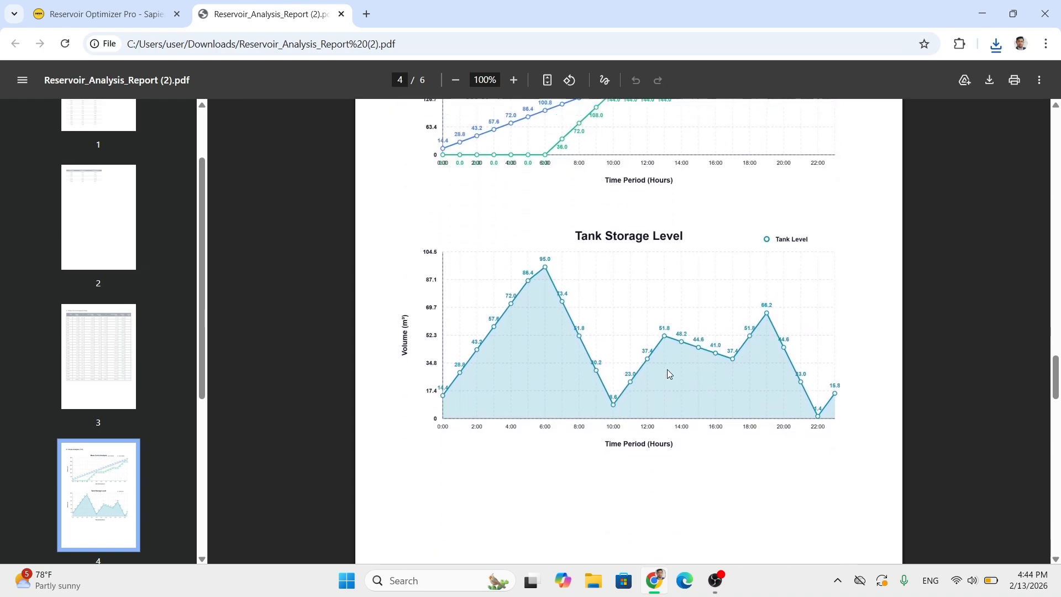
pyautogui.scroll(-8, 669, 372)
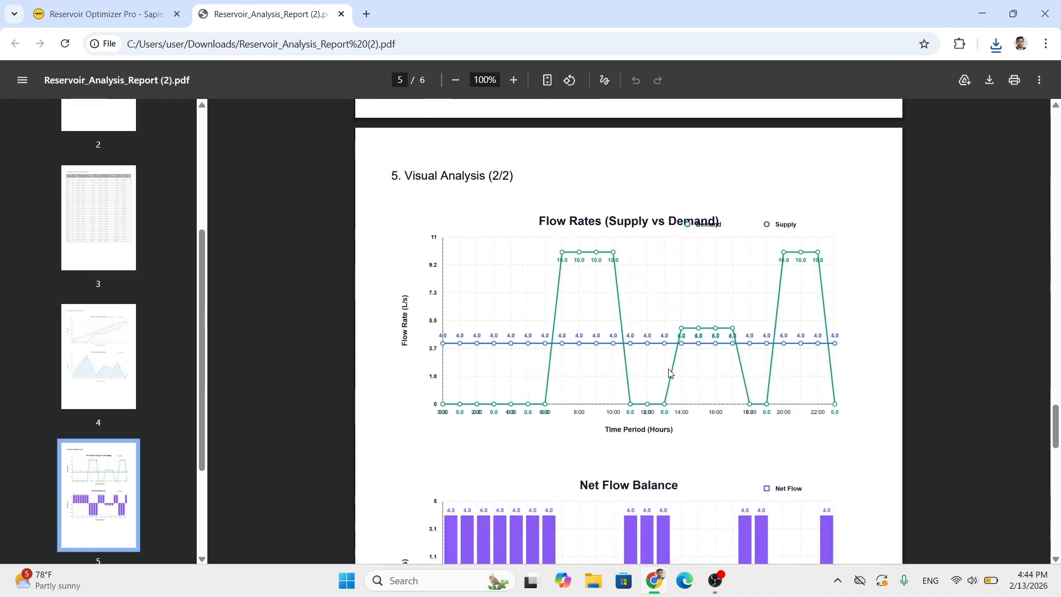
# - Examine the report's Detailed Simulation Log, checking the hourly inflow, outflow, cumulative, surplus and tank level columns
pyautogui.scroll(-2, 668, 372)
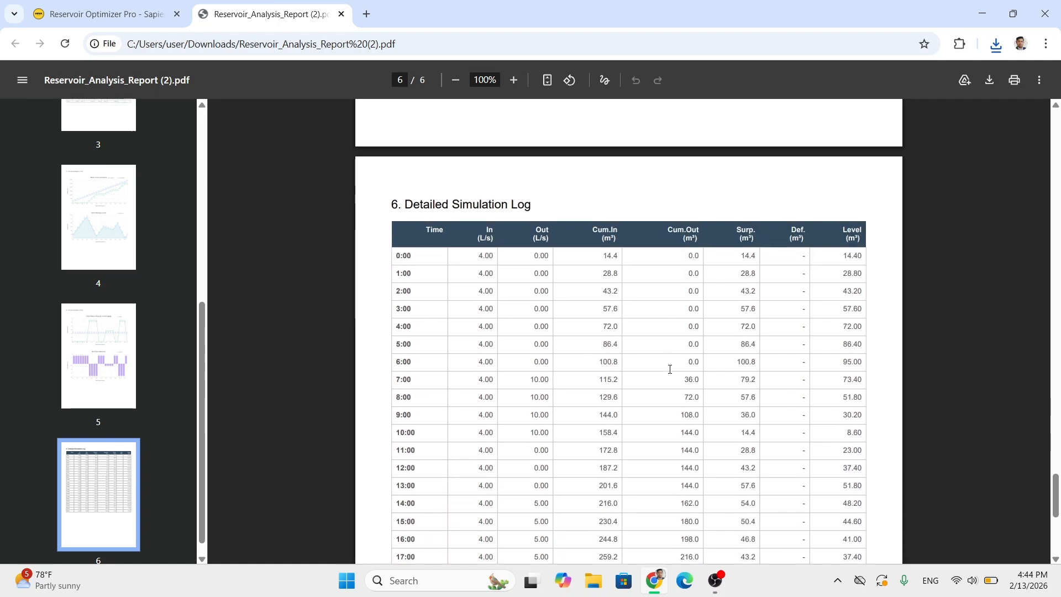
pyautogui.scroll(-5, 670, 370)
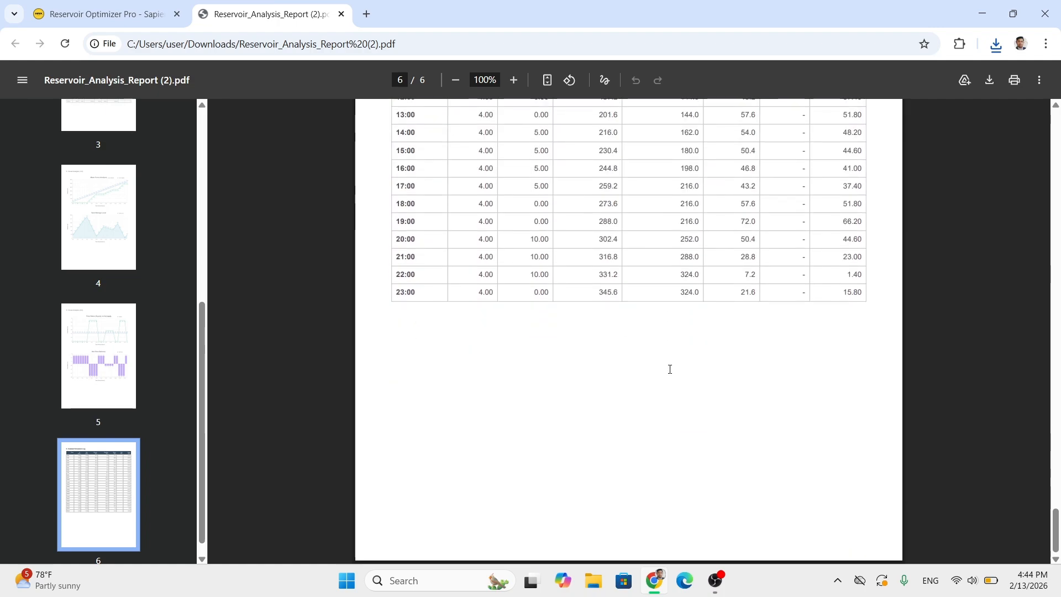
pyautogui.scroll(4, 670, 369)
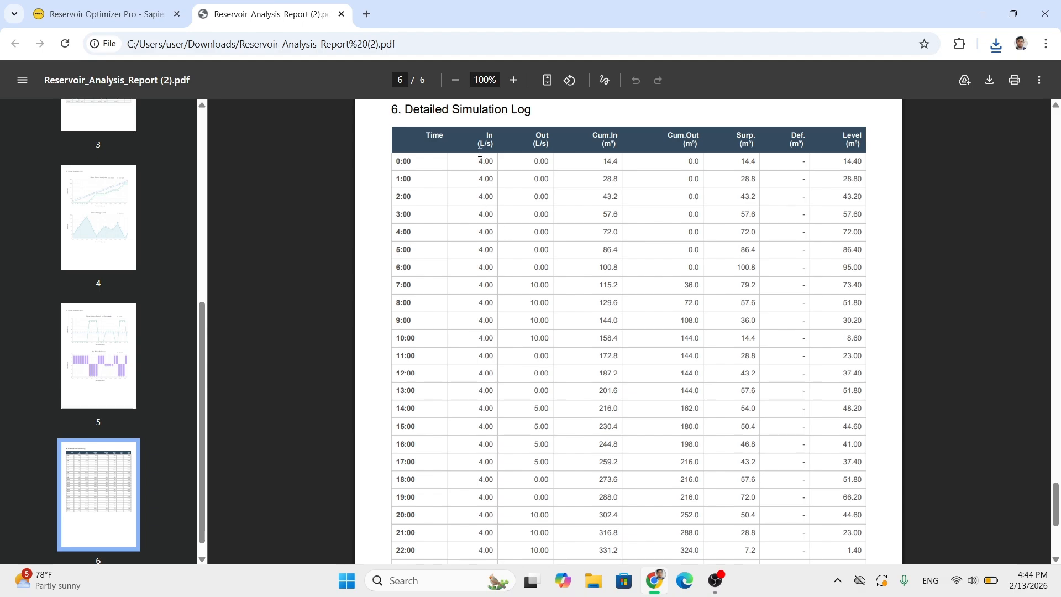
pyautogui.moveTo(399, 160); pyautogui.dragTo(812, 264)
pyautogui.click(849, 192)
pyautogui.moveTo(839, 163); pyautogui.dragTo(850, 530)
pyautogui.scroll(5, 608, 331)
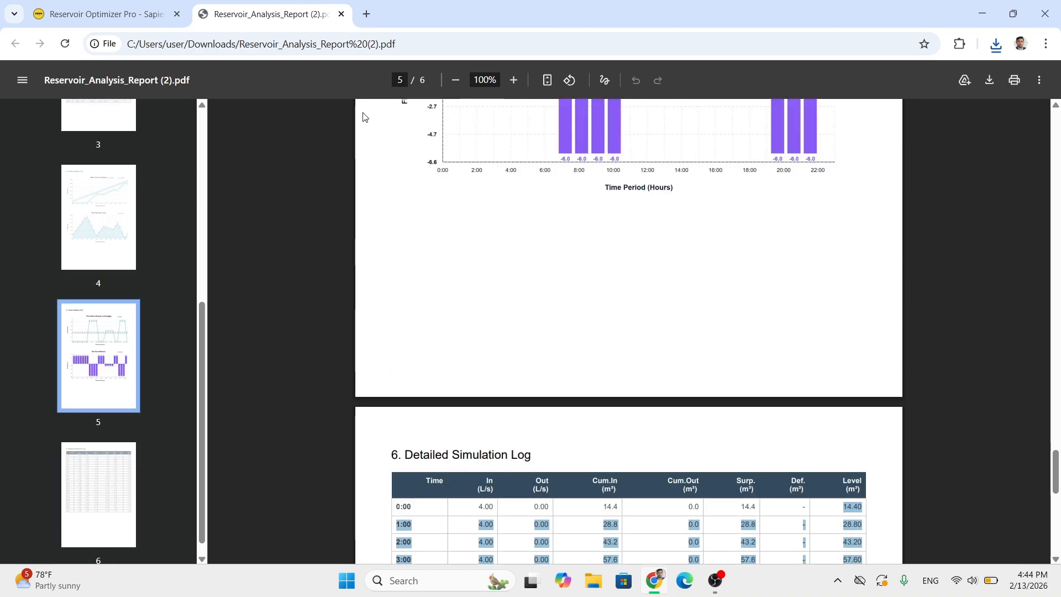
# - Export the analysis report to Word, enable editing and append "(Nepal Gravity Water Supply)" to the report title
pyautogui.click(105, 14)
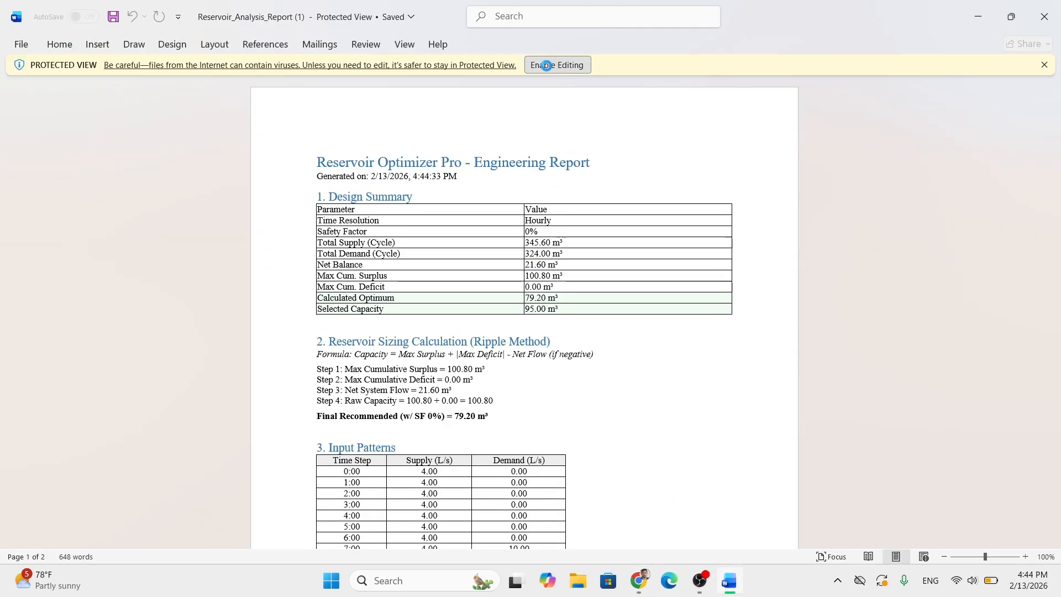
pyautogui.click(556, 67)
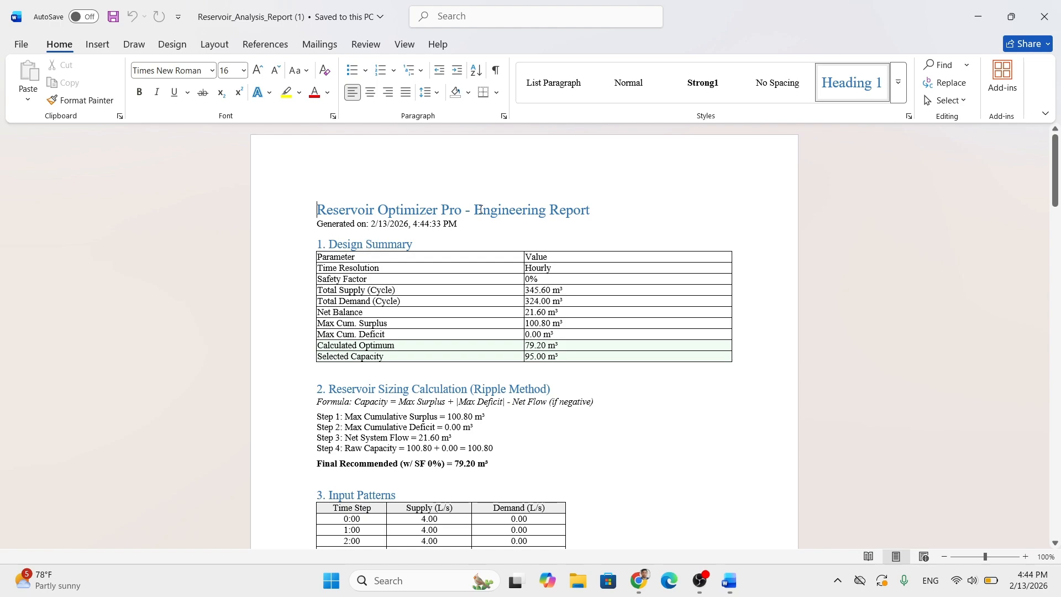
pyautogui.click(606, 209)
pyautogui.write('(Me')
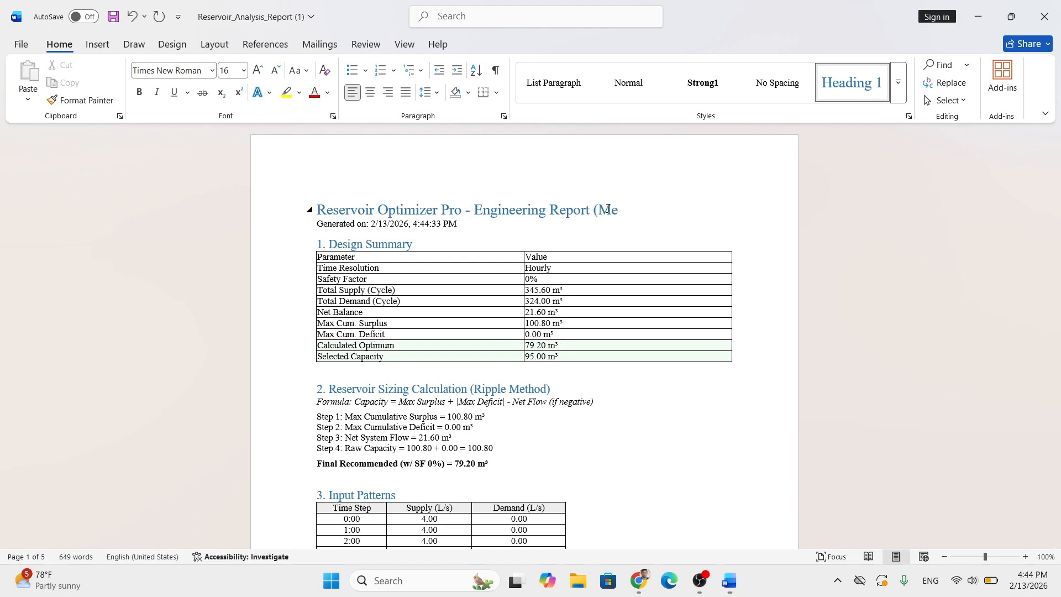
pyautogui.write('pal Gravity Water Suppluy')
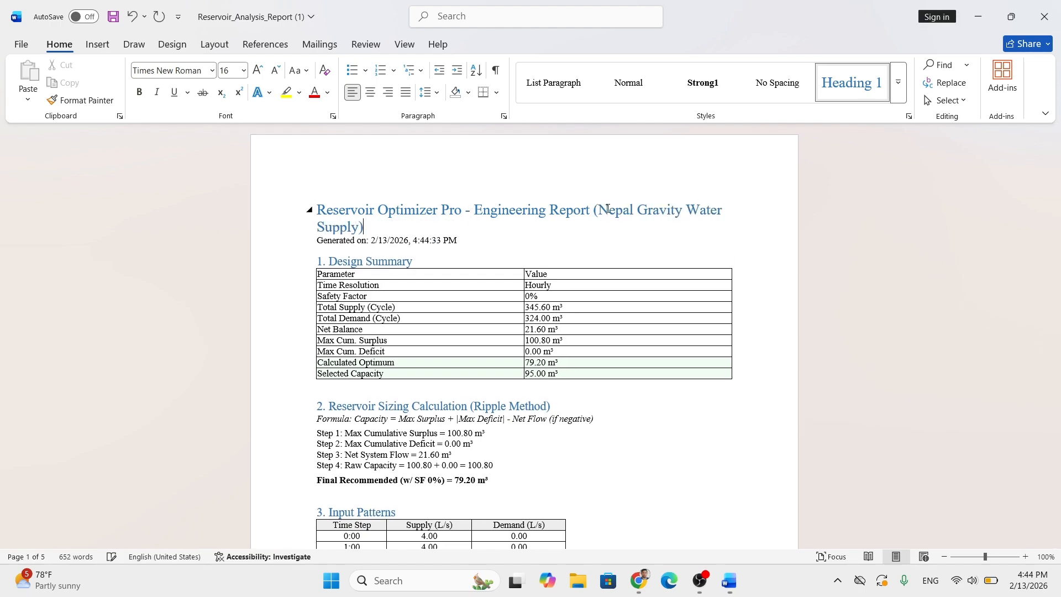
# - Review the Word report's mass curve table, Visual Analysis charts and Detailed Simulation Log
pyautogui.scroll(-10, 630, 317)
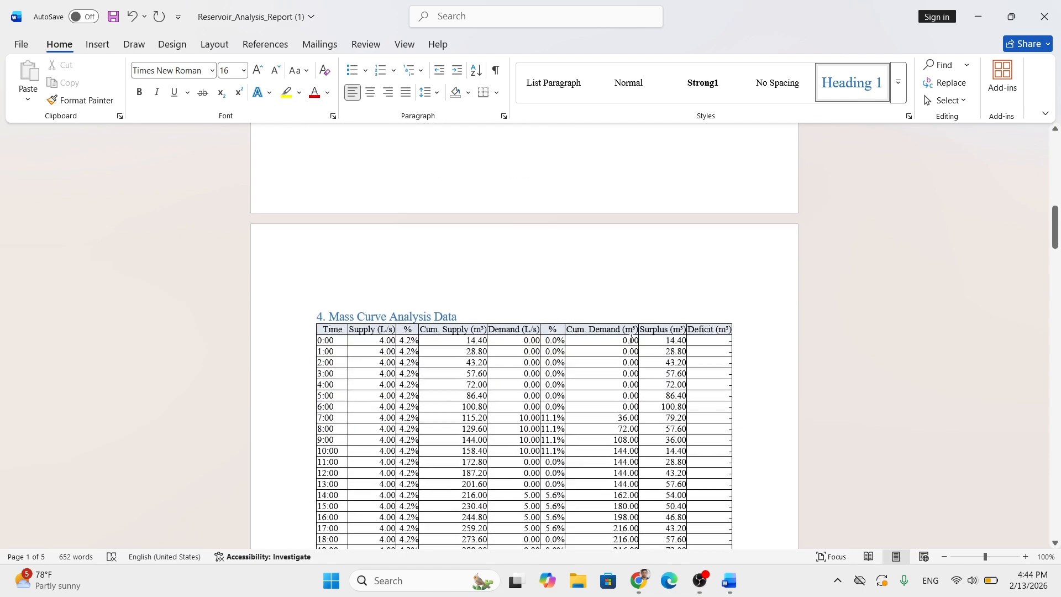
pyautogui.scroll(-15, 631, 338)
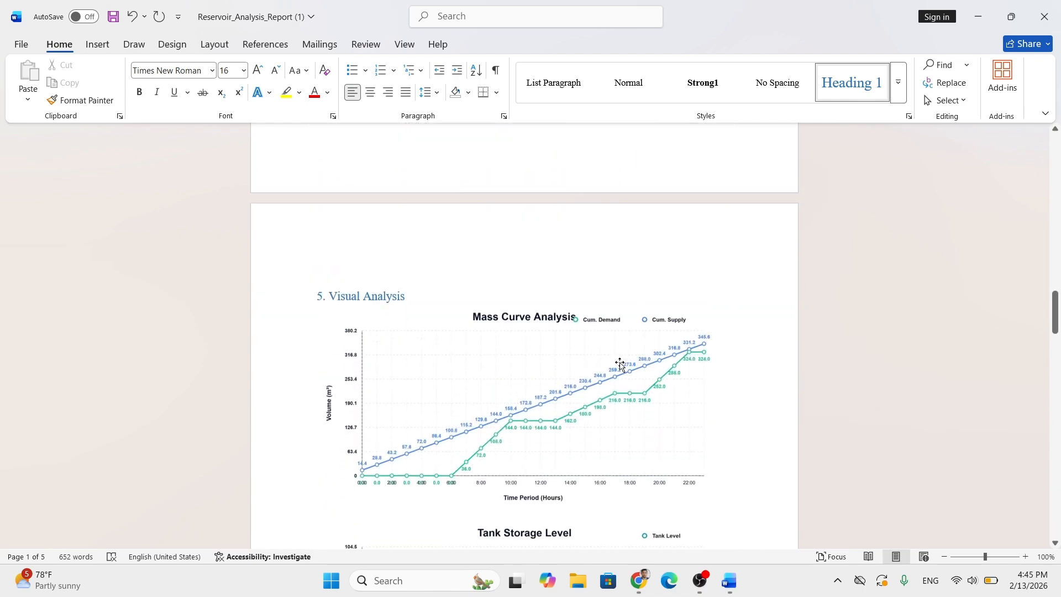
pyautogui.click(620, 365)
pyautogui.scroll(-15, 698, 326)
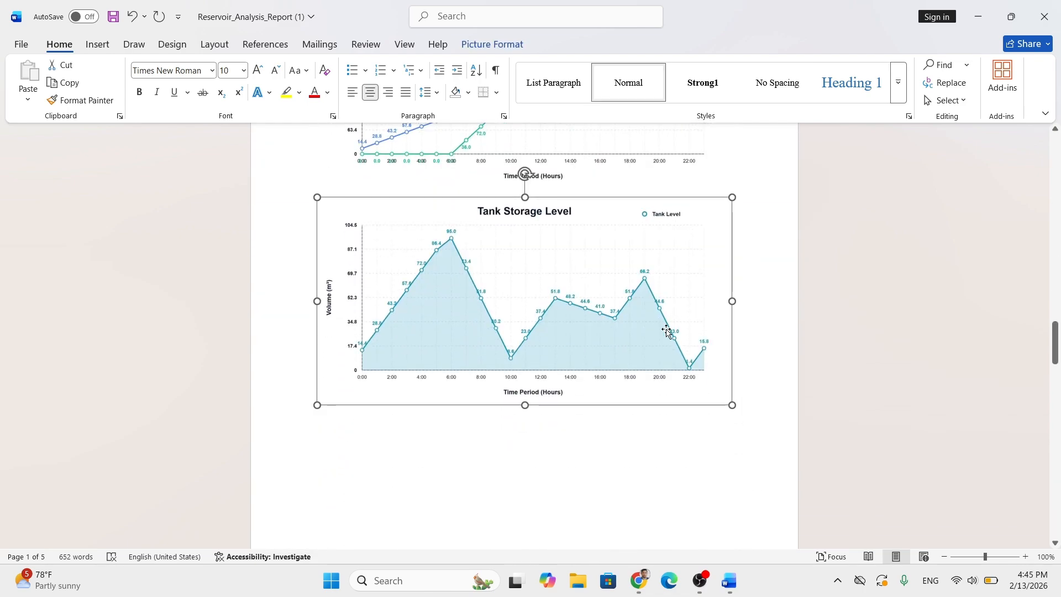
pyautogui.click(667, 330)
pyautogui.scroll(-10, 663, 354)
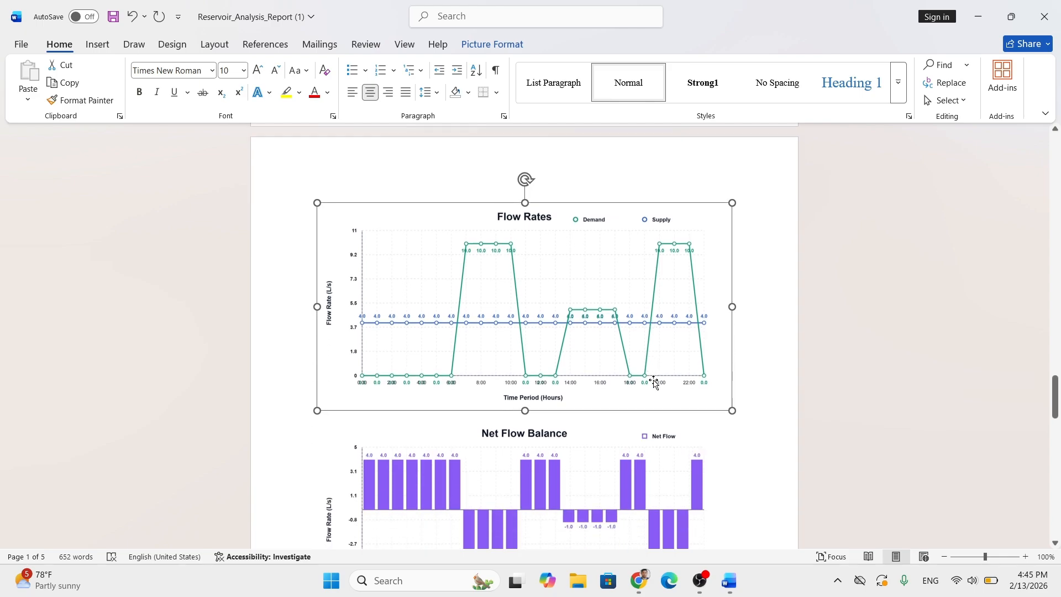
pyautogui.scroll(-9, 744, 308)
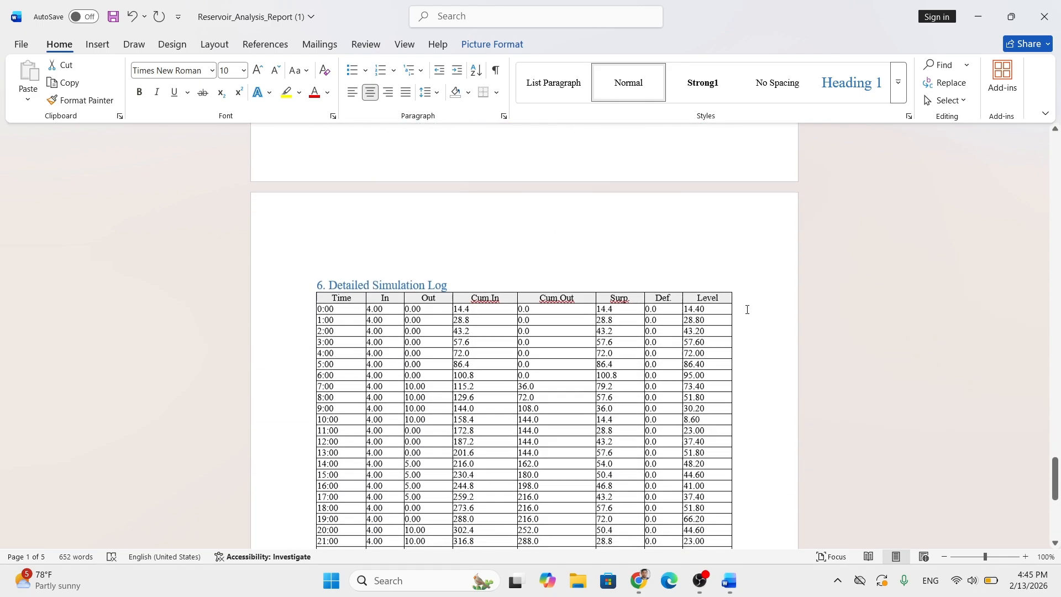
# - Return to Reservoir Optimizer Pro, export the report as CSV, and review the file in Excel before closing it
pyautogui.click(972, 28)
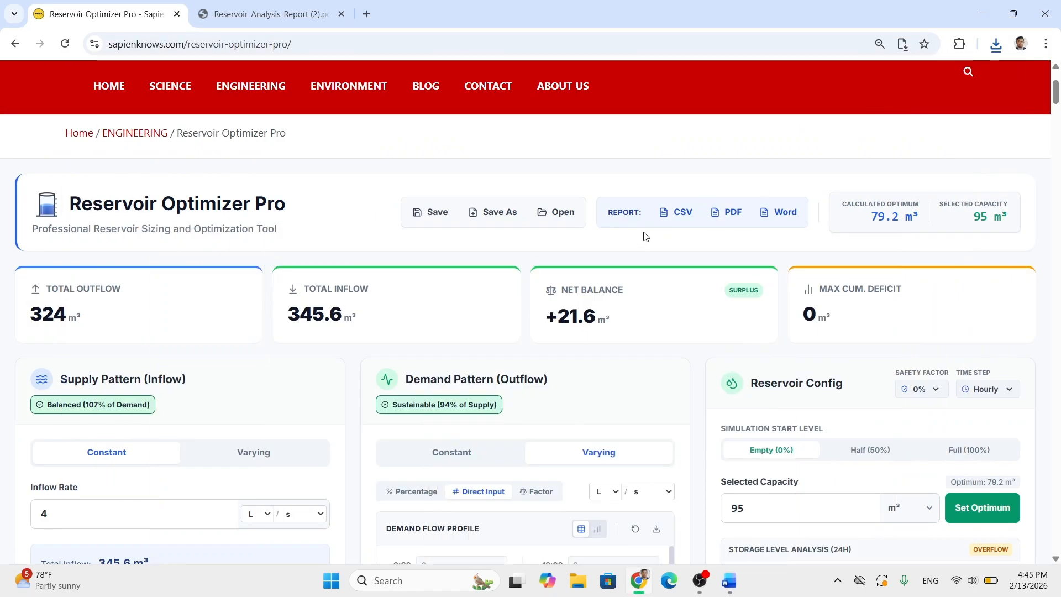
pyautogui.click(671, 212)
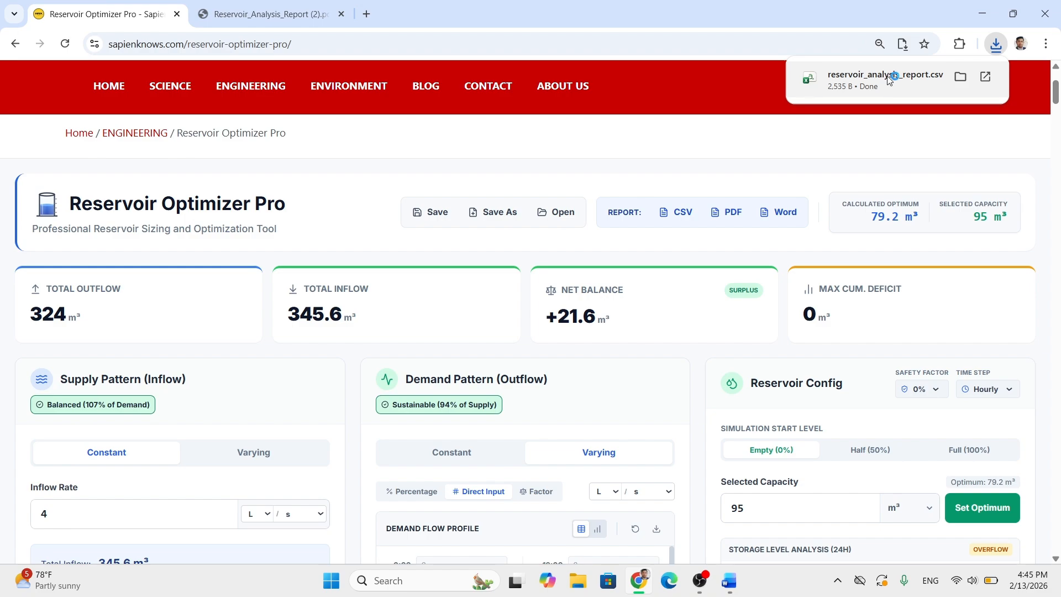
pyautogui.click(885, 77)
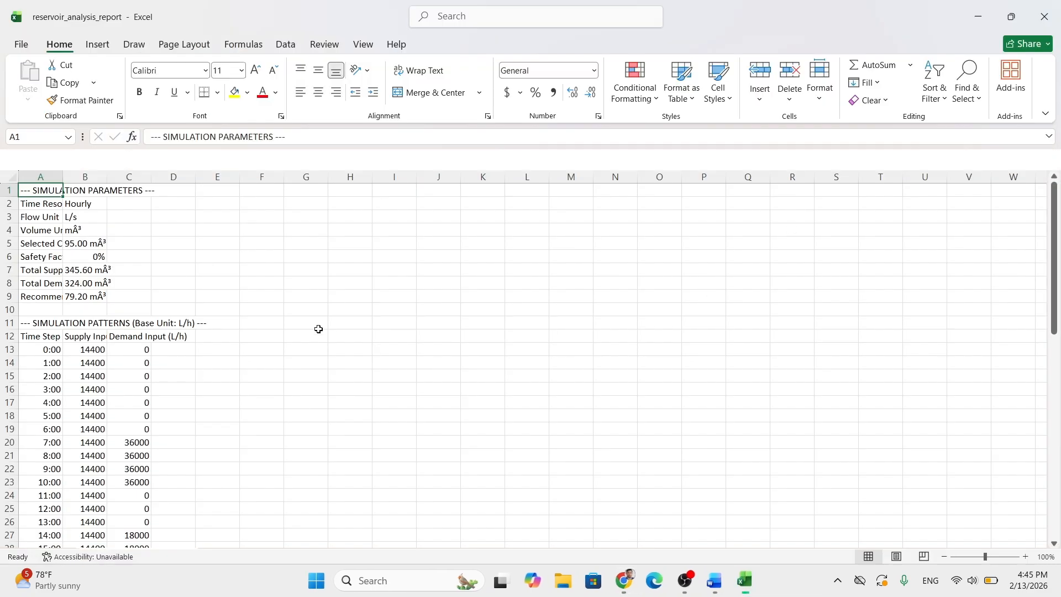
pyautogui.scroll(-17, 145, 329)
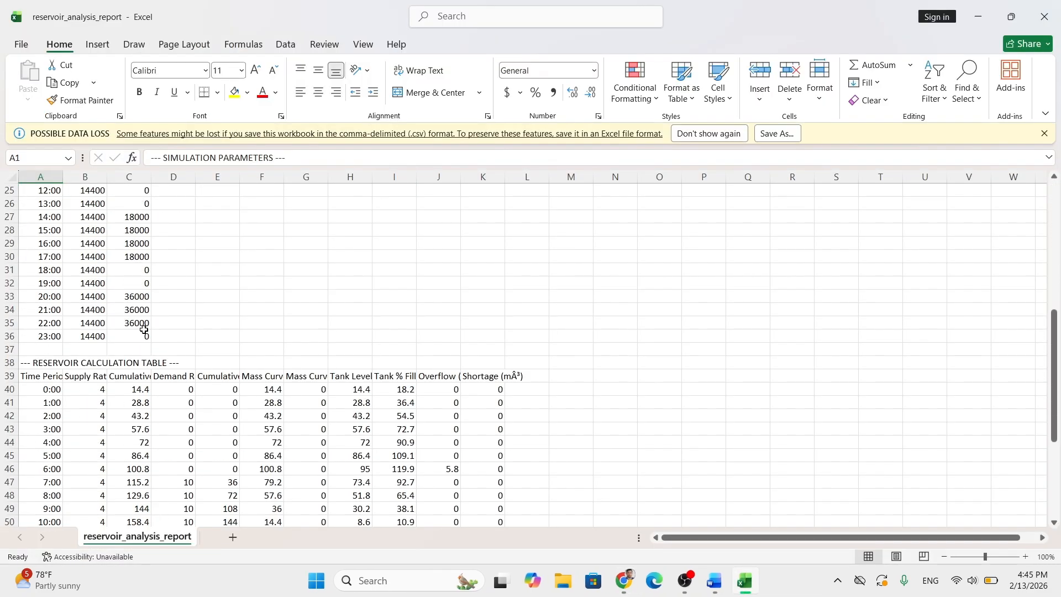
pyautogui.click(1044, 17)
# - Reload the Reservoir Optimizer Pro page to clear the inputs and reopen the saved Nepal gravity scheme project file
pyautogui.scroll(-3, 441, 384)
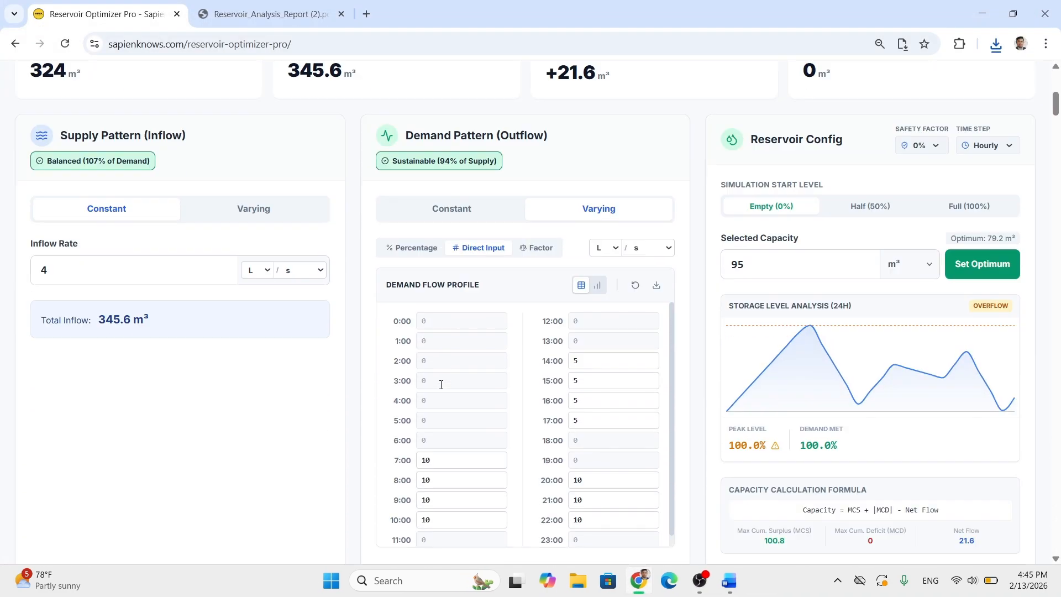
pyautogui.scroll(3, 291, 301)
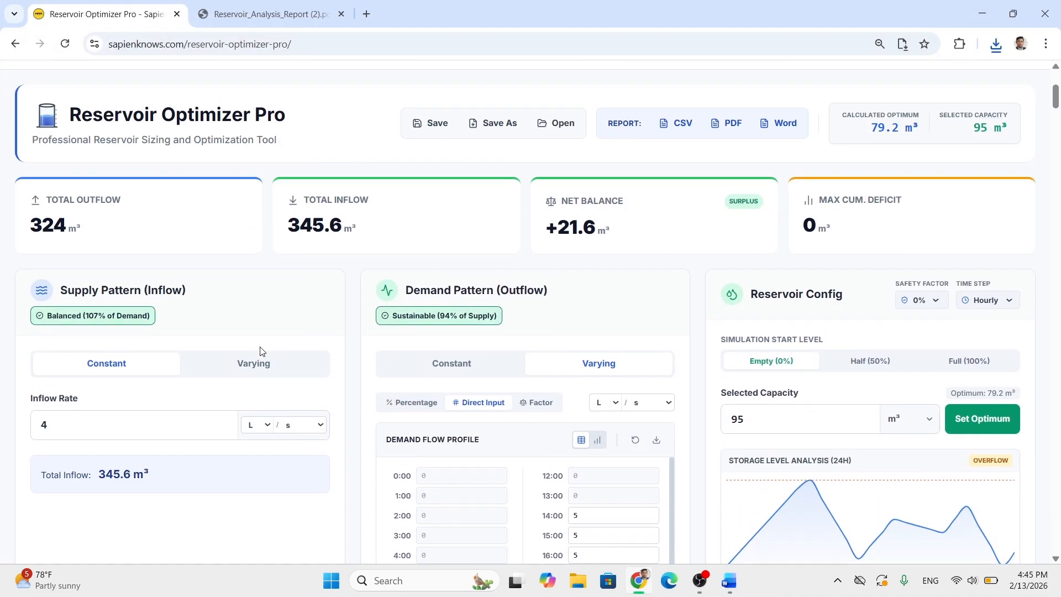
pyautogui.scroll(3, 210, 414)
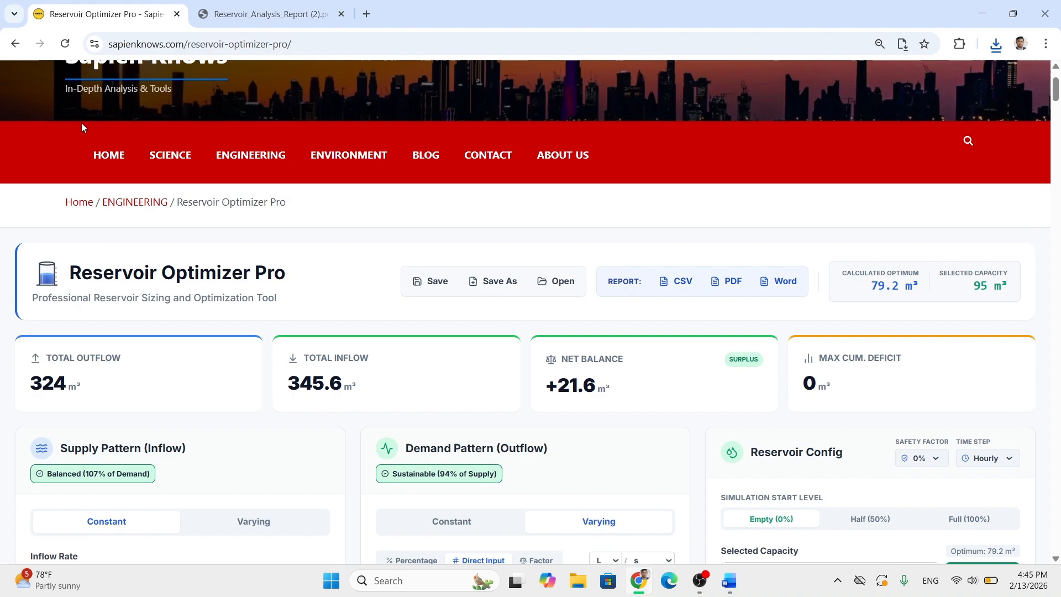
pyautogui.click(65, 44)
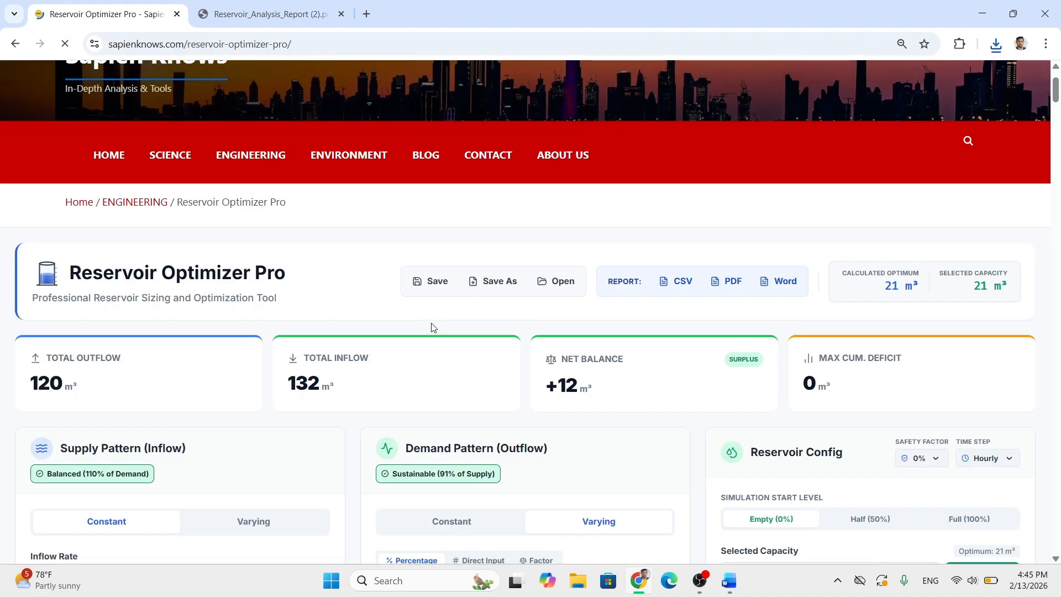
pyautogui.scroll(-3, 434, 329)
pyautogui.scroll(-4, 434, 408)
pyautogui.scroll(3, 434, 417)
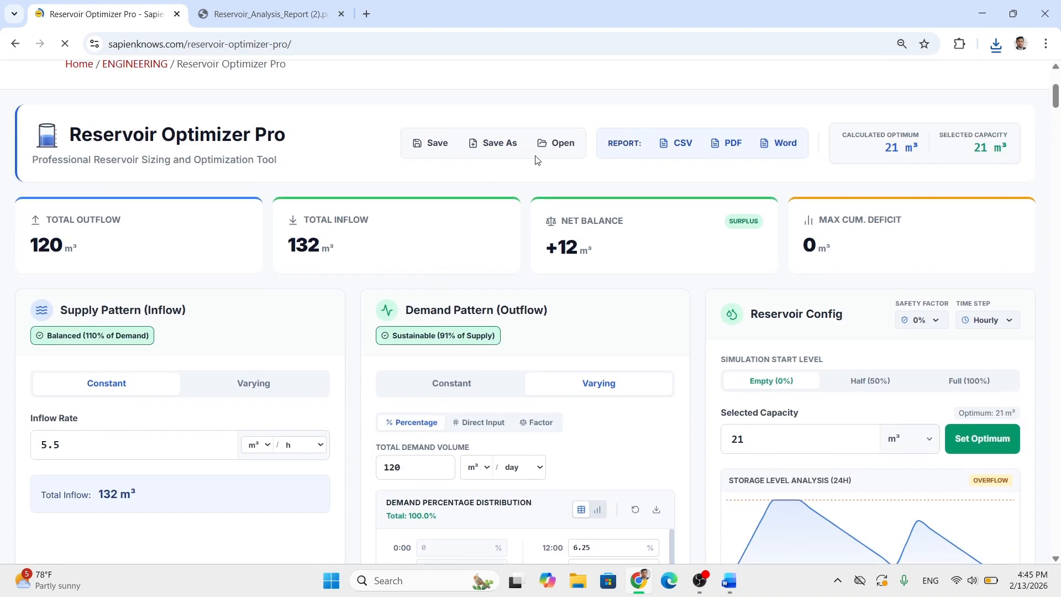
pyautogui.click(559, 143)
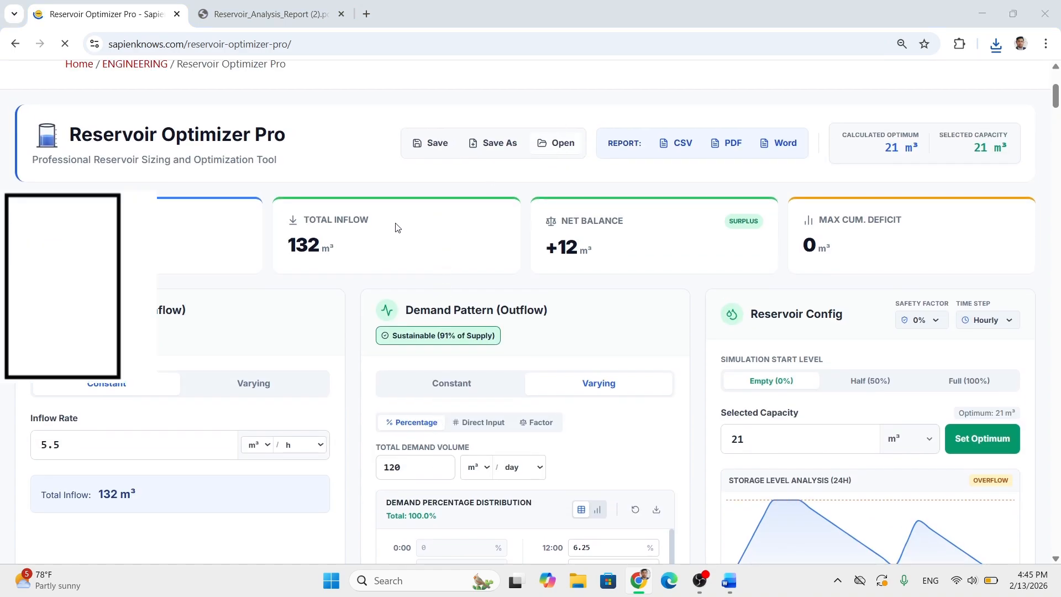
pyautogui.doubleClick(239, 149)
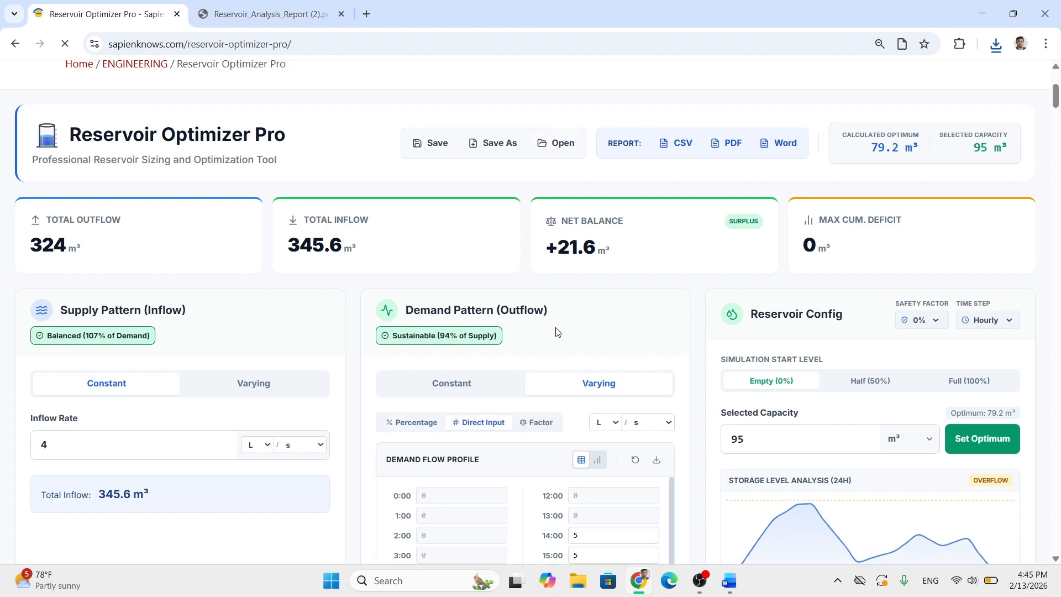
# - Examine the reopened project's Supply Pattern (Inflow), Demand Pattern (Outflow) and Reservoir Config sections down to Analysis Visualization
pyautogui.scroll(-2, 641, 294)
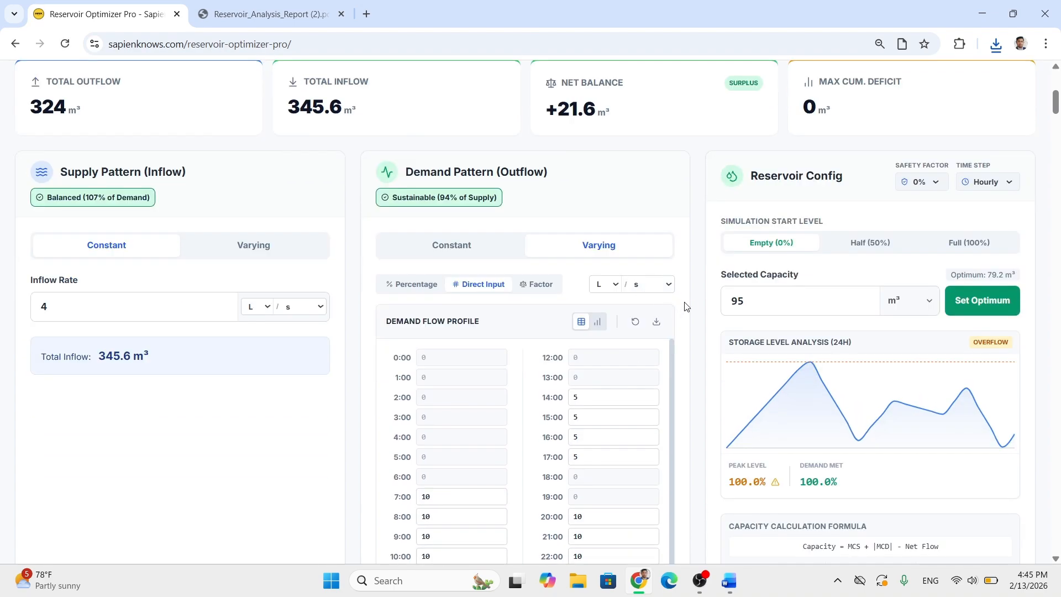
pyautogui.scroll(3, 695, 306)
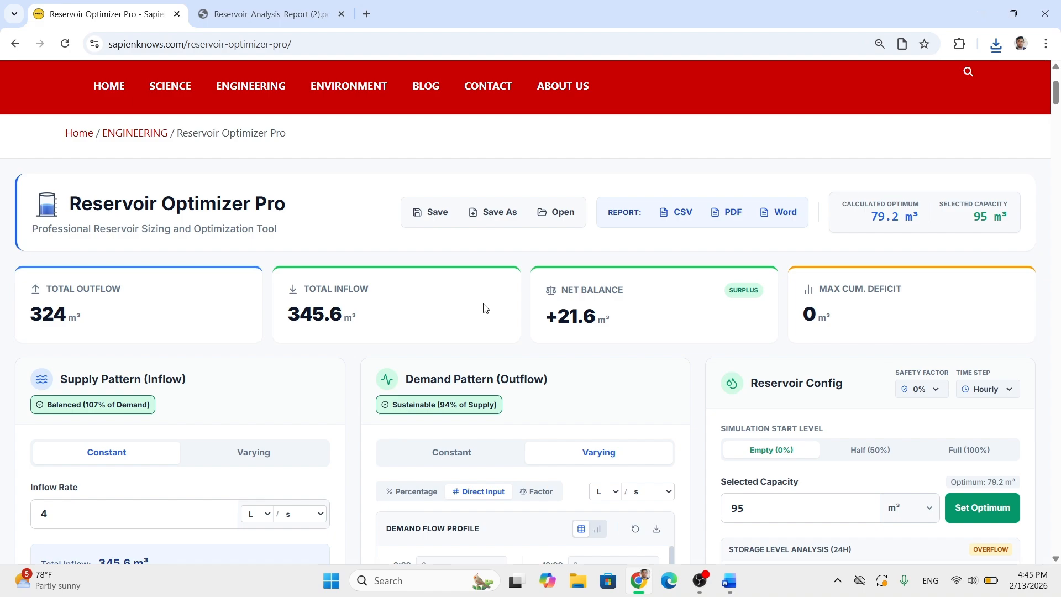
pyautogui.scroll(-2, 485, 308)
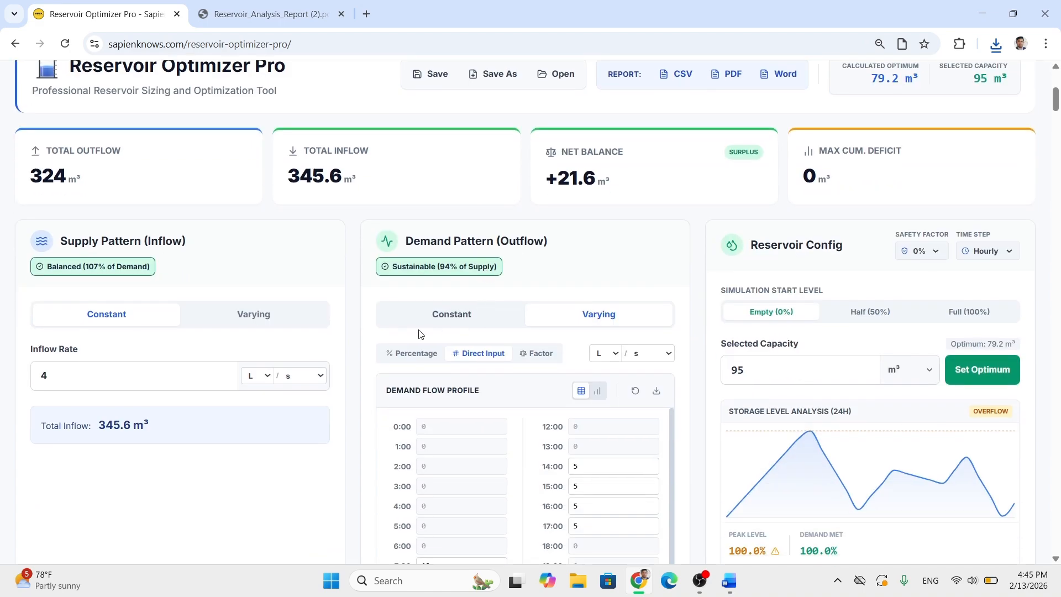
pyautogui.moveTo(64, 243); pyautogui.dragTo(159, 241)
pyautogui.moveTo(437, 242); pyautogui.dragTo(579, 258)
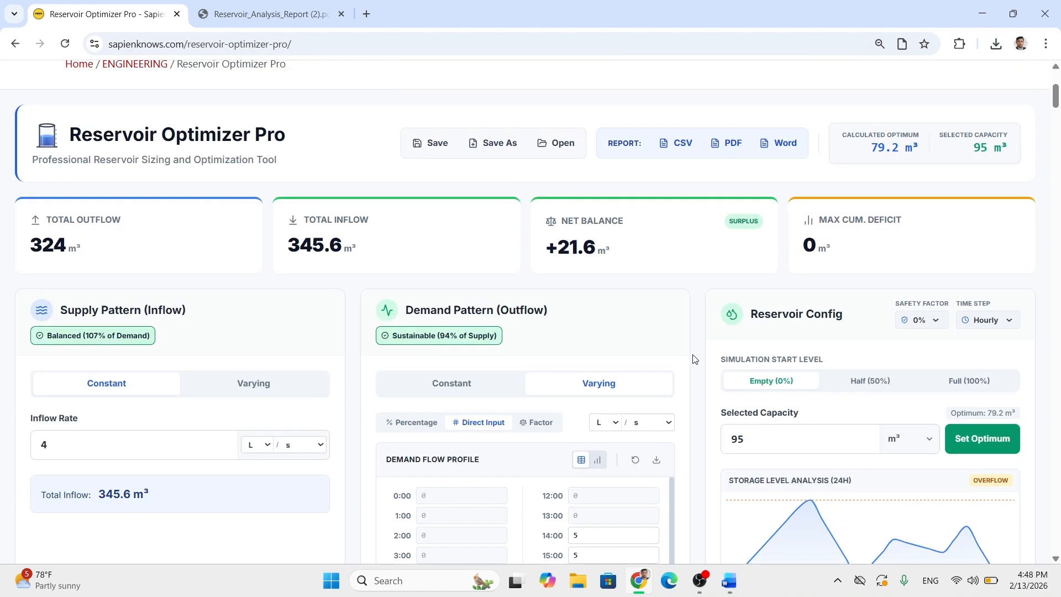
pyautogui.scroll(-9, 693, 355)
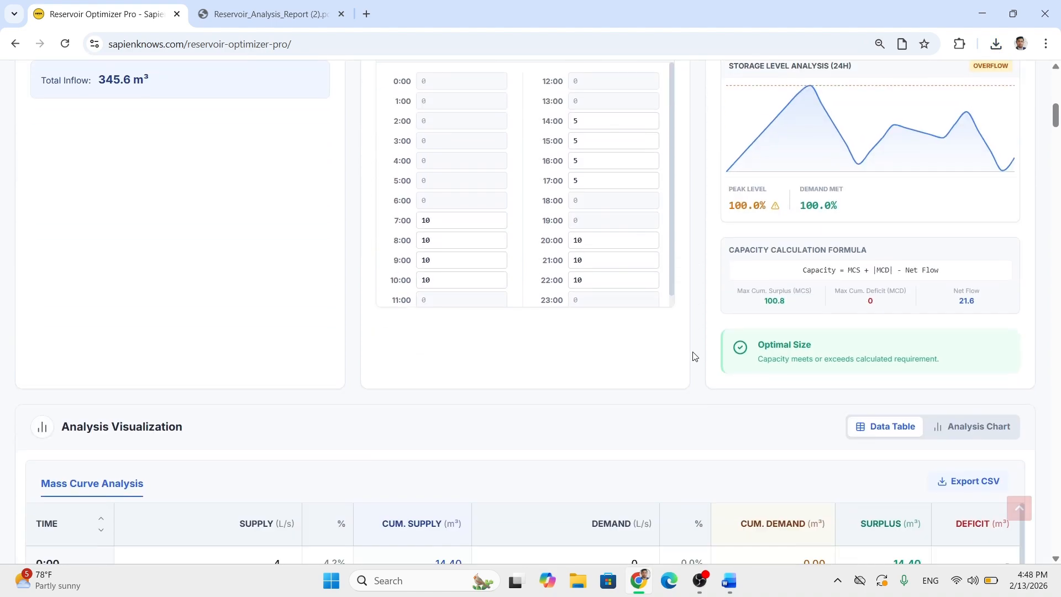
# - Examine the guide below the tool, from the Table of Contents through the Step-by-Step Guide and The Mass Curve Method Explained
pyautogui.scroll(-15, 695, 355)
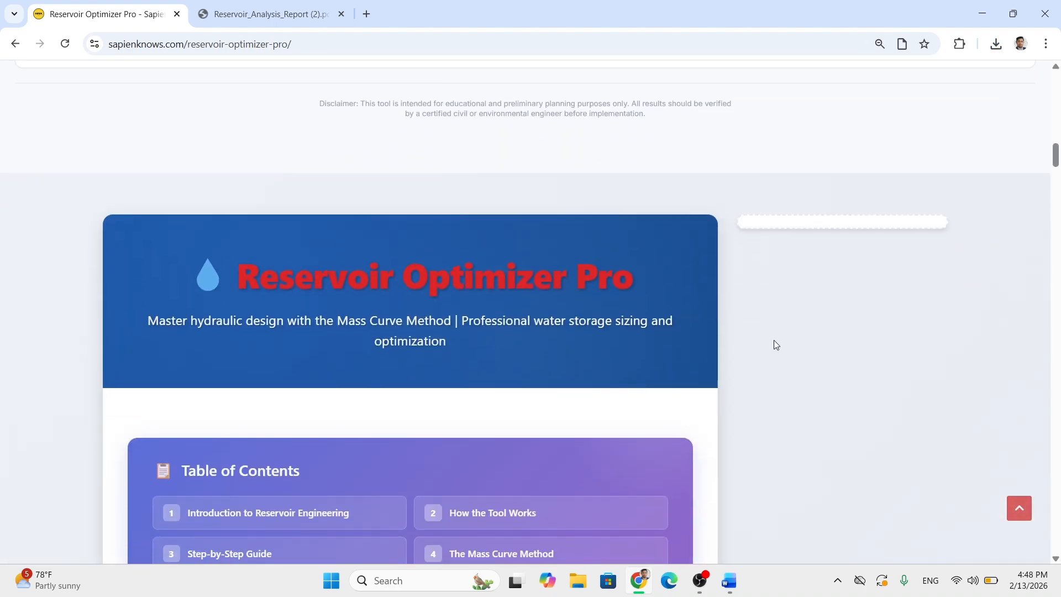
pyautogui.scroll(-6, 774, 341)
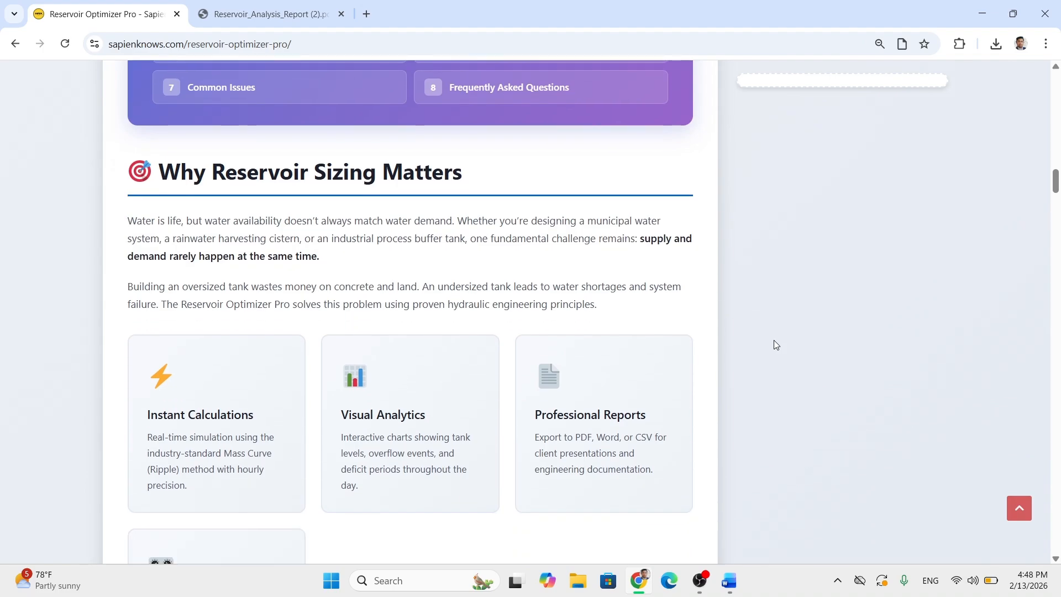
pyautogui.scroll(-13, 774, 341)
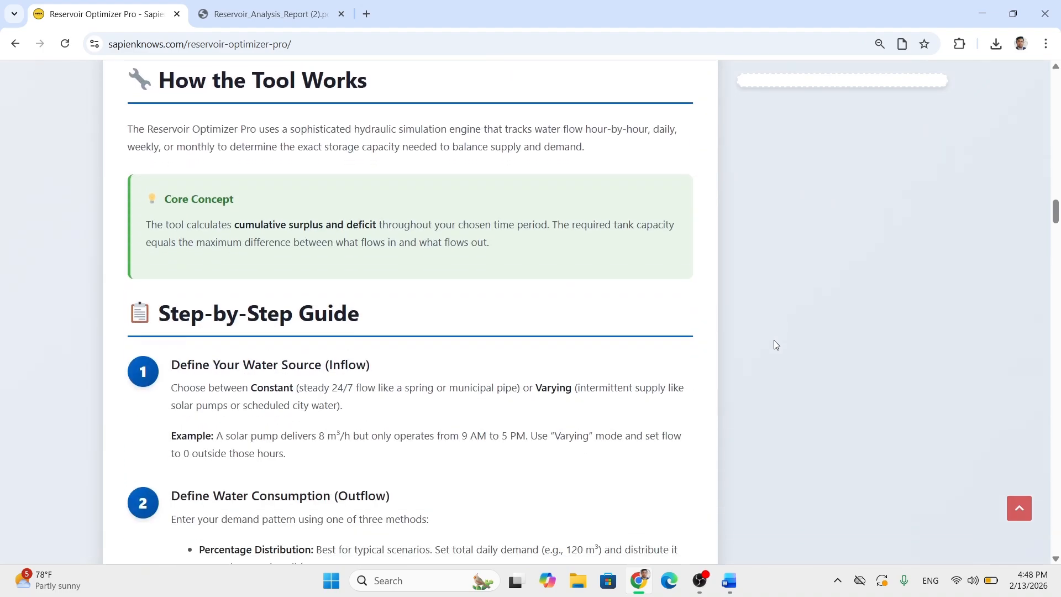
pyautogui.scroll(-10, 773, 343)
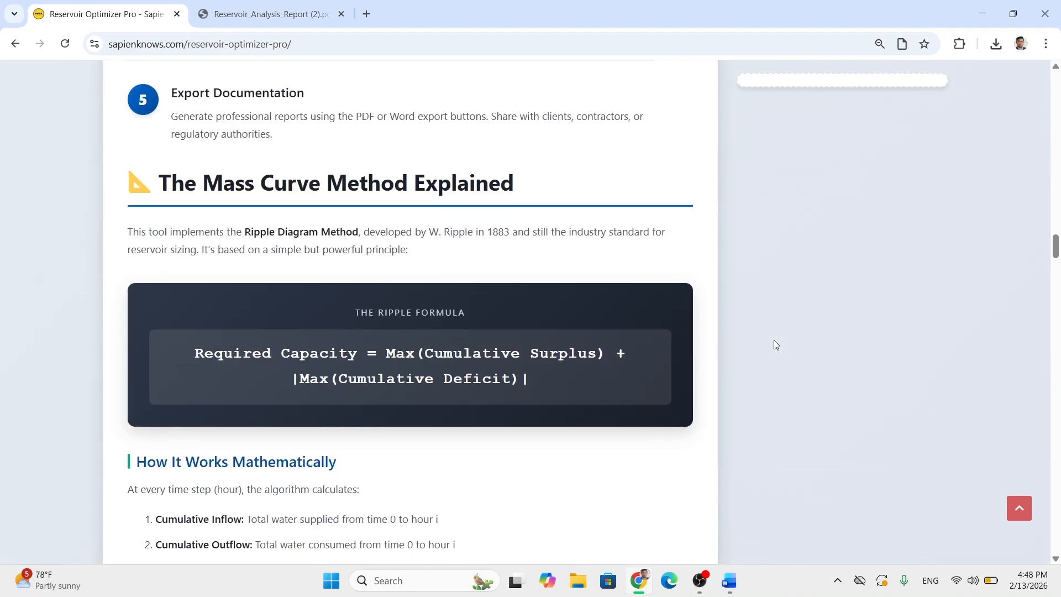
pyautogui.scroll(-12, 774, 344)
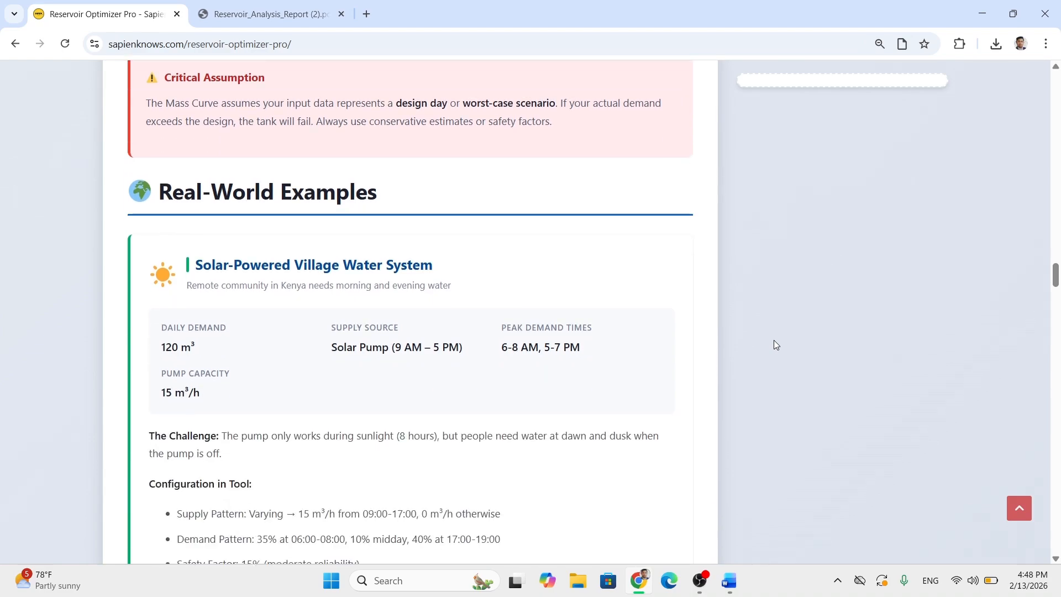
# - Read the guide's Real-World Examples, Optimization Strategies and Common Issues & Solutions sections
pyautogui.scroll(1, 773, 344)
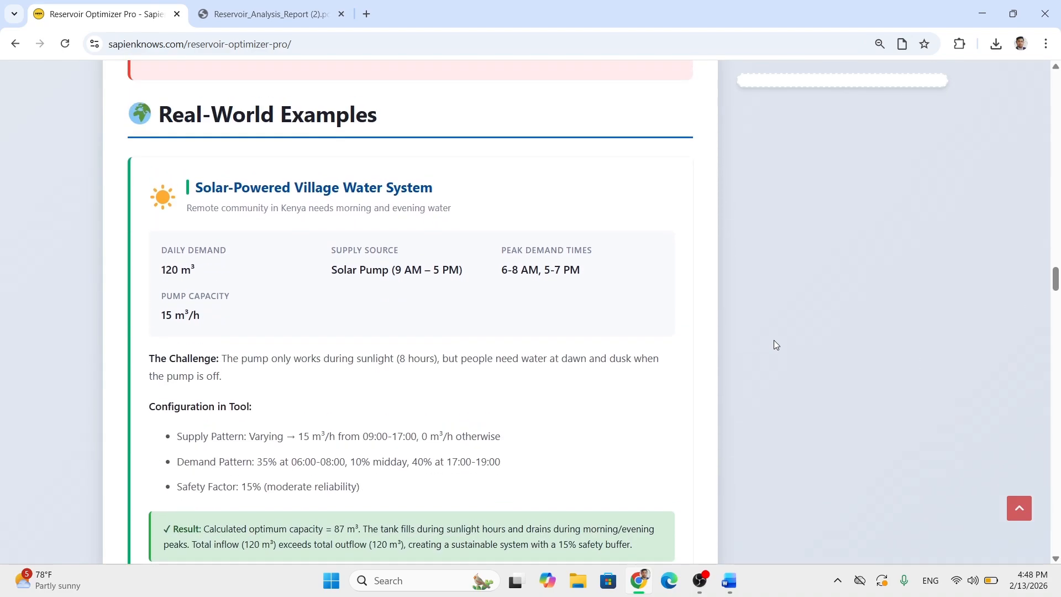
pyautogui.scroll(-7, 774, 344)
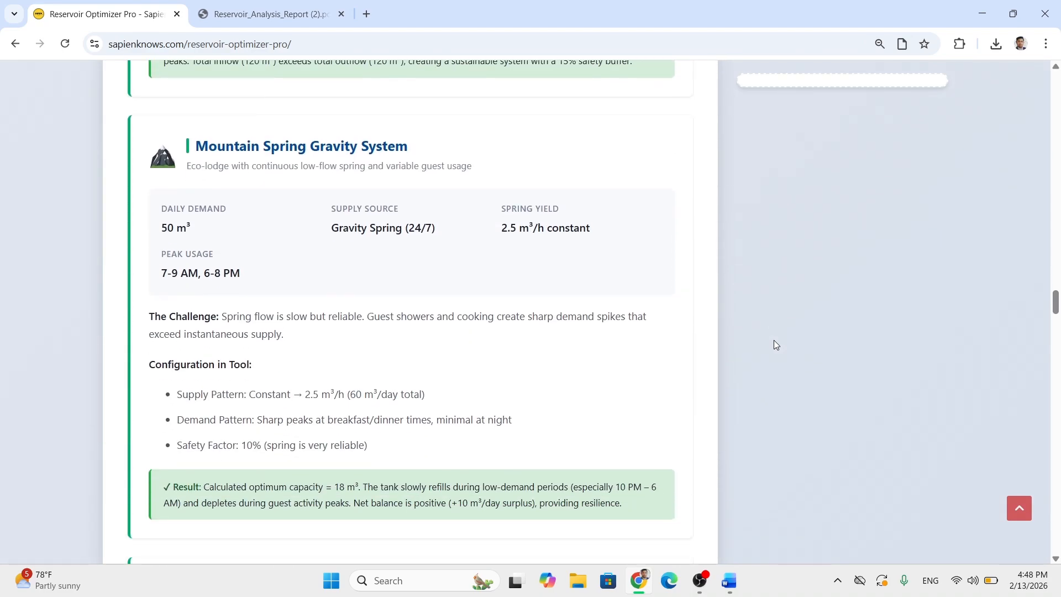
pyautogui.scroll(-7, 774, 345)
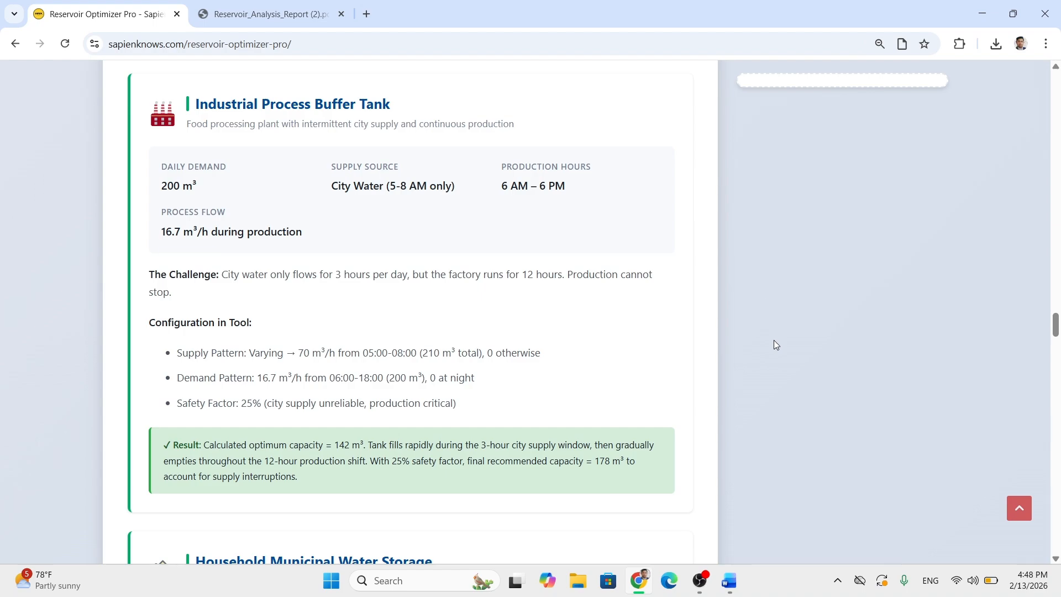
pyautogui.scroll(-7, 774, 344)
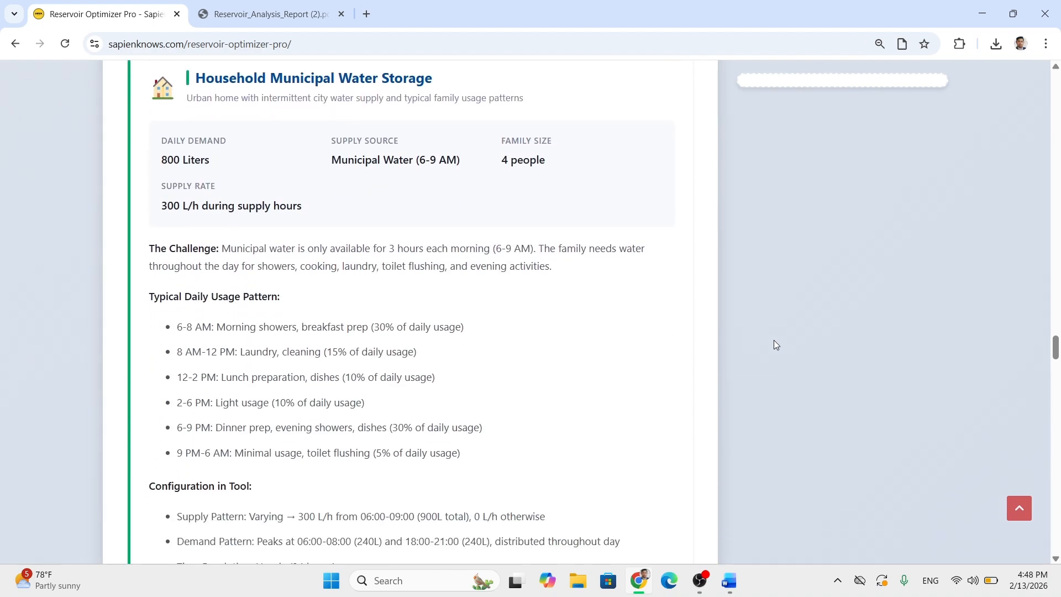
pyautogui.scroll(-10, 774, 344)
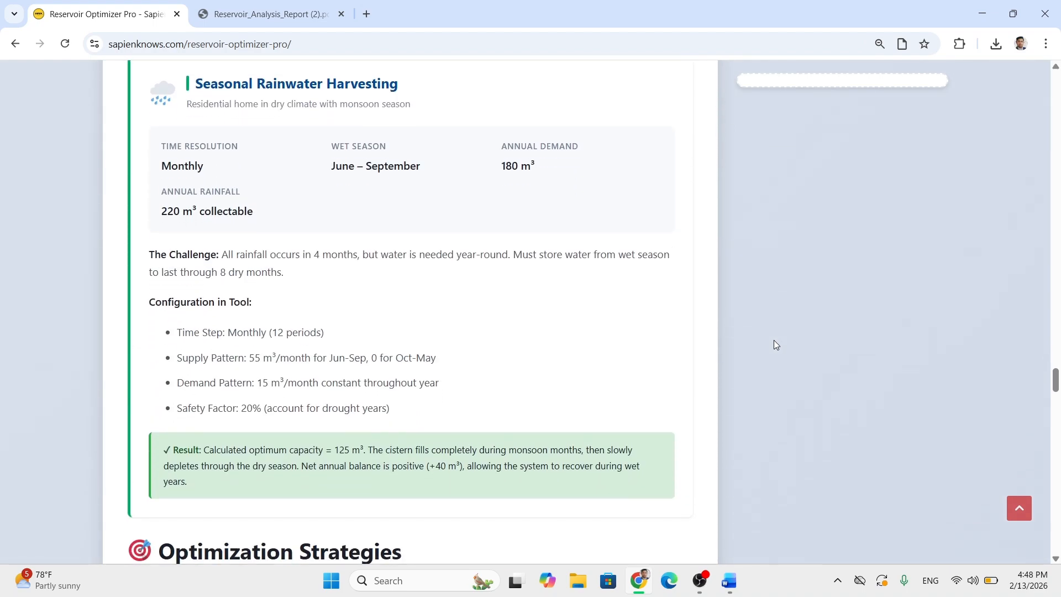
pyautogui.scroll(-5, 773, 344)
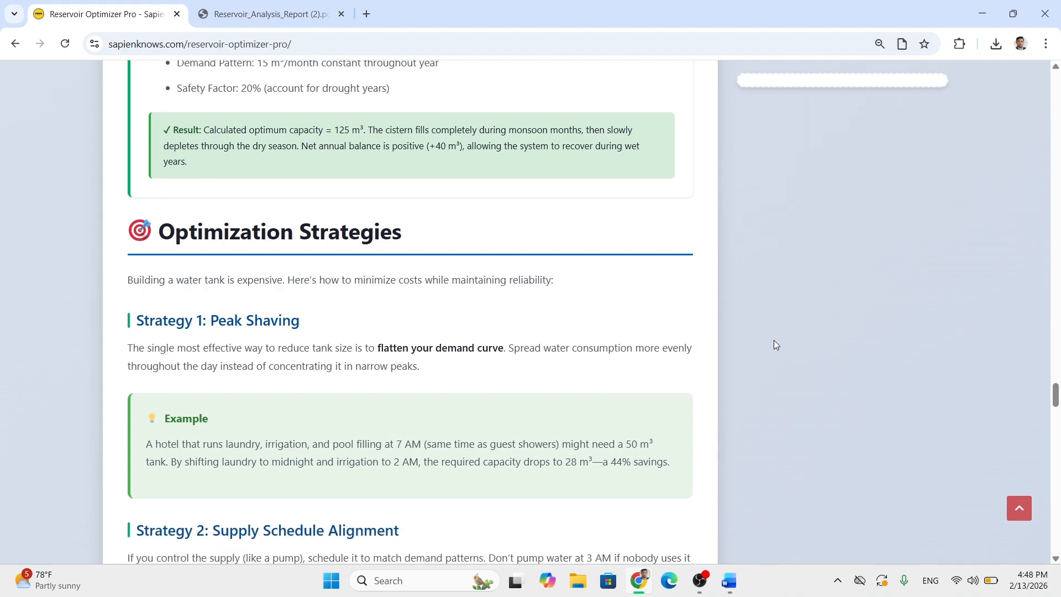
pyautogui.scroll(-3, 774, 344)
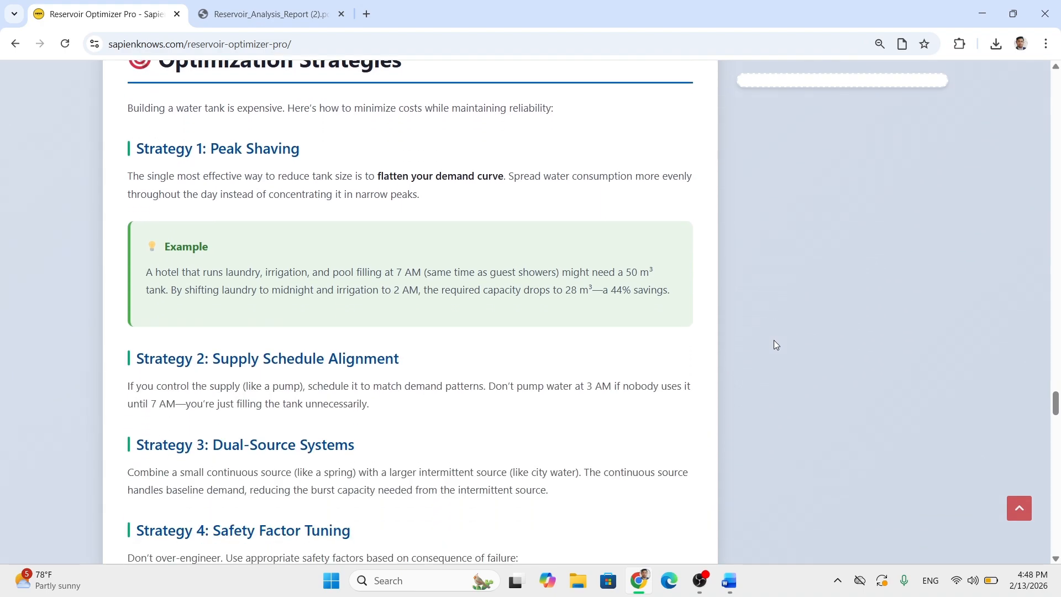
pyautogui.scroll(-3, 773, 344)
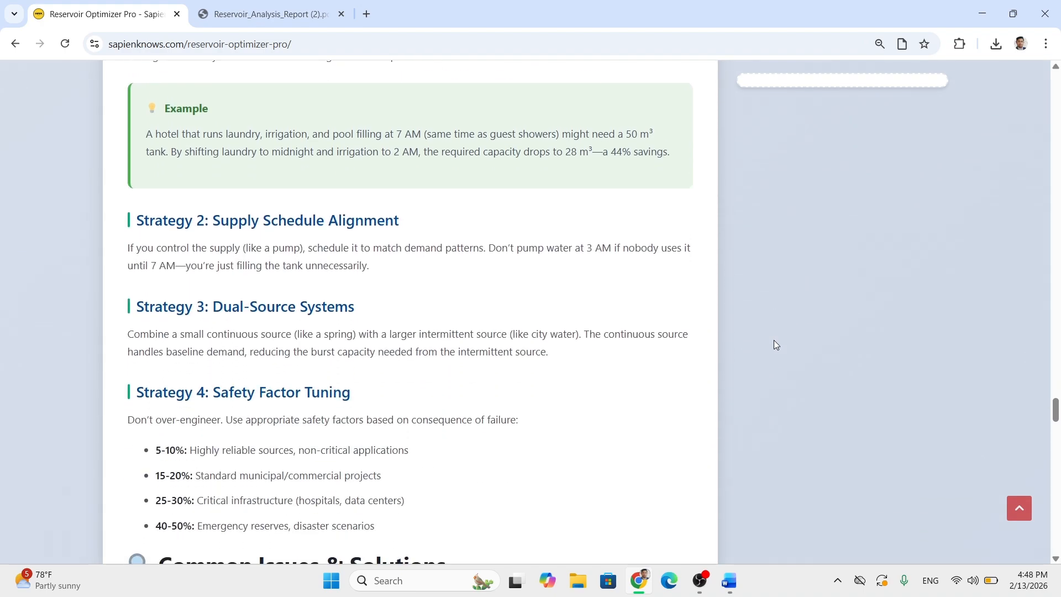
pyautogui.scroll(-7, 776, 345)
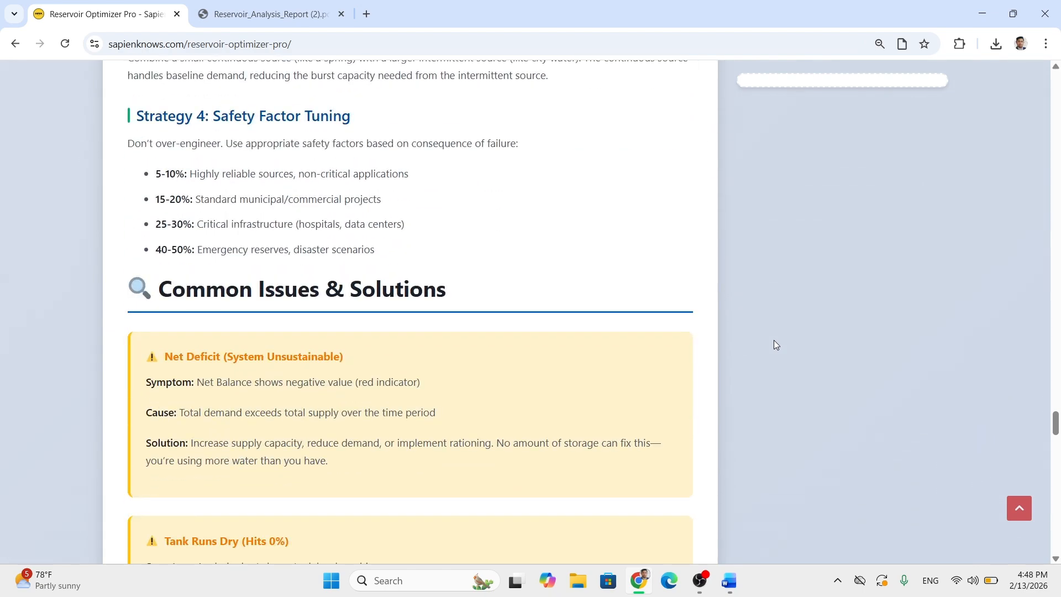
pyautogui.scroll(-4, 774, 345)
# - Go to the Sapien Knows home page and look through its listed calculators and design tools
pyautogui.press('Home')
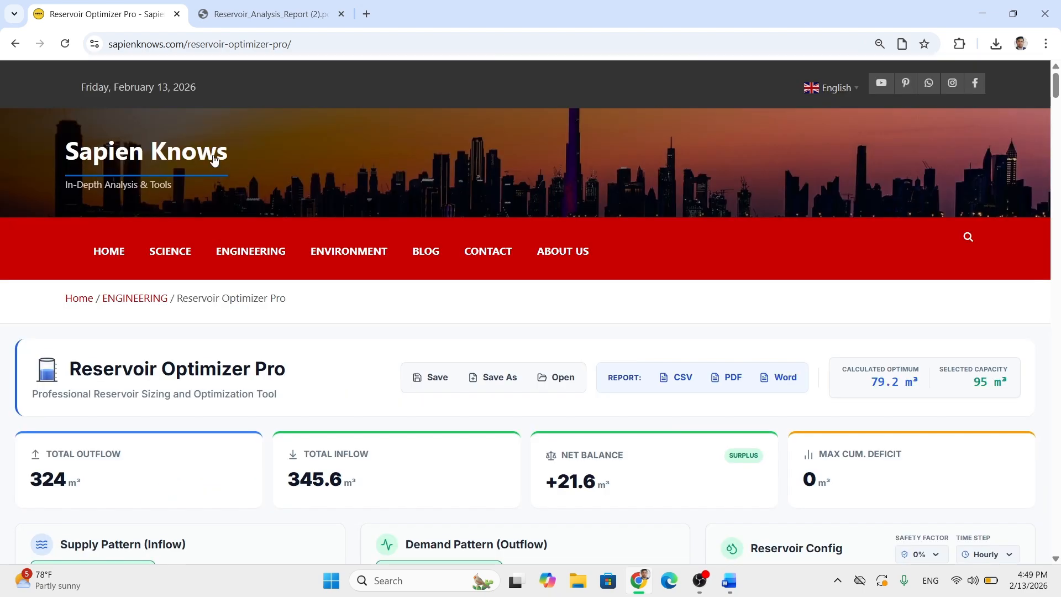
pyautogui.click(224, 158)
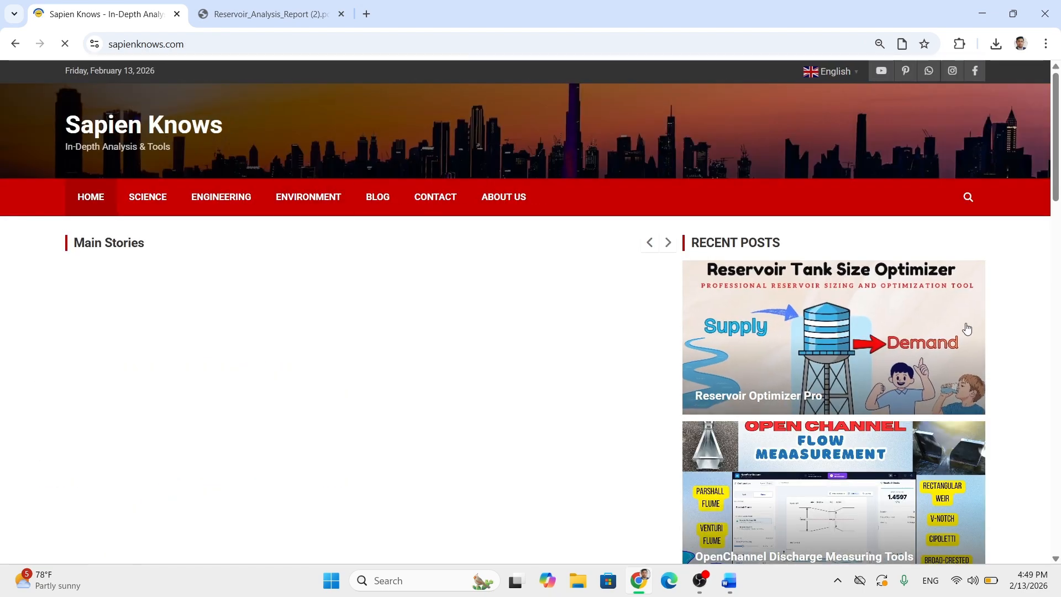
pyautogui.scroll(-8, 1016, 338)
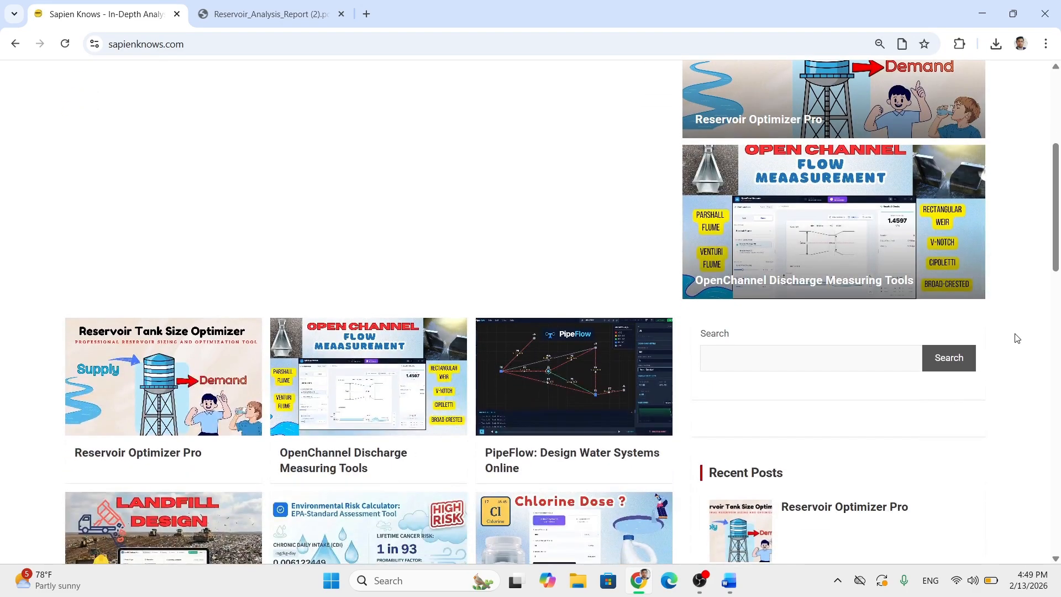
pyautogui.scroll(-8, 1016, 338)
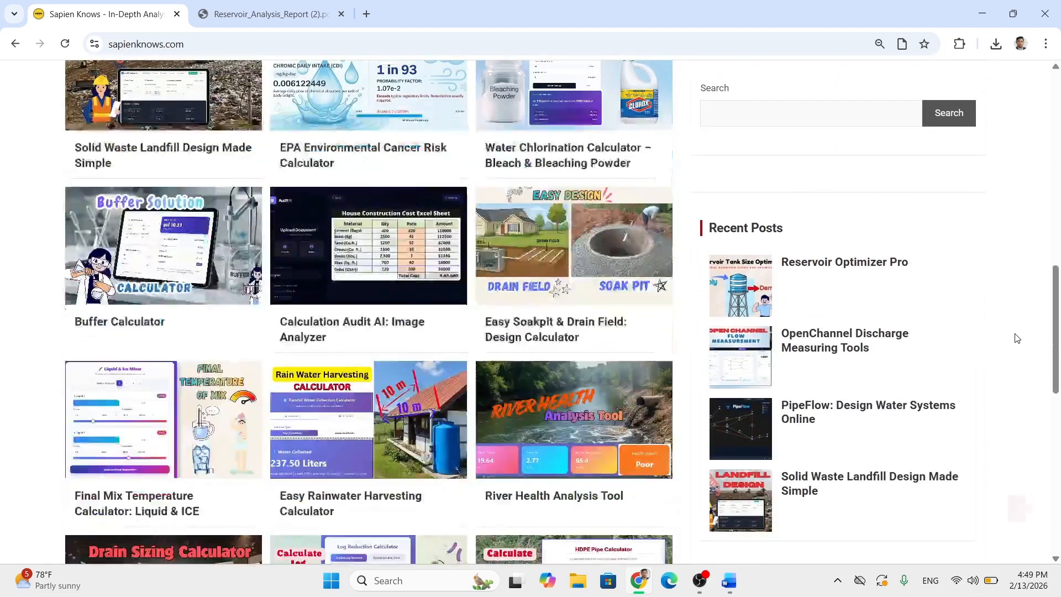